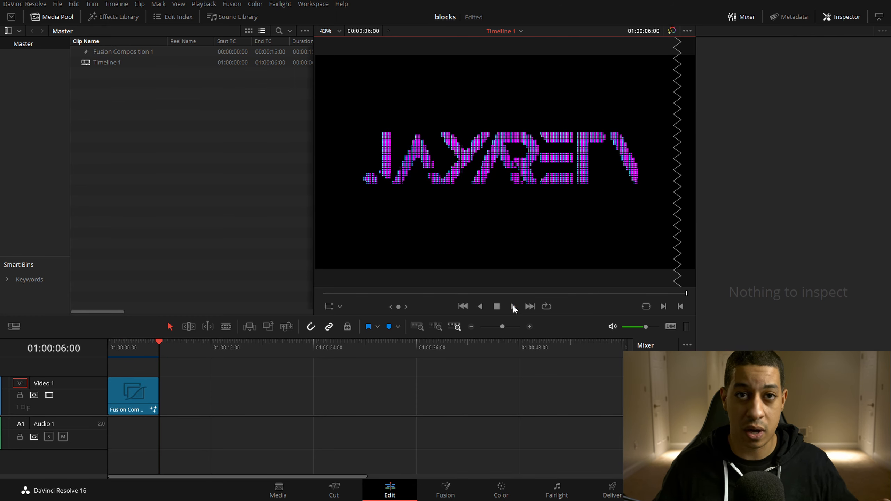
Examine the finished block text animation by scrubbing through Timeline 1 and inspecting the lettering up close
click(407, 293)
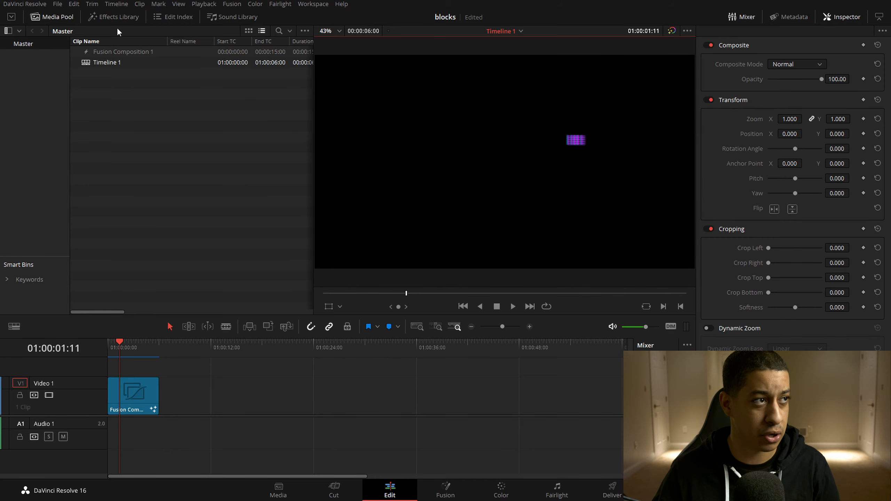
click(48, 20)
click(263, 296)
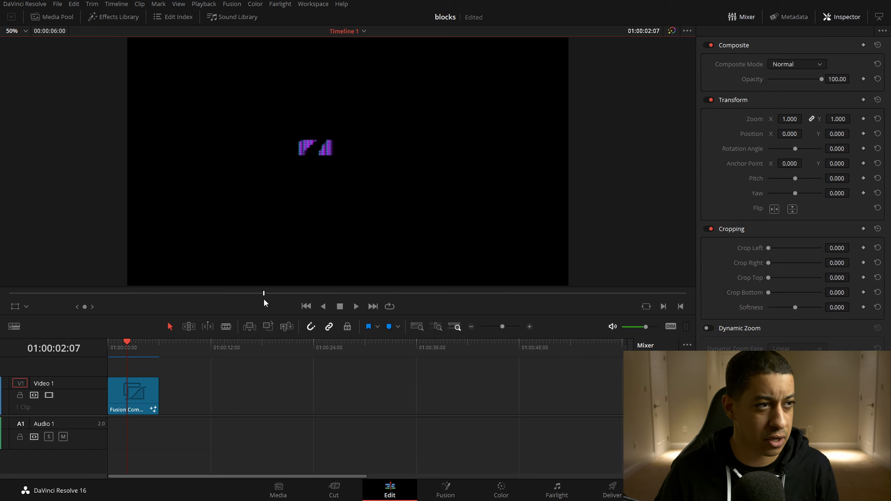
drag(65, 292, 509, 302)
scroll(431, 146, up, 5)
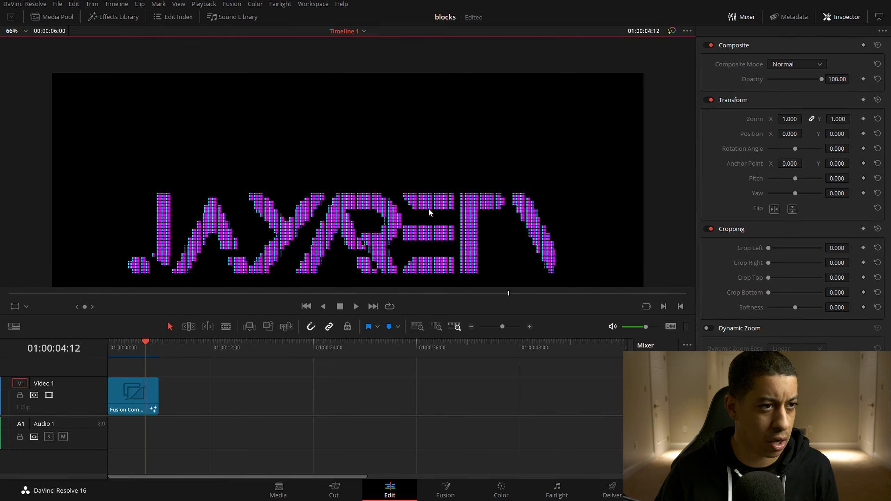
scroll(437, 182, up, 2)
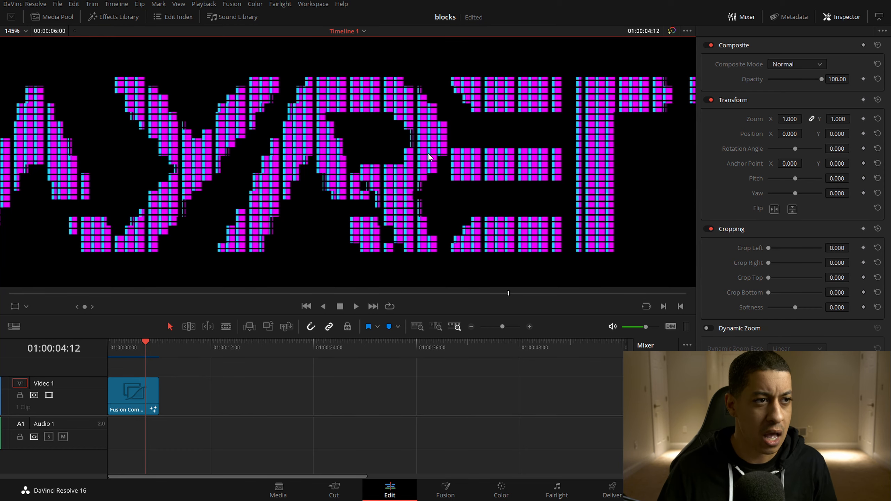
scroll(395, 195, down, 3)
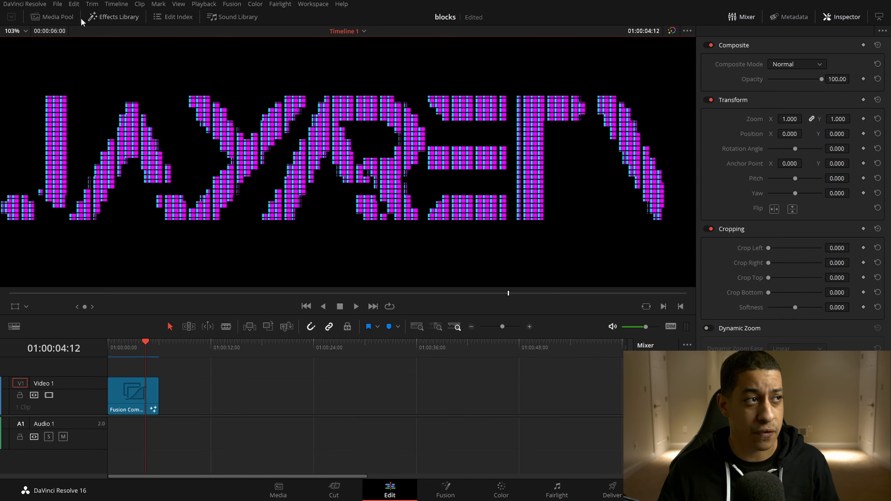
Create a new Fusion composition clip in the Master bin with a duration of 00:00:05:00
click(64, 21)
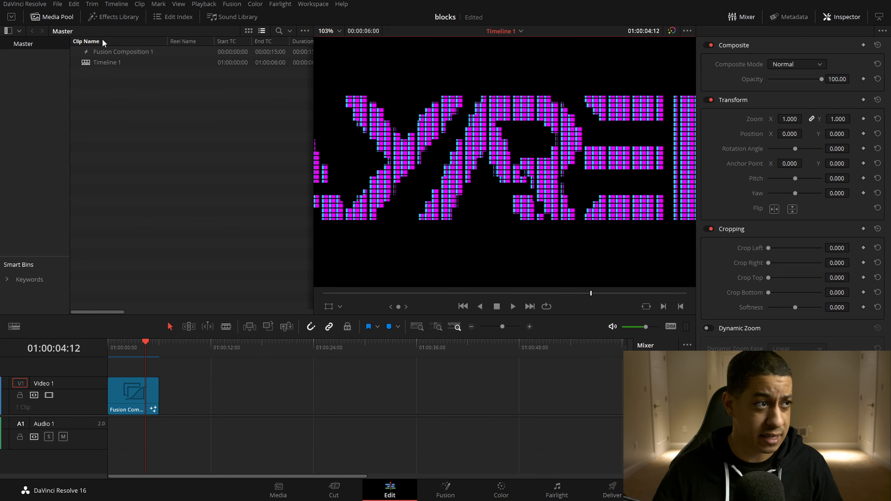
right_click(147, 140)
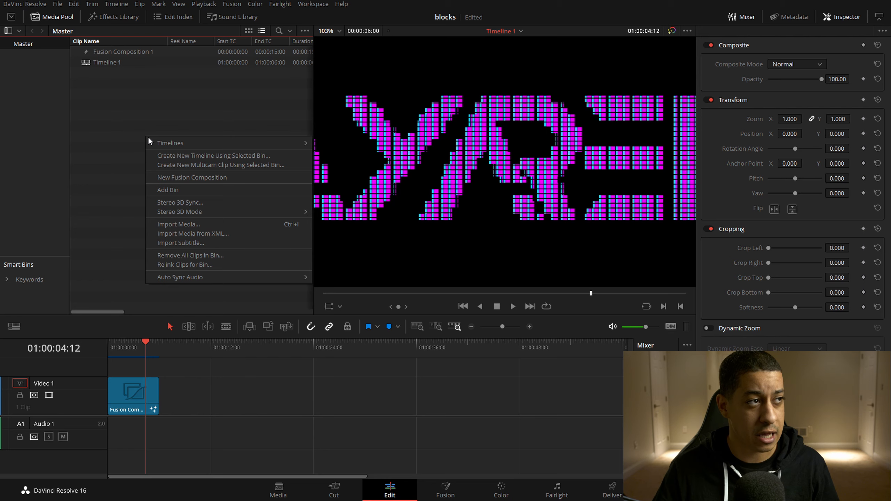
click(181, 179)
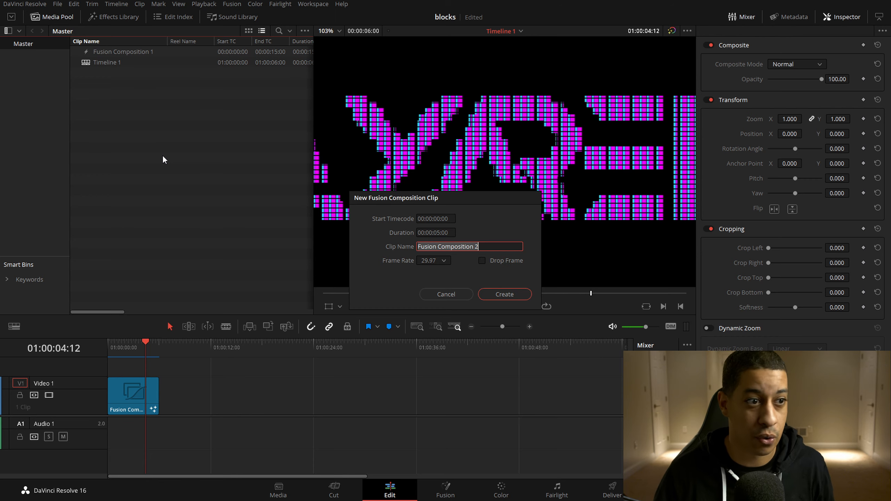
click(440, 232)
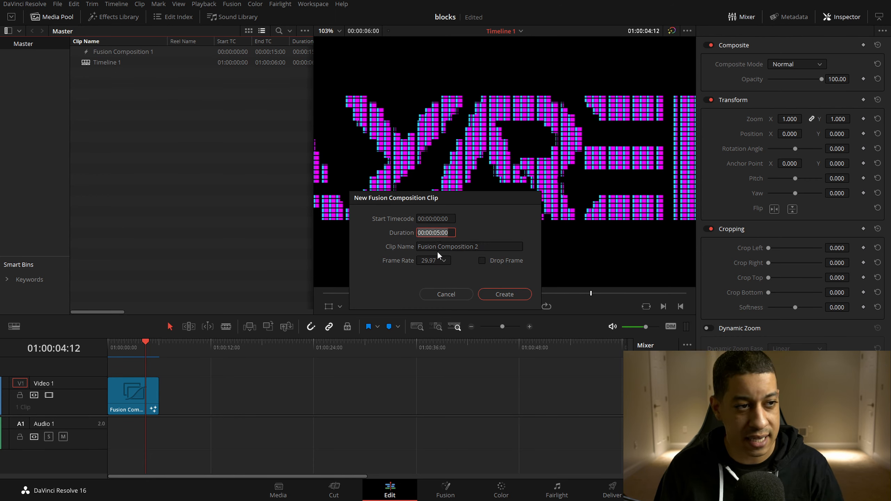
click(433, 233)
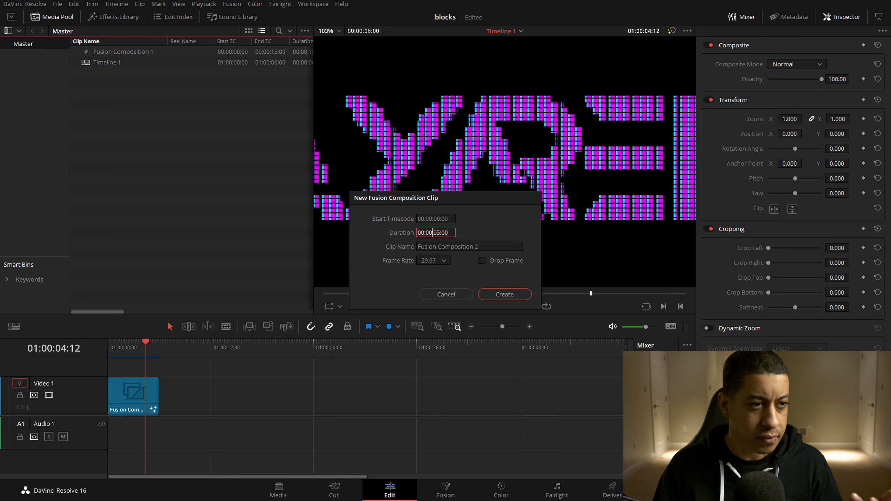
click(499, 291)
Place the new Fusion composition on Video 1 after the existing clip and open it on the Fusion page
drag(120, 73, 184, 399)
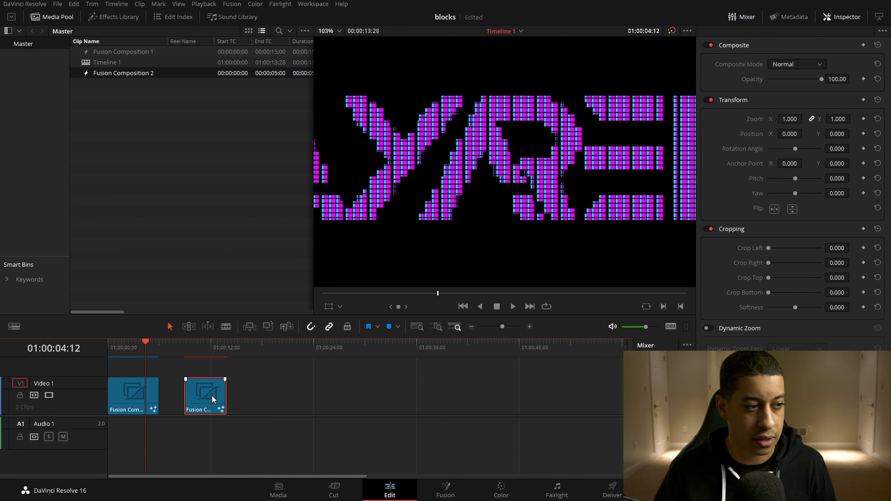
click(188, 354)
drag(226, 400, 417, 396)
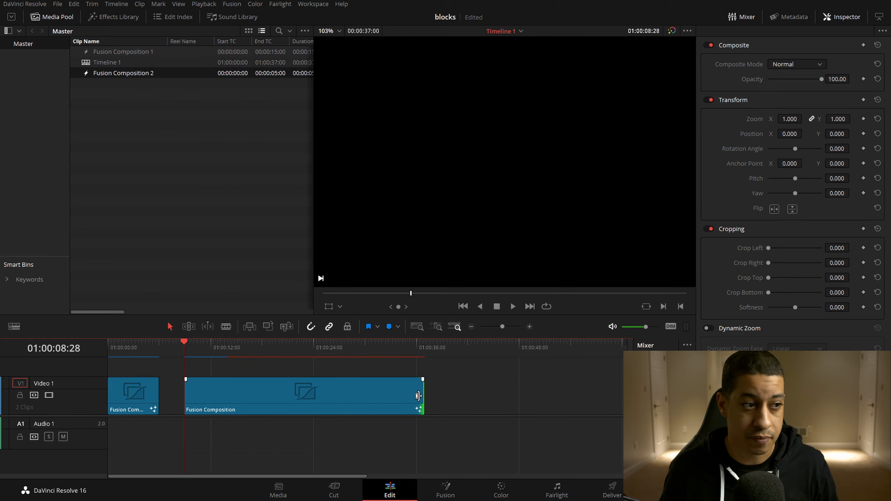
key(ctrl+z)
click(450, 497)
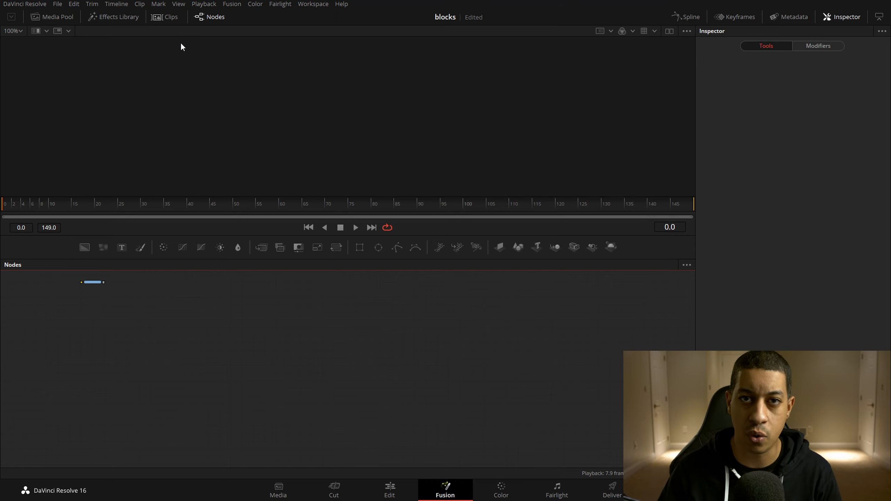
drag(151, 318, 222, 349)
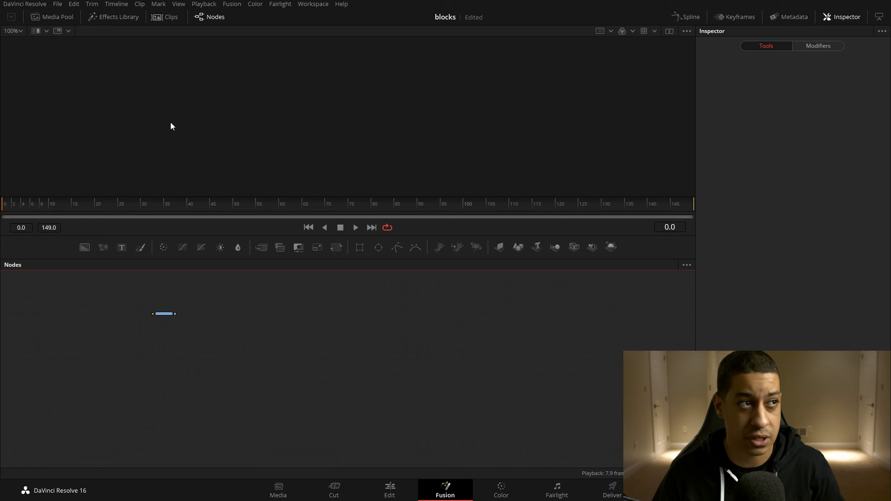
click(167, 17)
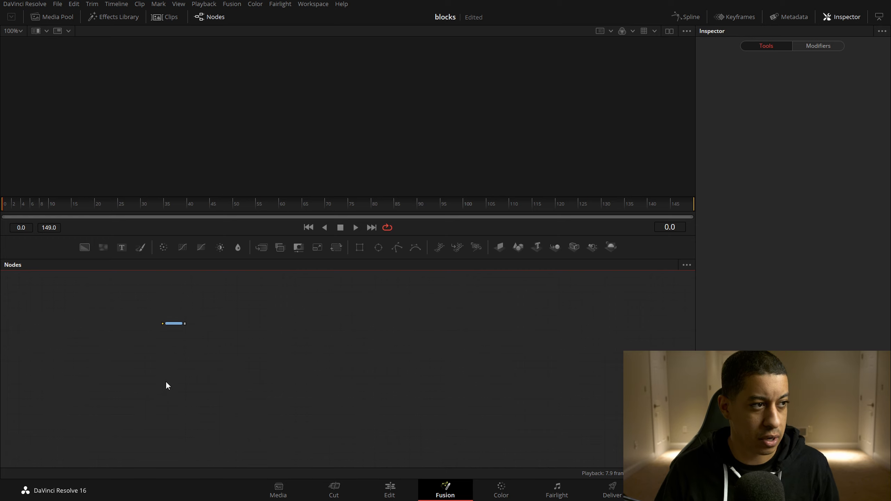
Add a Text+ node to the node graph and position it below and to the left of MediaOut1
drag(207, 363, 293, 338)
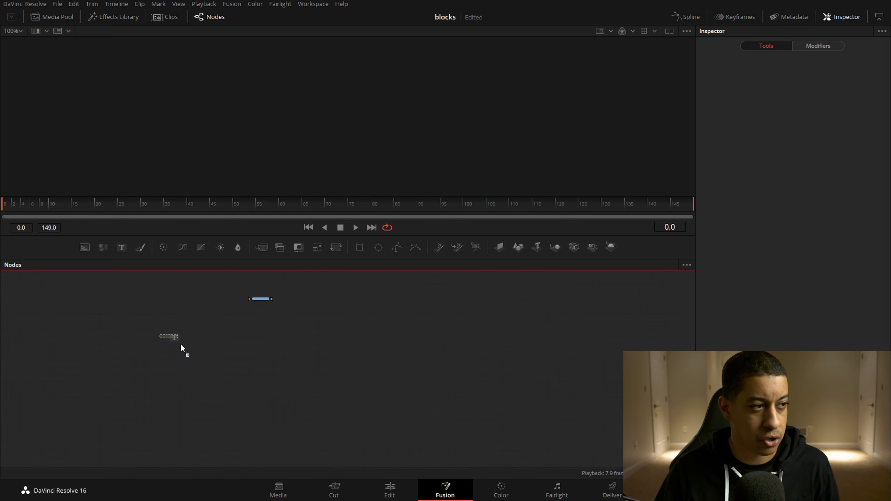
drag(175, 340, 180, 338)
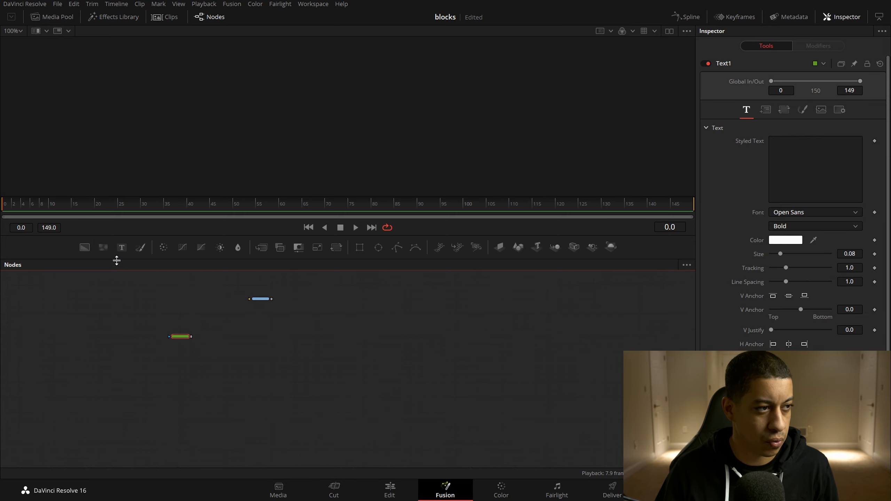
scroll(219, 357, up, 5)
drag(194, 352, 242, 451)
drag(201, 307, 194, 339)
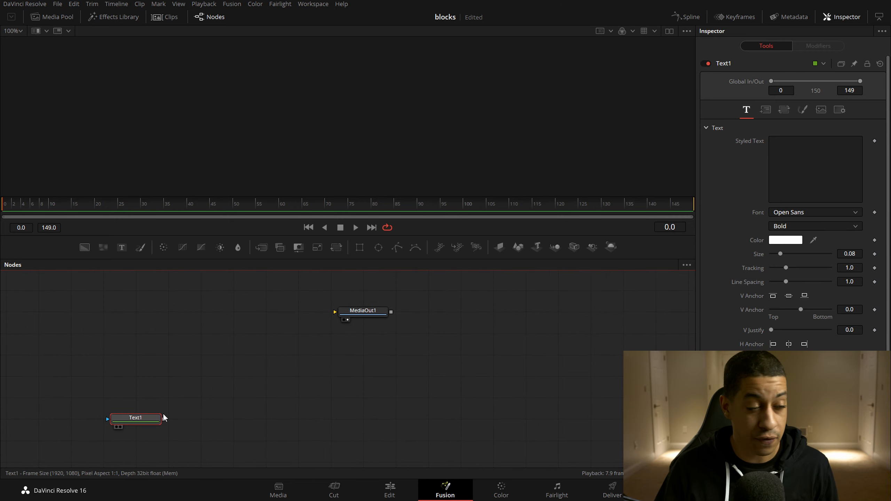
drag(151, 420, 249, 377)
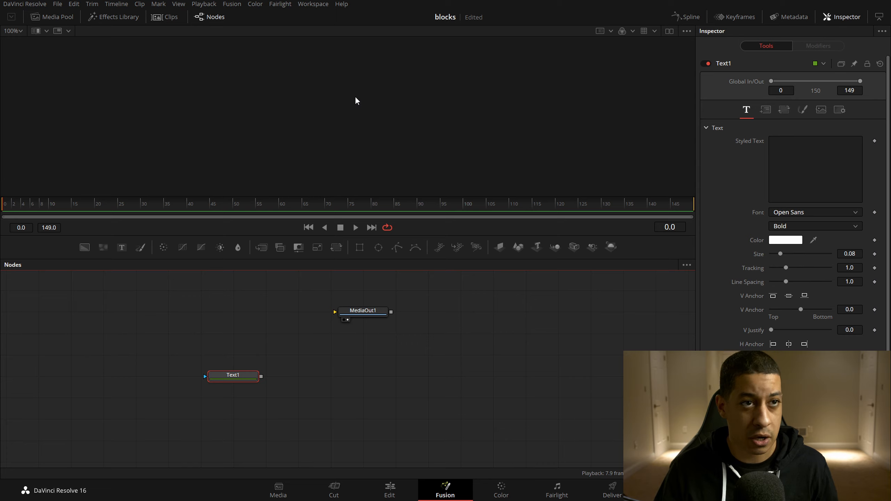
Display the Text1 node's output in the single viewer
click(669, 31)
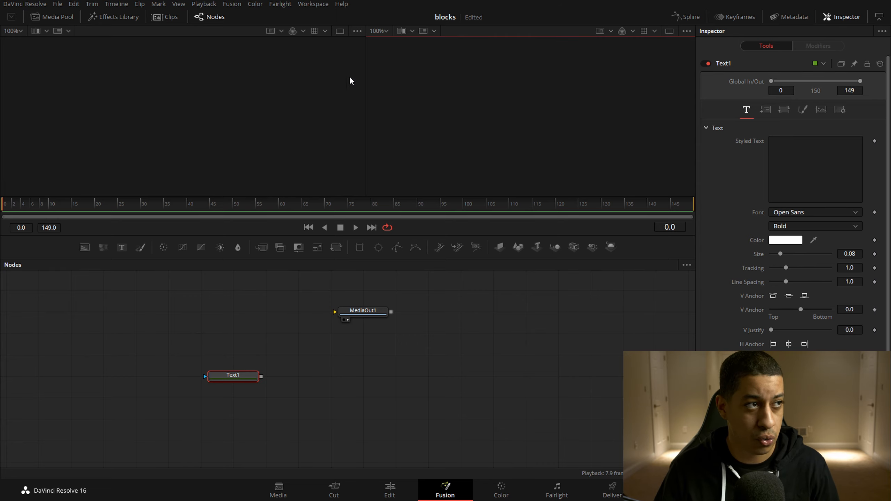
click(669, 31)
click(240, 376)
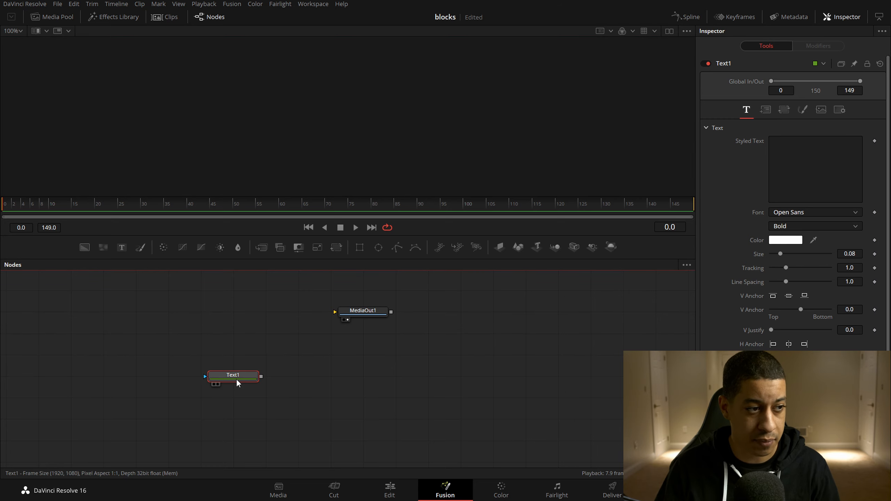
drag(252, 380, 346, 129)
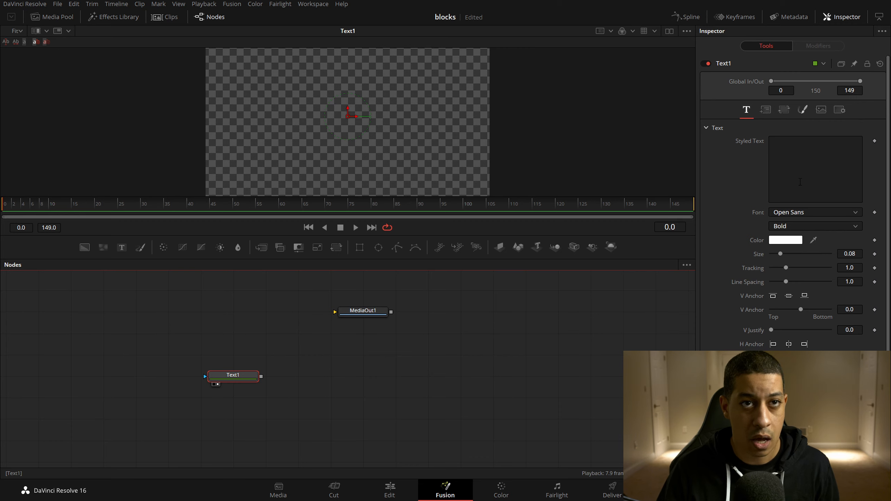
Set the Text1 node's styled text to JAYARETV
click(842, 15)
click(842, 15)
click(802, 158)
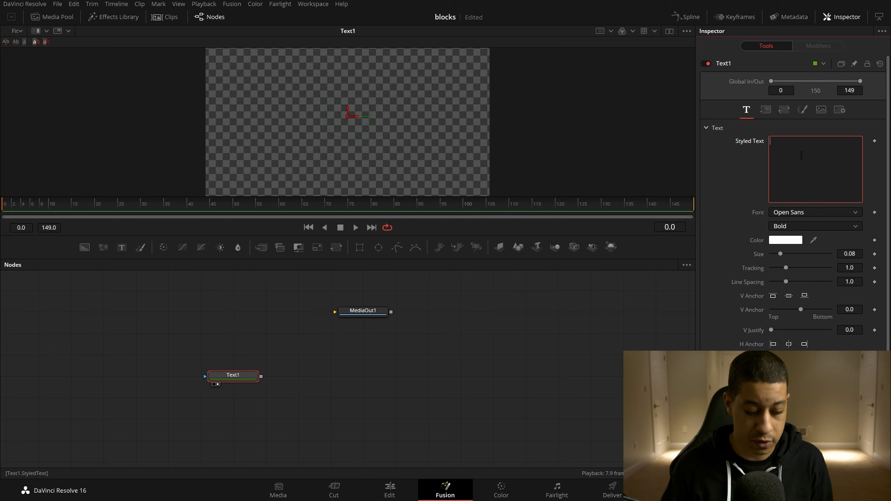
text(JAYARETV)
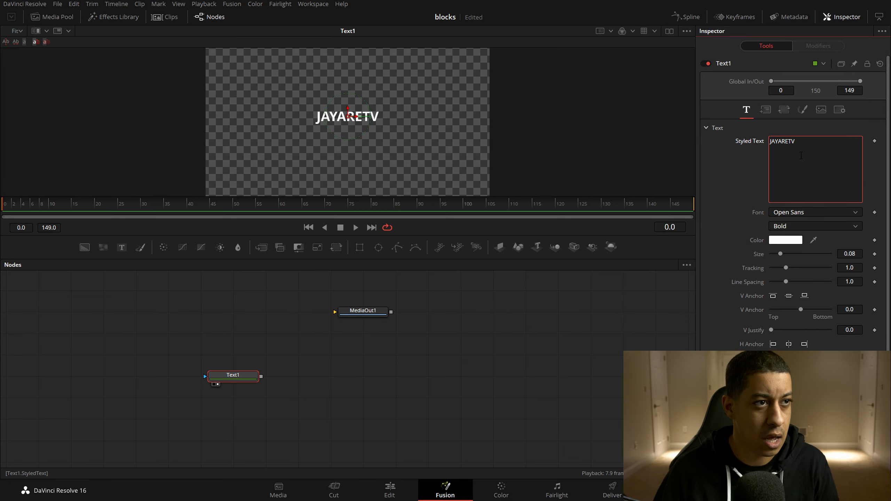
Change the font of Text1 to Revalia
click(813, 213)
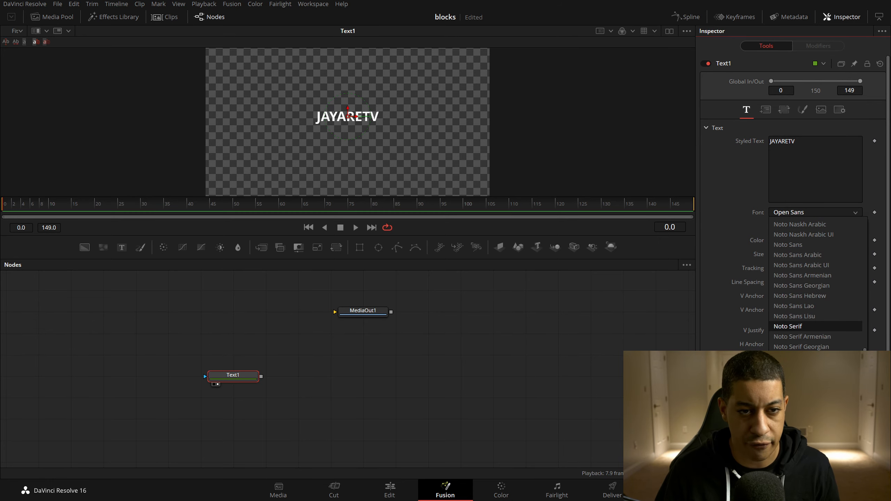
scroll(817, 286, down, 15)
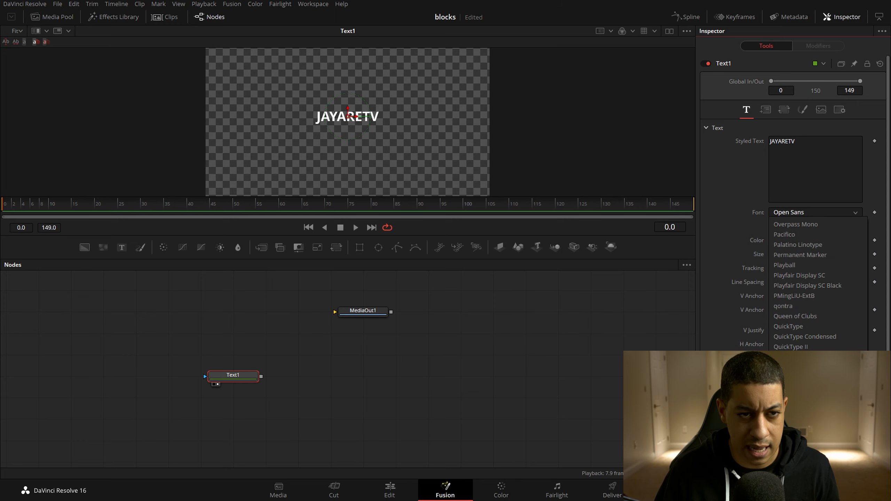
scroll(817, 357, down, 3)
click(491, 351)
click(843, 213)
scroll(819, 348, down, 6)
click(799, 276)
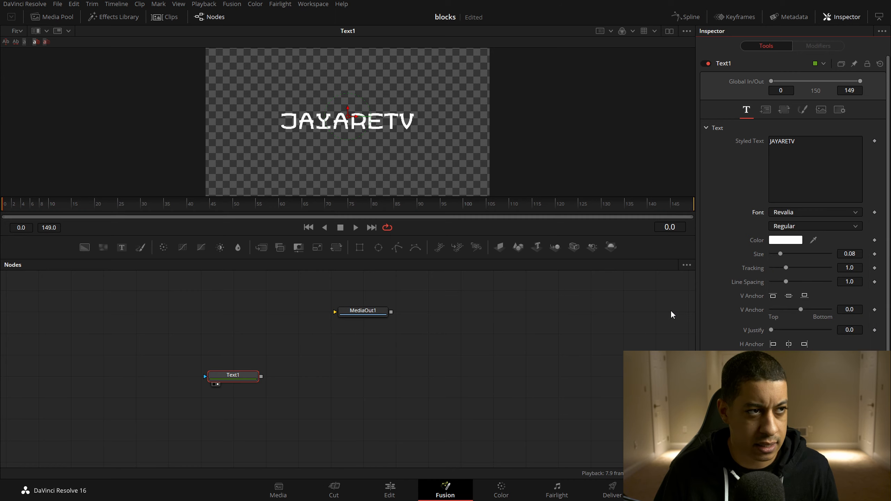
Check which font the Text node in the first composition's Change_Me group uses
click(162, 17)
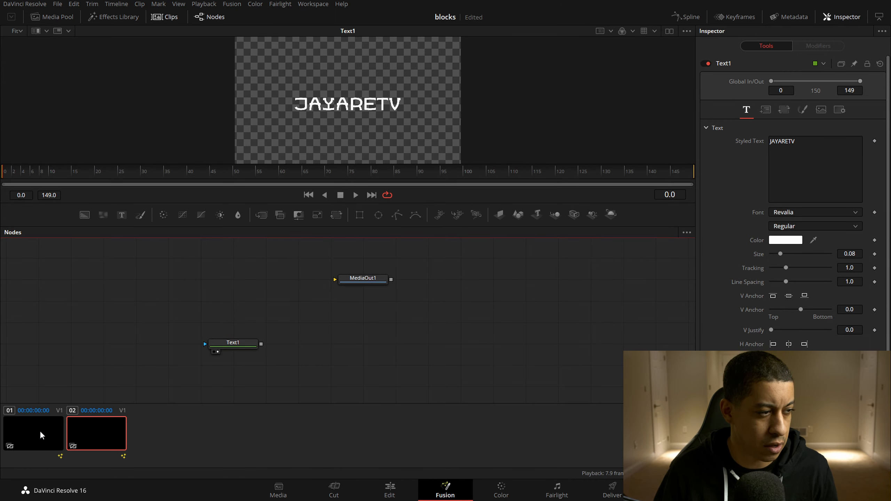
drag(340, 342, 526, 372)
drag(309, 342, 526, 415)
drag(253, 299, 339, 348)
click(261, 314)
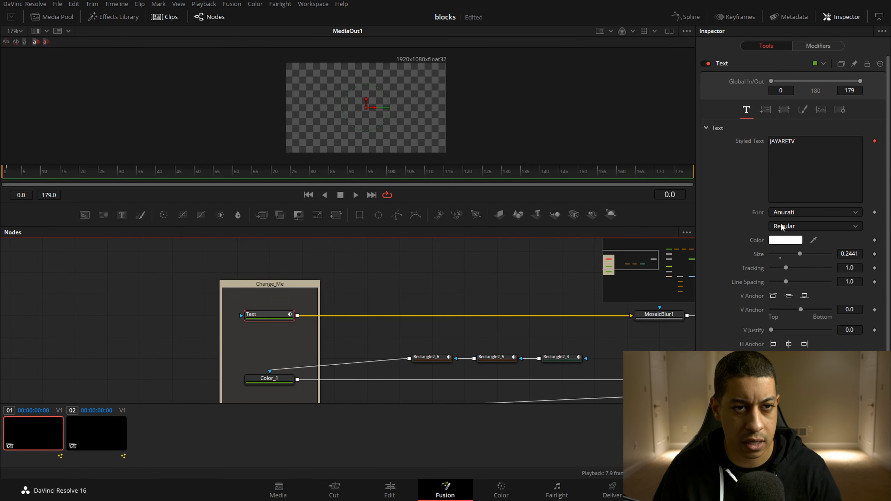
Return to the second composition, set the Text1 font to Anurati and show that node in the viewer
click(102, 425)
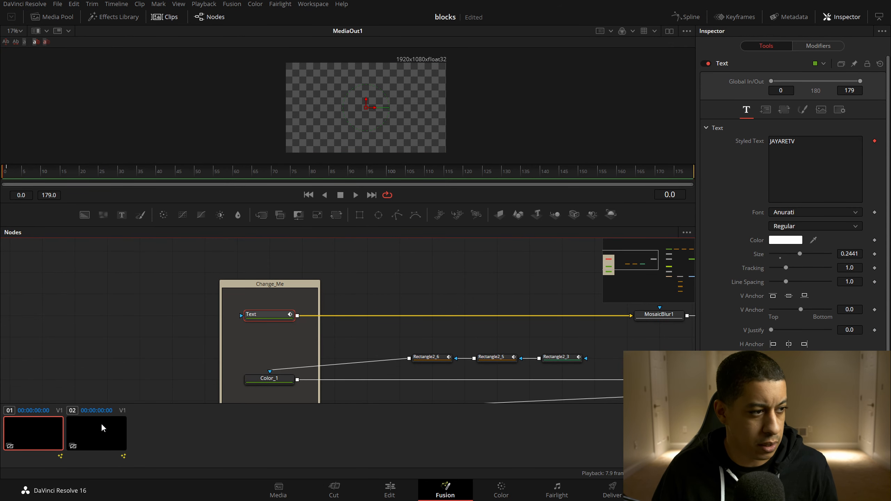
click(839, 213)
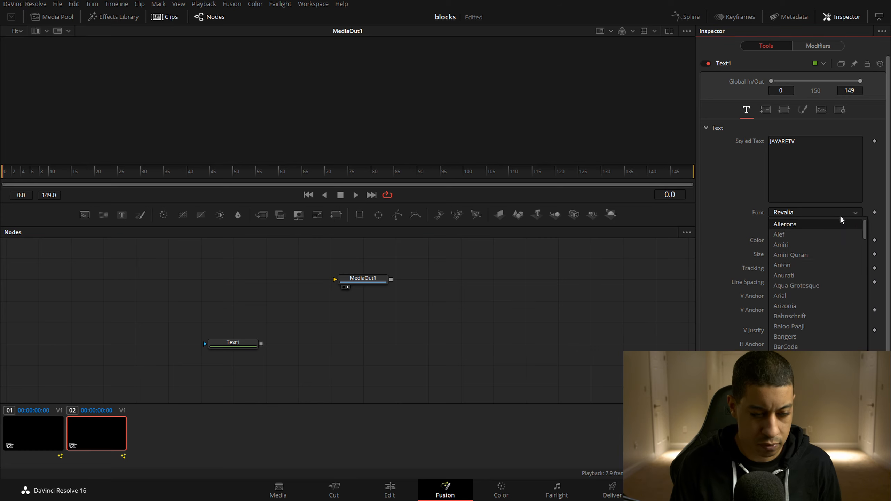
click(807, 275)
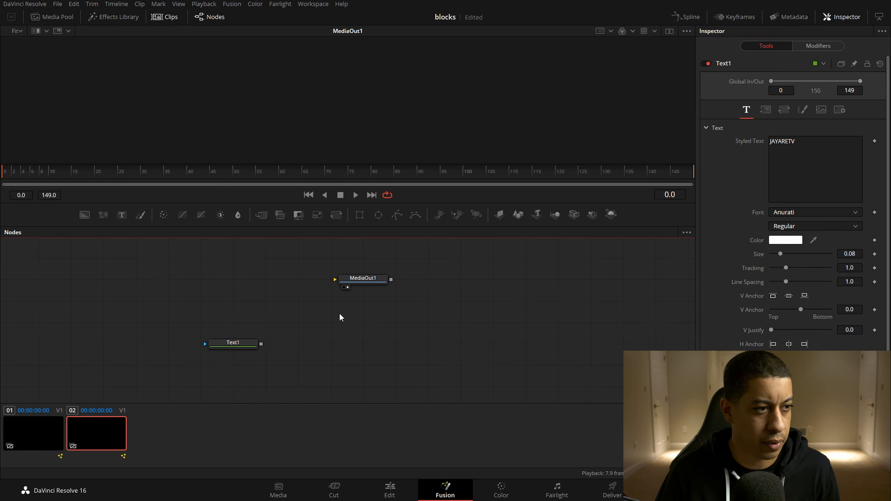
key(1)
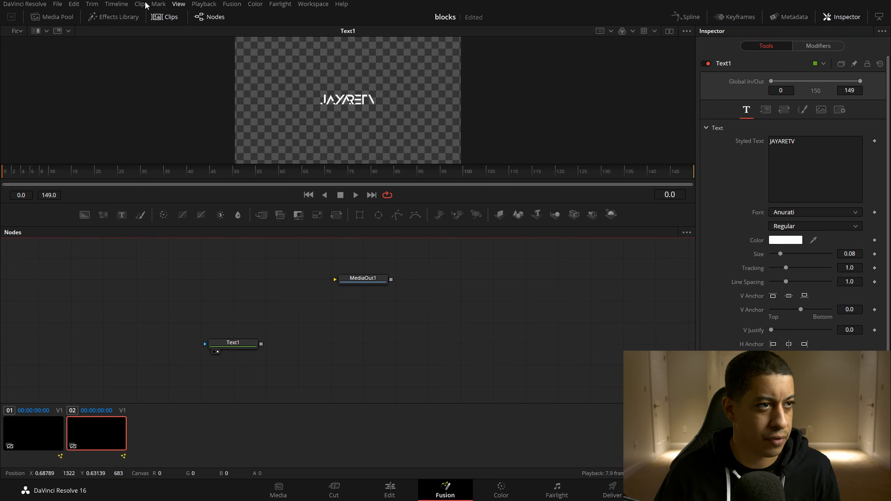
Hide the clip thumbnails, then enlarge the viewer area and fit the image to it
click(165, 16)
scroll(360, 133, up, 3)
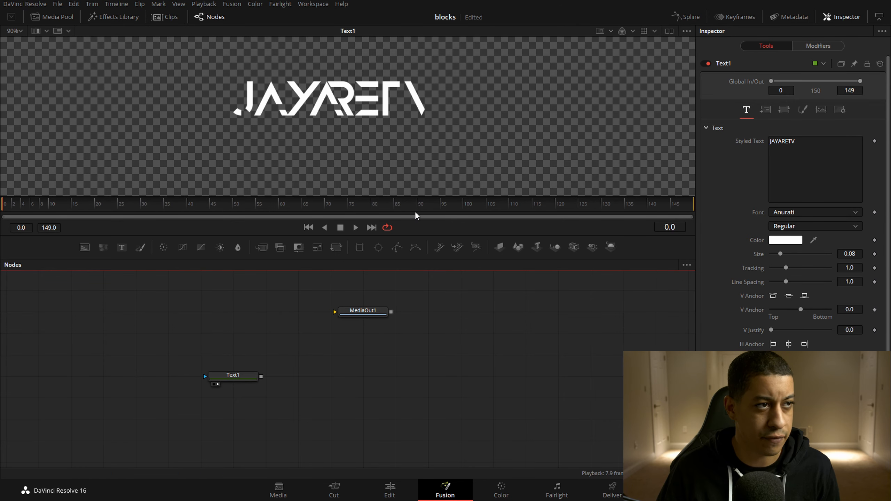
drag(422, 238, 421, 332)
click(18, 31)
click(14, 44)
drag(422, 422, 412, 384)
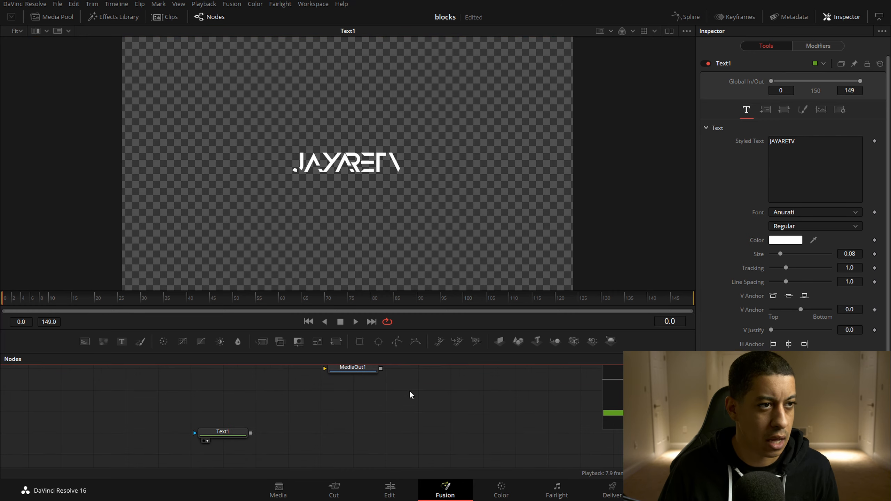
Increase the Text1 size to about 0.236 and place the MediaOut1 node directly above Text1 in the node graph
drag(780, 254, 785, 260)
drag(801, 260, 801, 259)
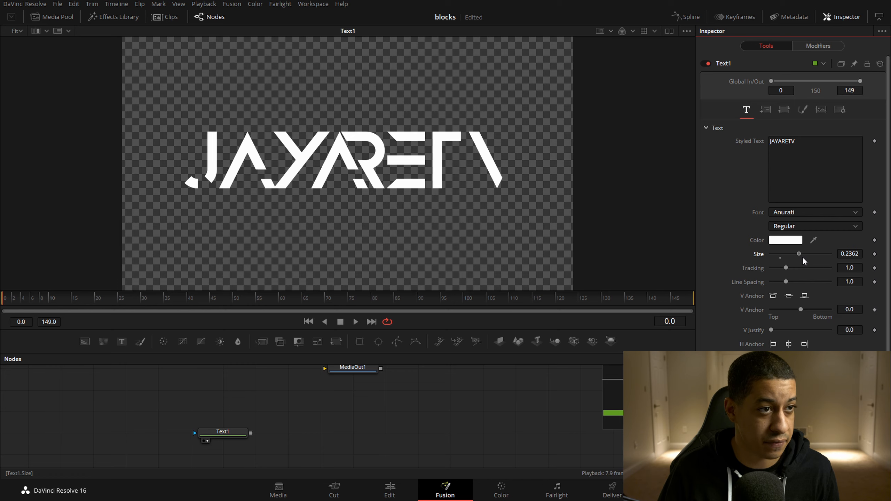
drag(436, 330, 436, 275)
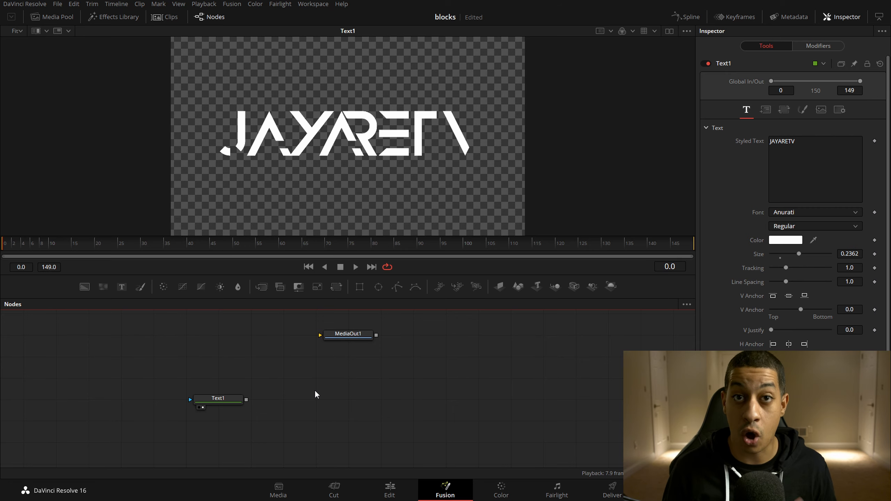
drag(343, 335, 213, 335)
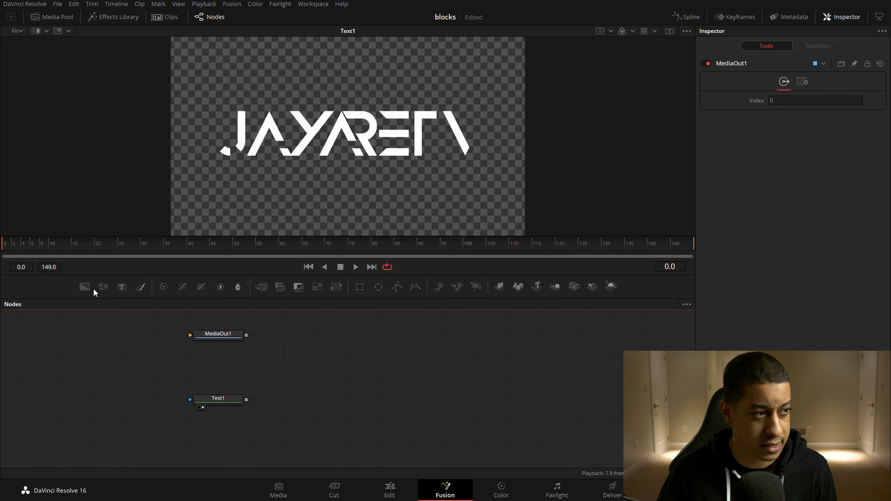
Add a Background node, show it in the viewer and set its solid color to pure red
drag(85, 292, 366, 360)
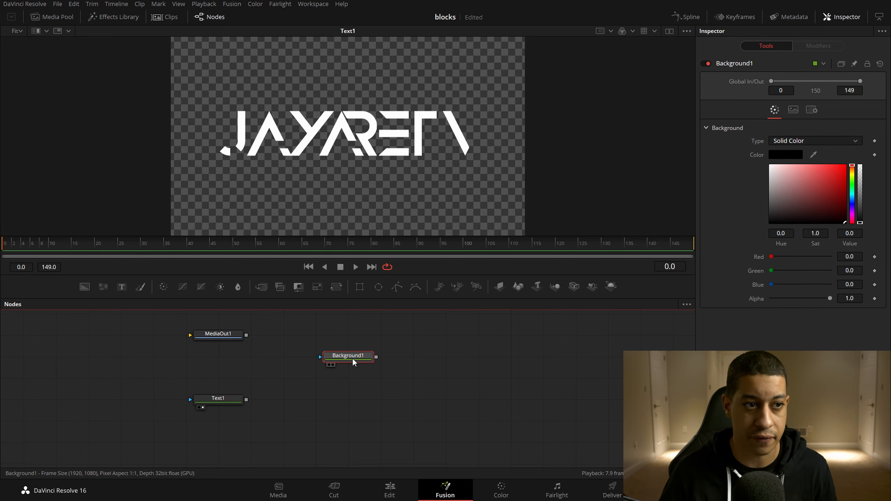
drag(347, 352, 350, 174)
drag(792, 186, 865, 159)
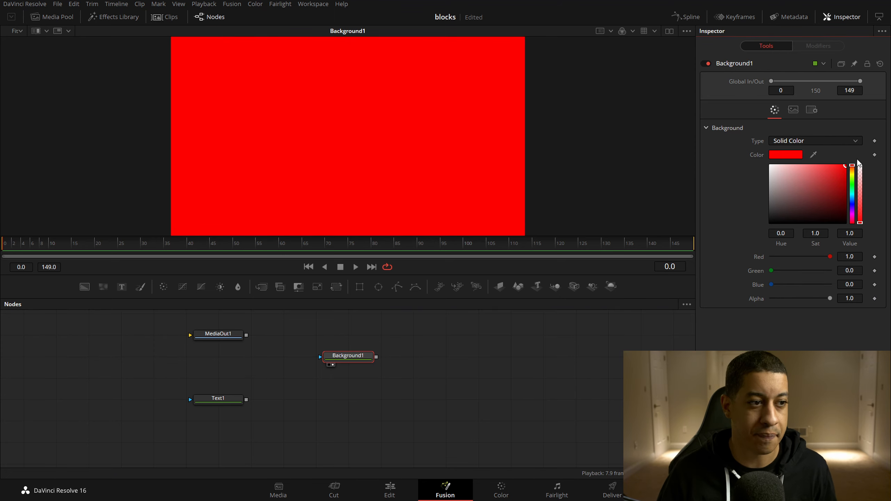
Turn off Auto Resolution for Background1 and set its image size to 50 wide by 20 high
click(356, 357)
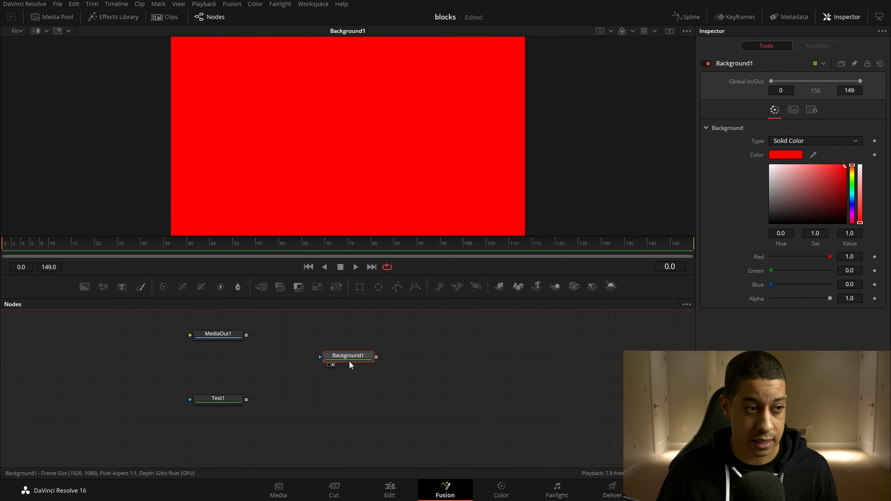
click(794, 111)
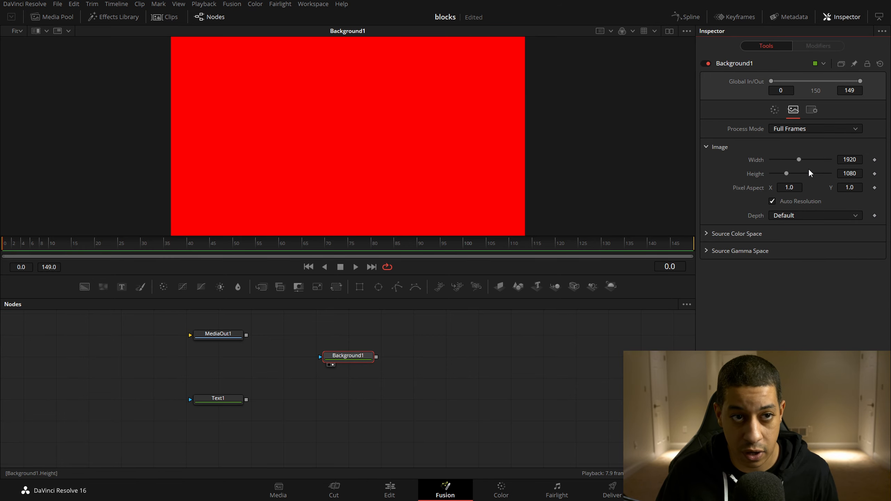
click(808, 199)
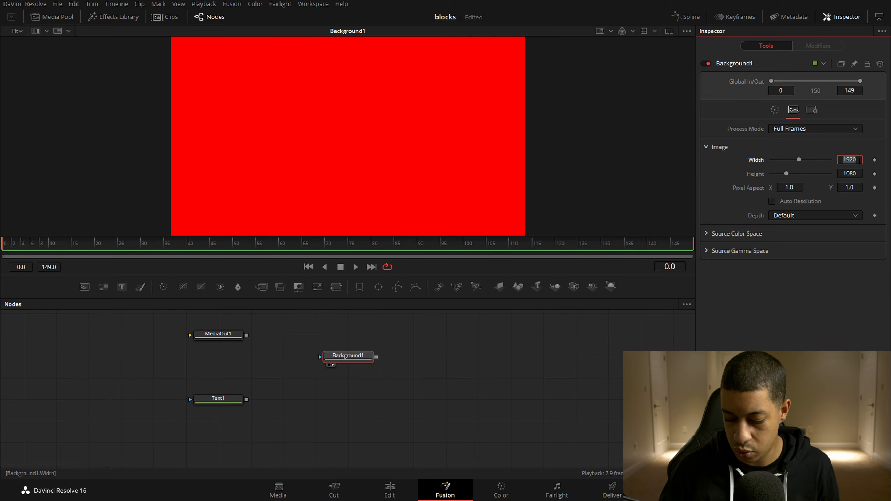
key(Tab)
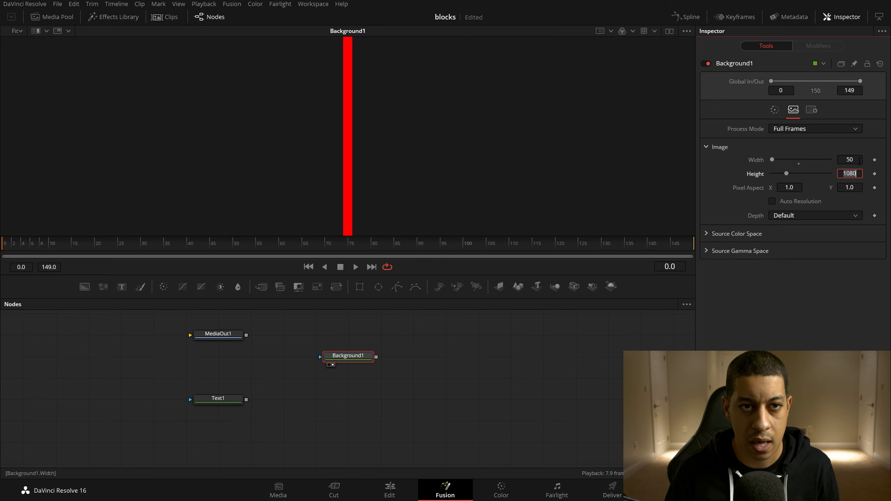
text(20)
key(Tab)
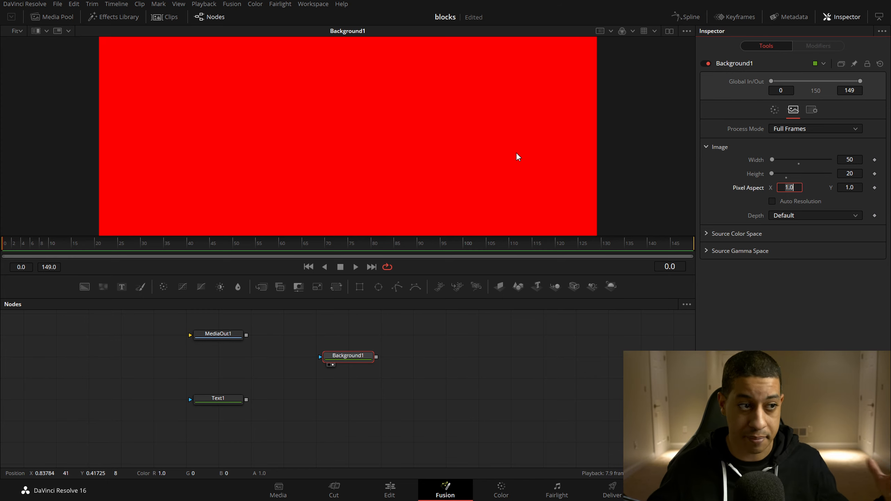
Add a Rectangle mask node and connect its output to Background1 as the mask
drag(357, 357, 422, 357)
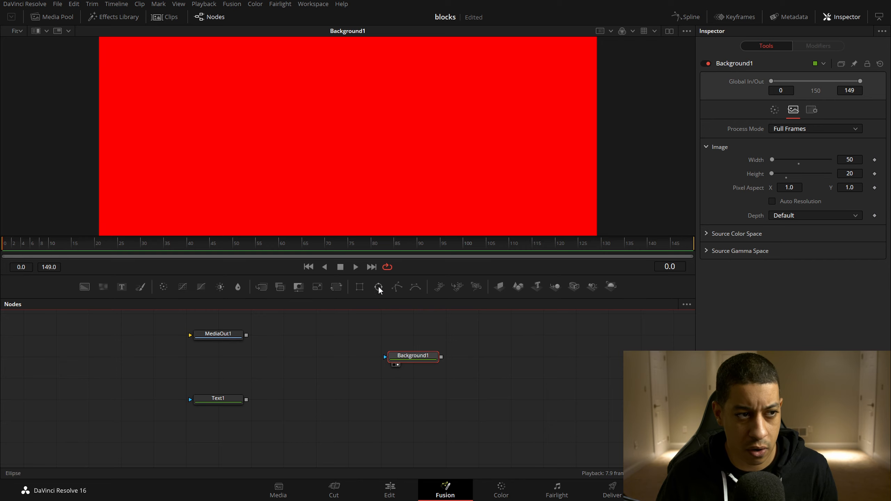
drag(354, 290, 281, 350)
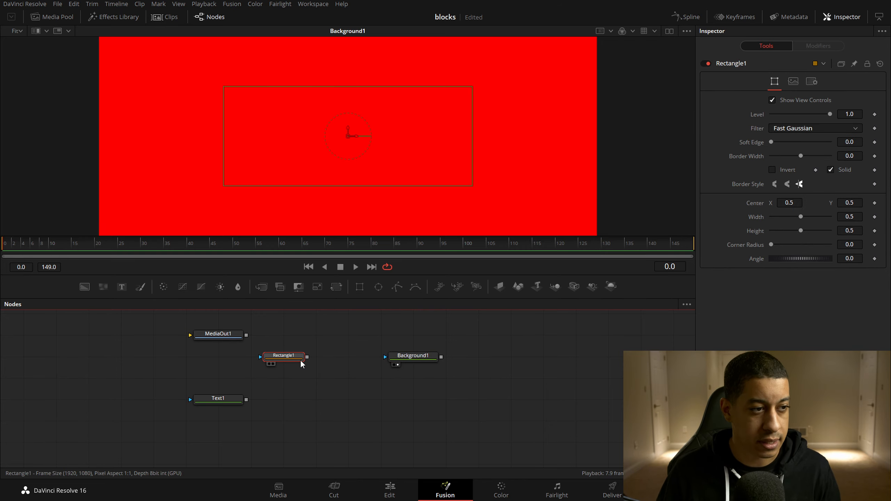
drag(307, 357, 384, 356)
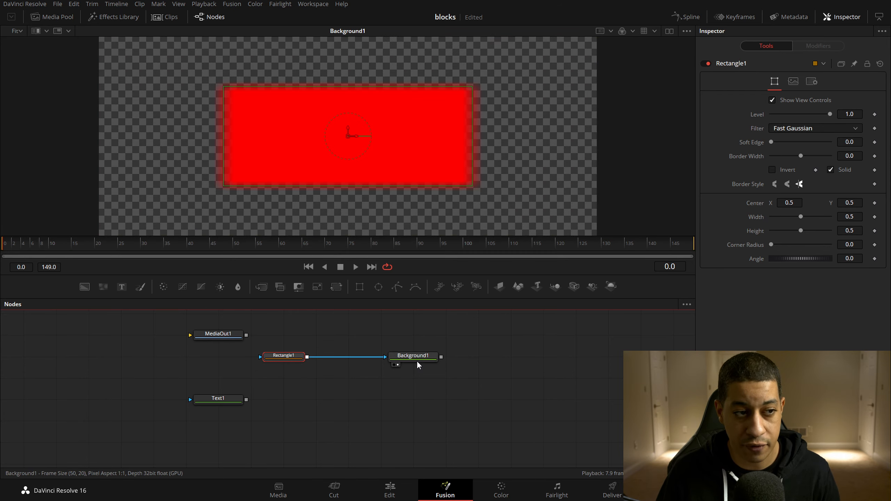
Resize the Rectangle1 mask to a width of about 0.266 and a height of 0.614, and space Background1 farther from Rectangle1
drag(425, 187, 431, 206)
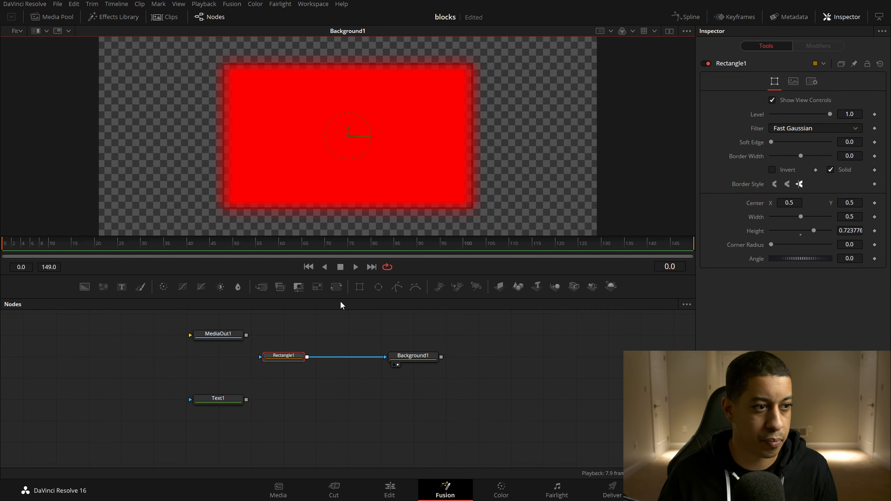
click(284, 361)
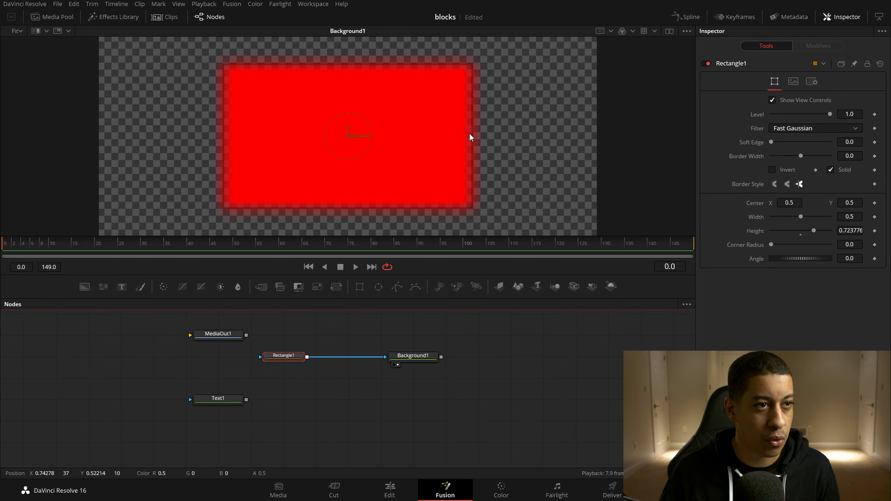
drag(472, 136, 424, 144)
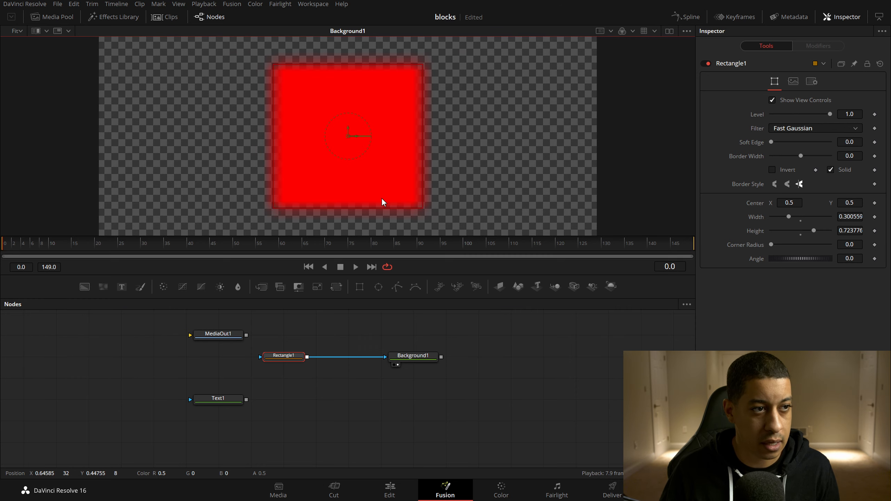
drag(366, 210, 363, 202)
drag(789, 217, 807, 231)
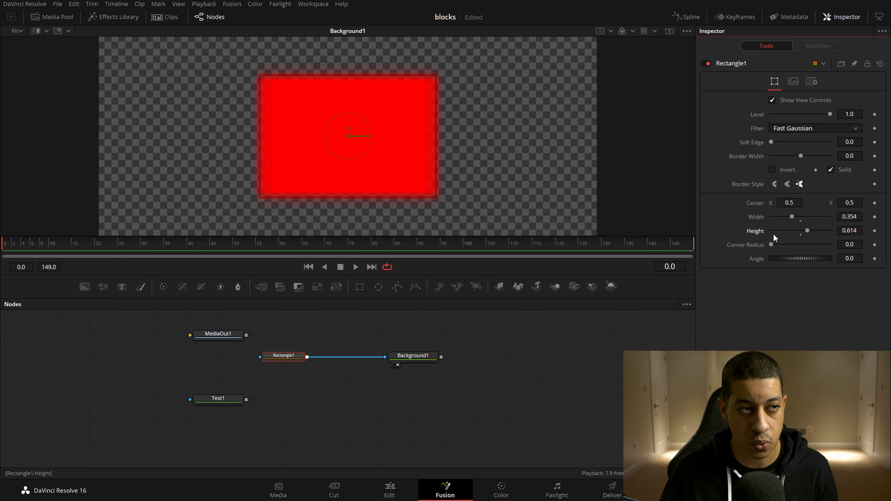
drag(436, 160, 415, 165)
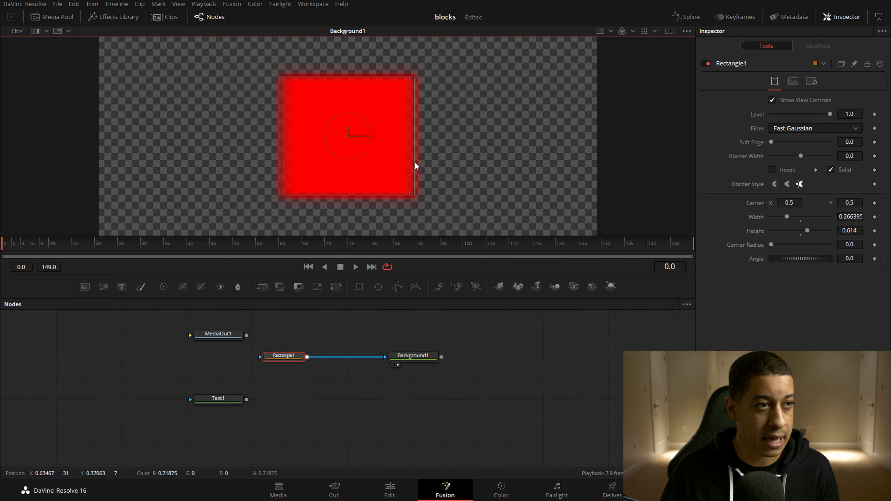
drag(480, 273, 482, 299)
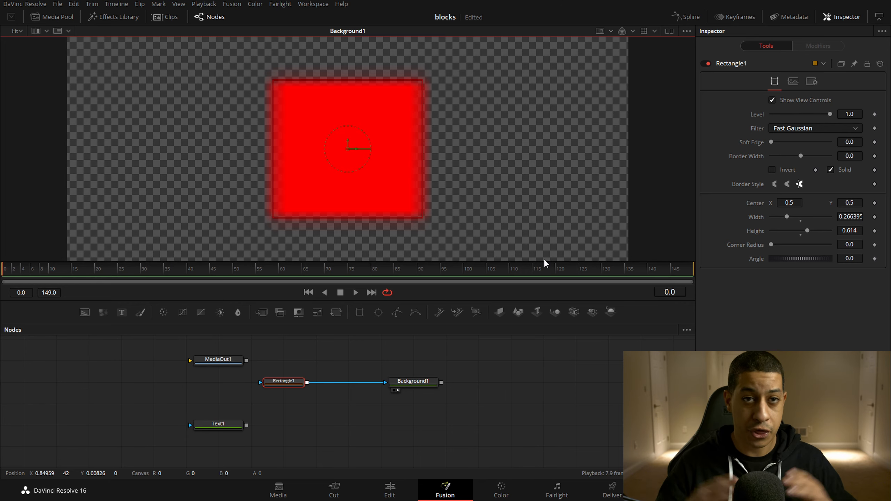
drag(441, 372, 538, 373)
Duplicate Rectangle1 as a regular copy in the chain and set the copy's Center X to 0.2
click(277, 381)
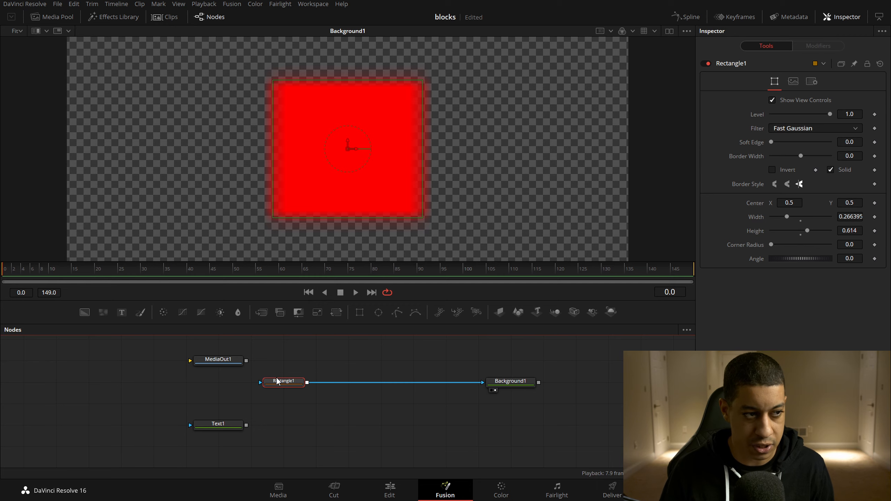
key(ctrl+c)
key(ctrl+v)
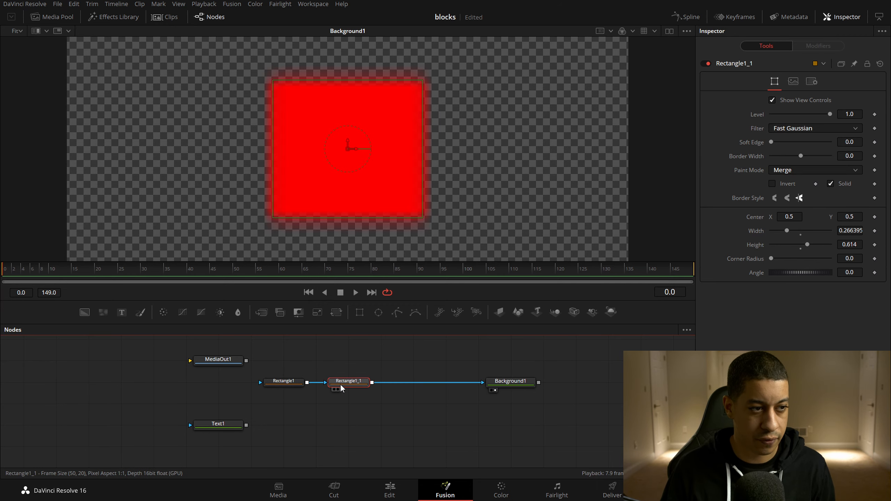
drag(355, 150, 164, 149)
double_click(790, 216)
text(0.2)
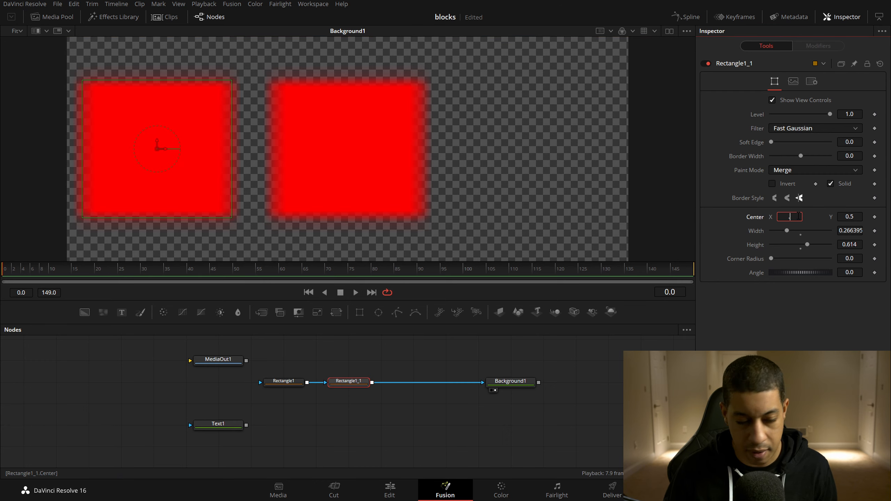
key(Tab)
Paste another regular copy of the rectangle after Rectangle1_1 and set its Center X to 0.8
click(354, 384)
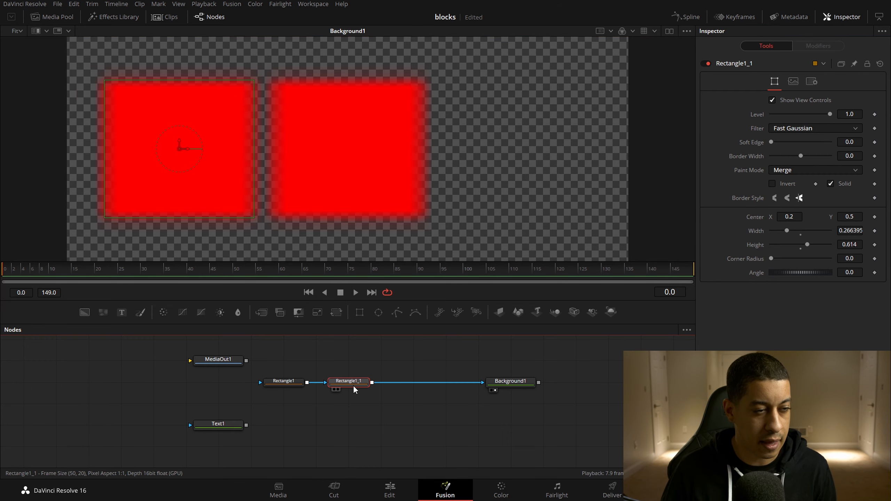
key(ctrl+v)
double_click(794, 216)
text(0.8)
key(Tab)
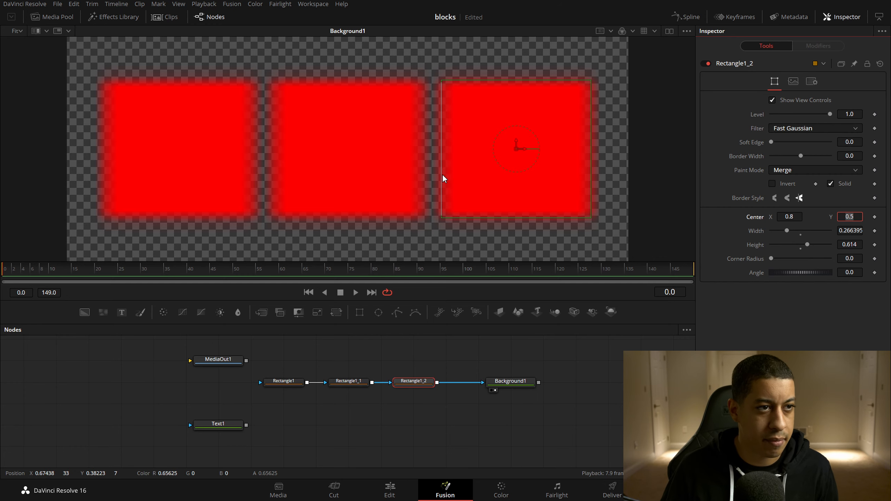
Try narrowing the copied rectangles individually, the one at X 0.8 to a width of about 0.228, and delete both copies
drag(442, 168, 451, 170)
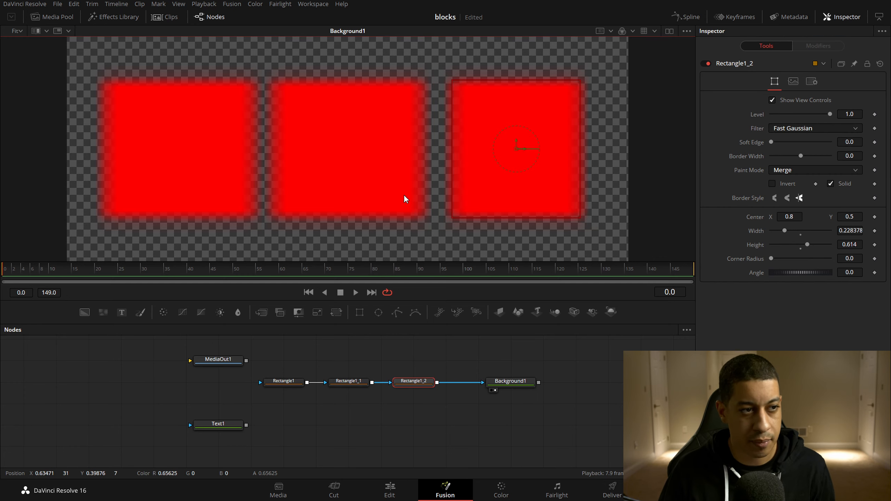
click(349, 382)
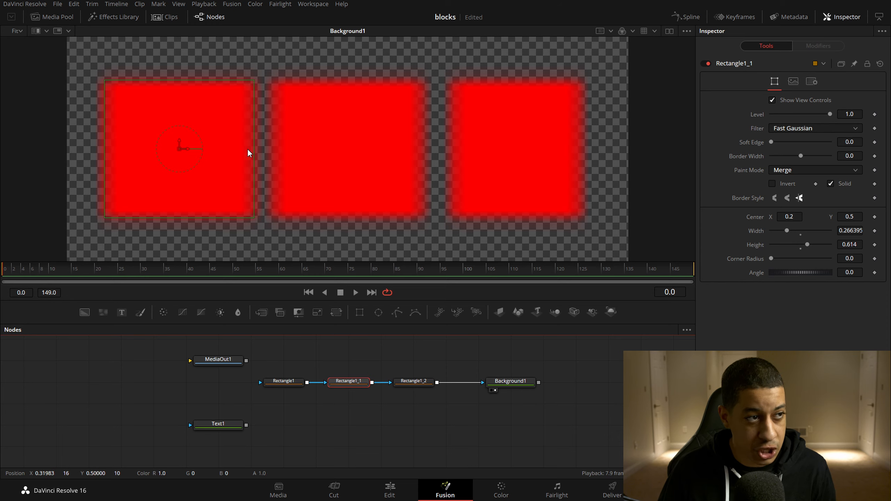
drag(247, 151, 235, 152)
key(ctrl+z)
drag(436, 352, 334, 400)
key(Delete)
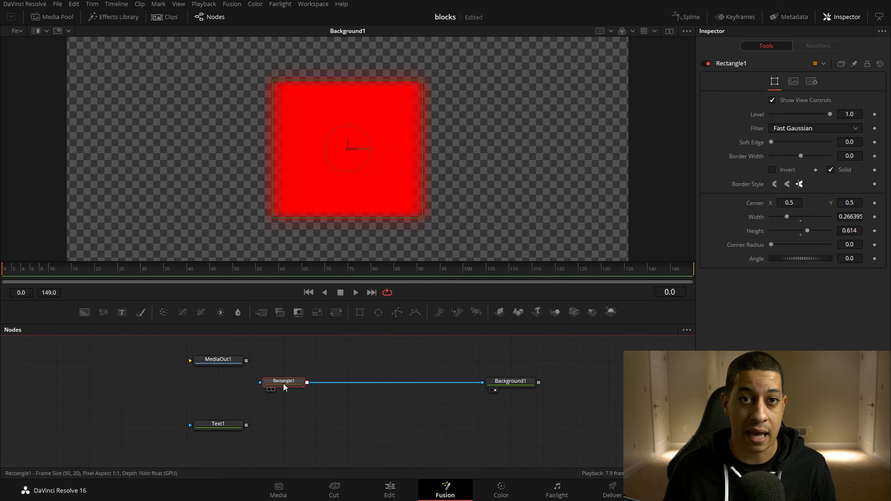
Paste two linked instances of Rectangle1 in series before Background1, placing the instances on a row below the original node
key(ctrl+shift+v)
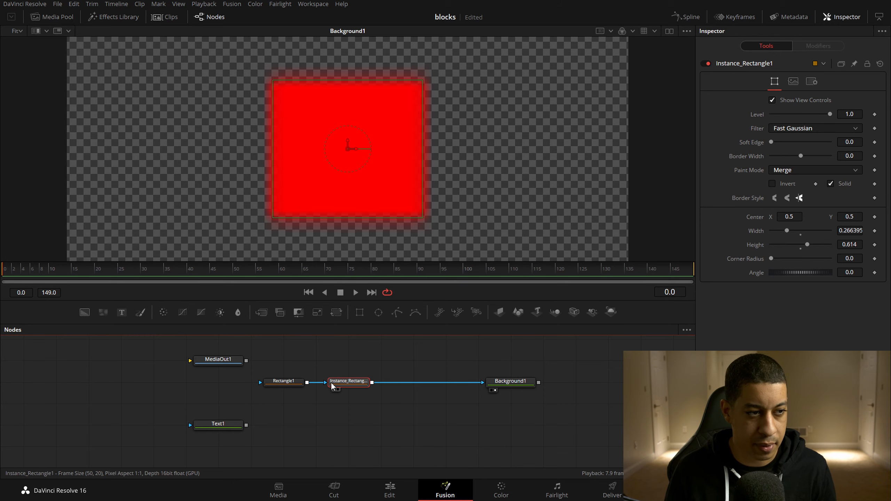
drag(351, 385, 351, 406)
drag(284, 381, 284, 359)
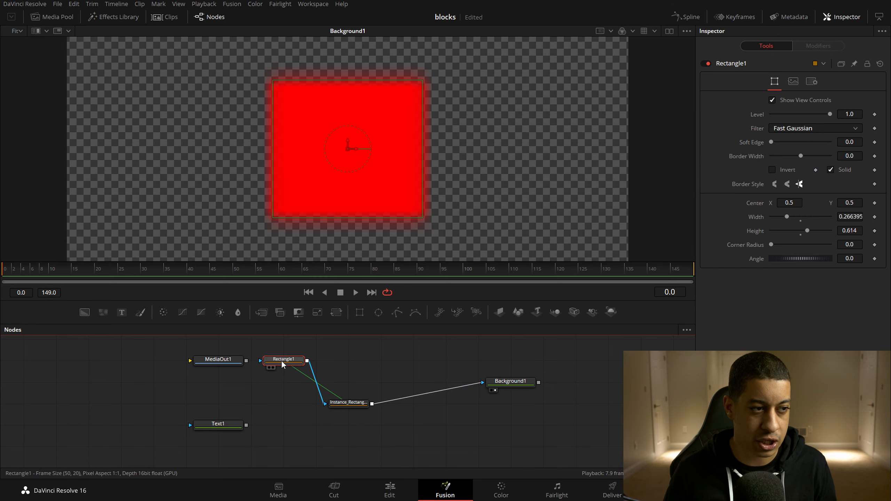
click(348, 404)
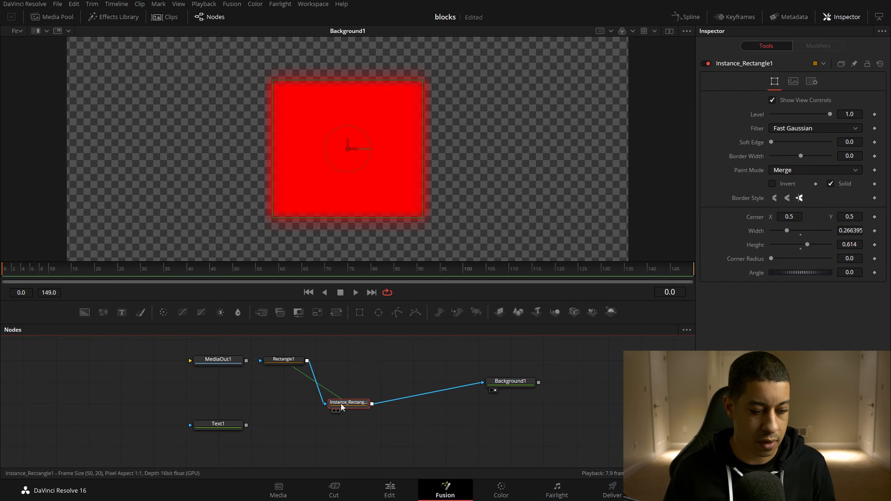
key(ctrl+shift+v)
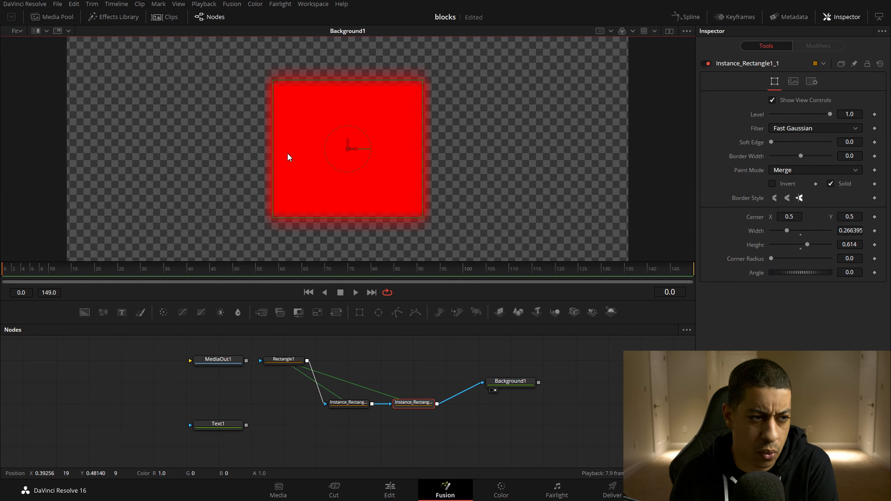
Deinstance the Center parameter on both Rectangle1 instances so each can be positioned independently
click(338, 403)
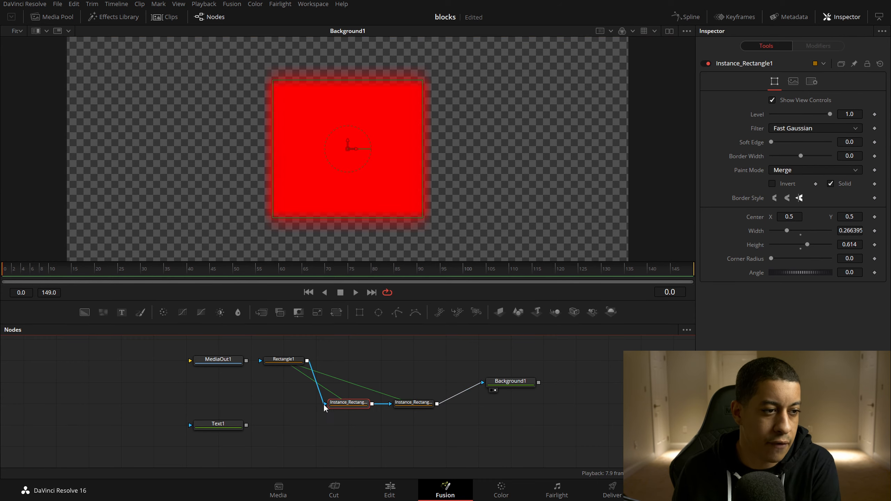
right_click(755, 216)
click(794, 302)
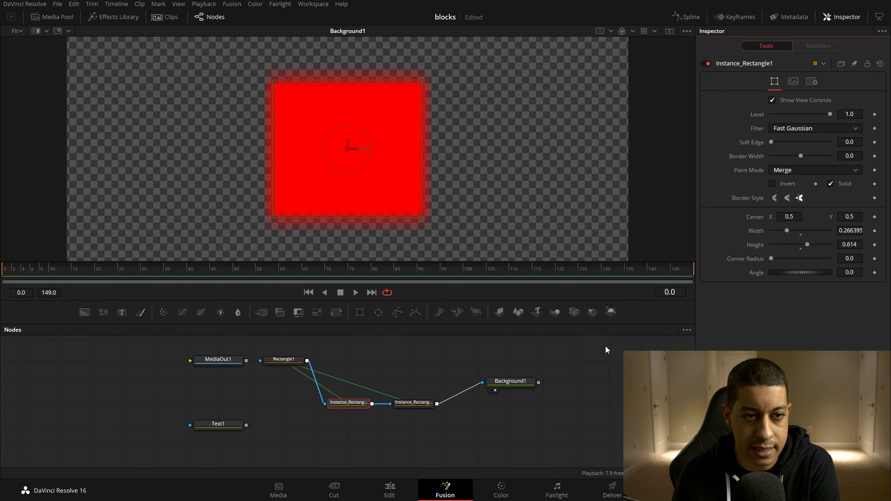
click(419, 403)
right_click(755, 223)
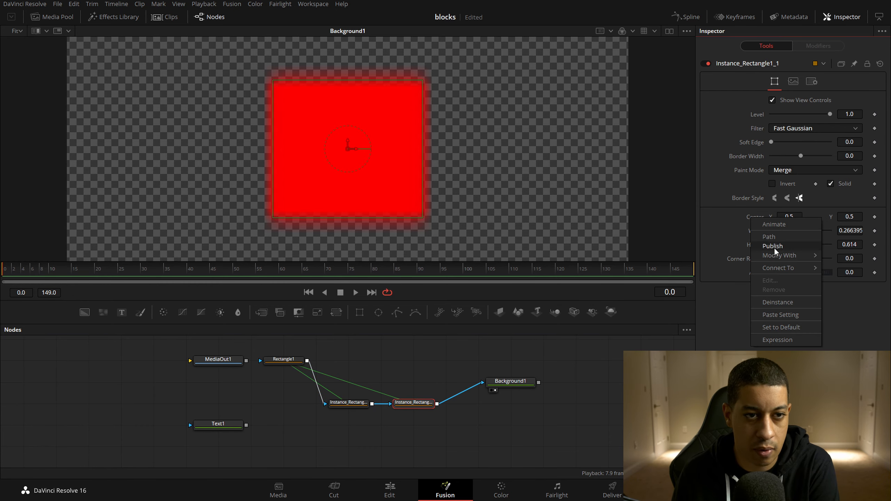
click(785, 302)
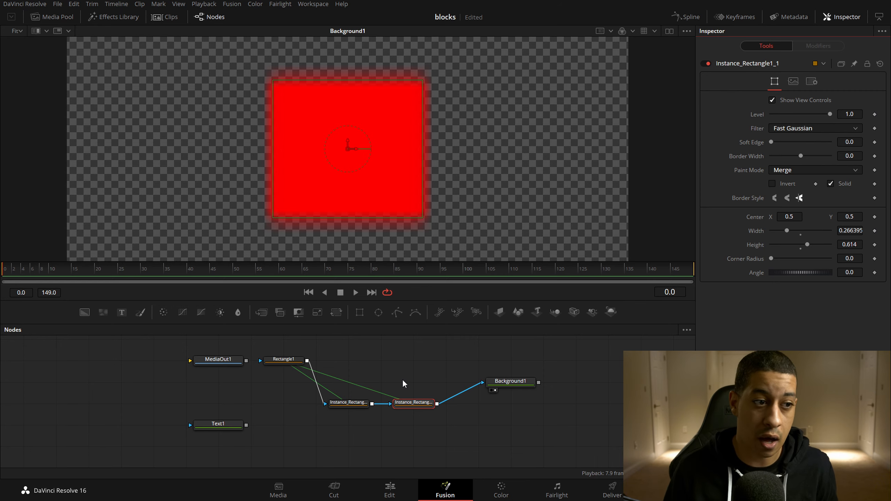
Set Center X to 0.2 on Instance_Rectangle1 and to 0.8 on Instance_Rectangle1_1
click(355, 404)
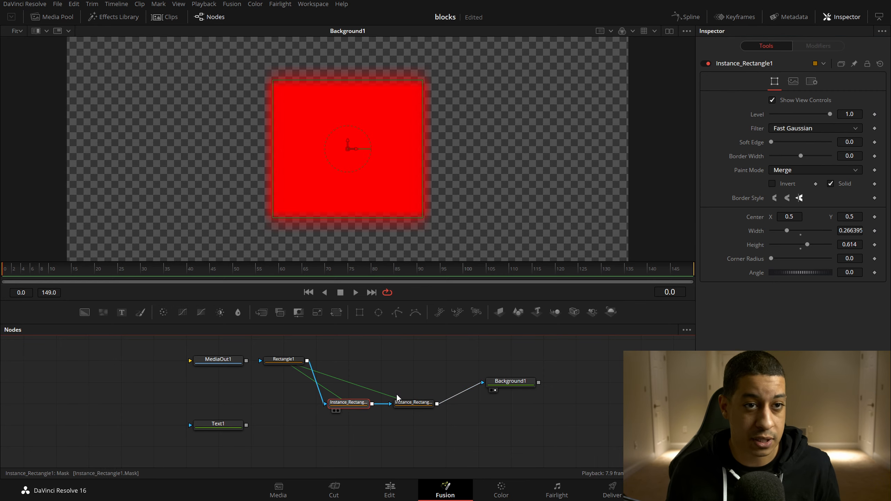
double_click(790, 215)
text(0.2)
key(Tab)
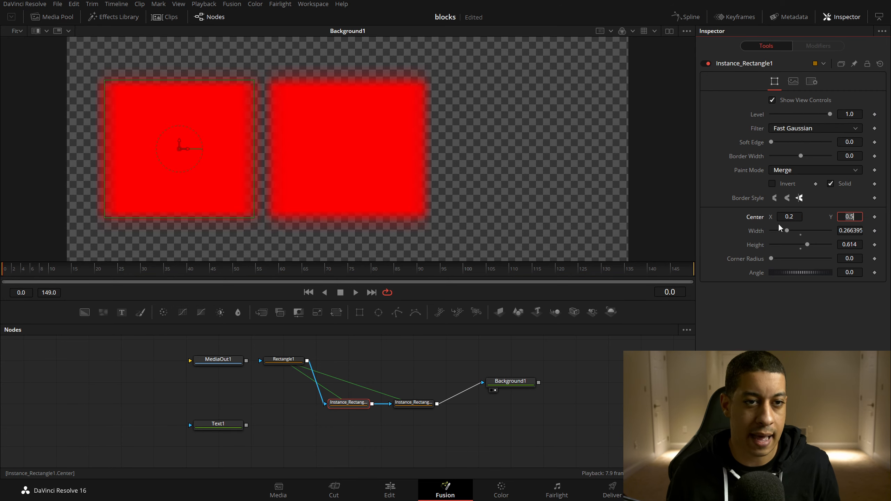
click(410, 404)
double_click(798, 217)
text(0.8)
key(Tab)
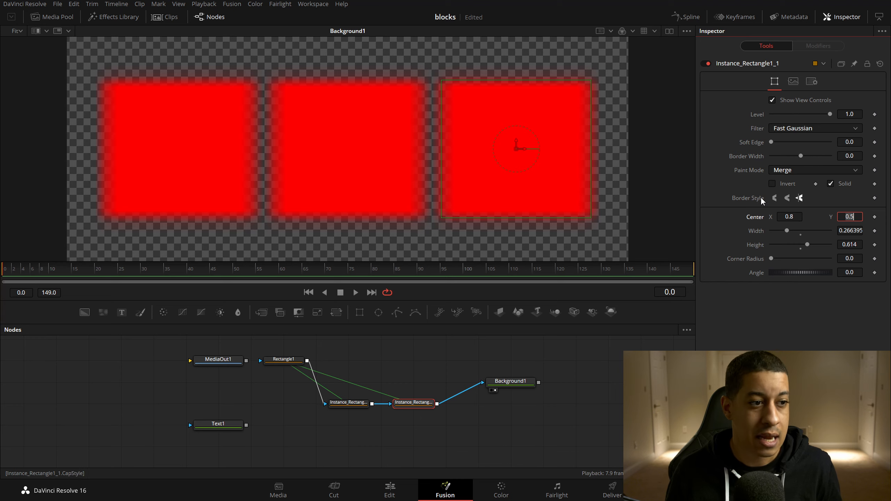
Shrink the original Rectangle1 to a width of about 0.237 and height of about 0.519, and undo a trial change of its angle
click(282, 364)
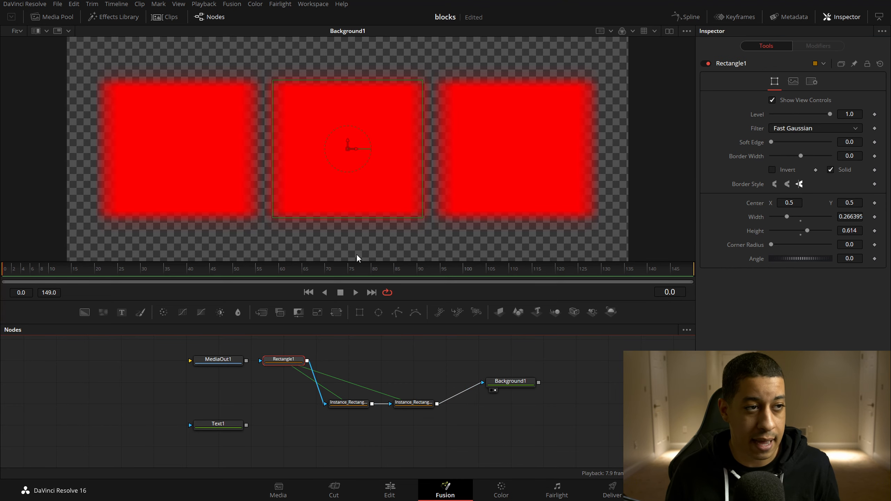
drag(422, 149, 413, 151)
drag(348, 217, 348, 206)
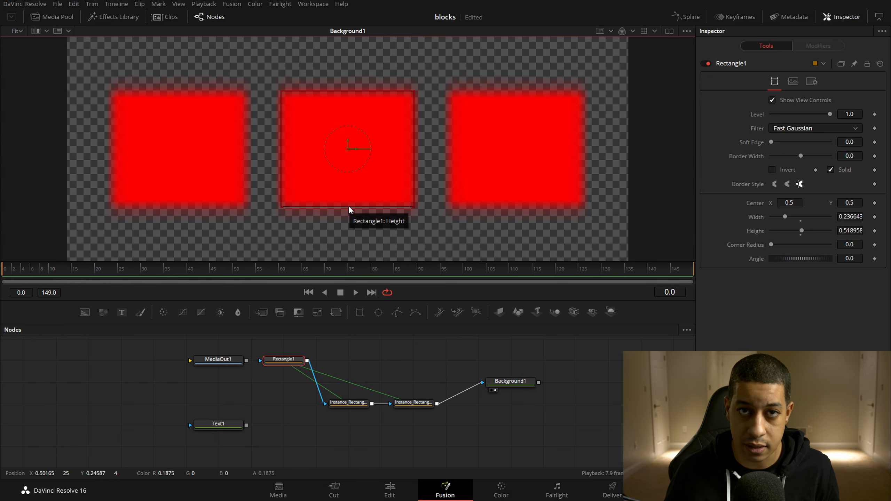
drag(791, 258, 816, 250)
key(ctrl+z)
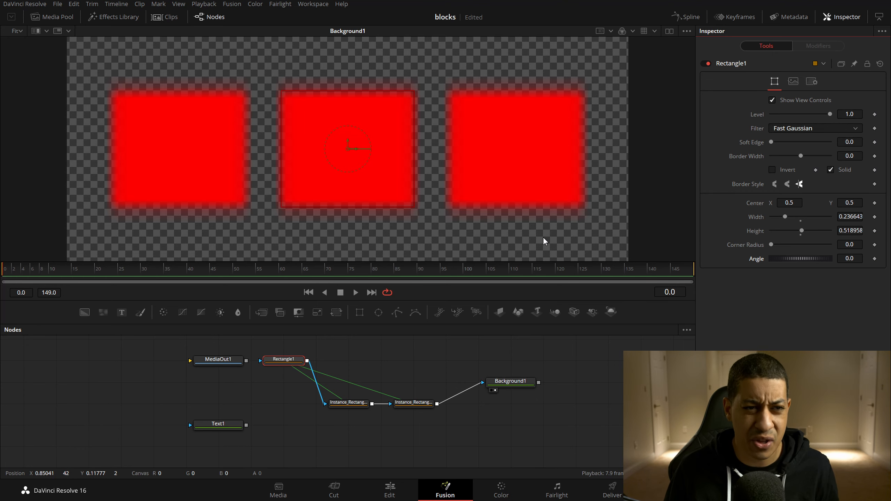
Add a separate new Rectangle mask and connect it to Background1 in place of the instance chain
drag(400, 350, 353, 352)
drag(444, 347, 540, 362)
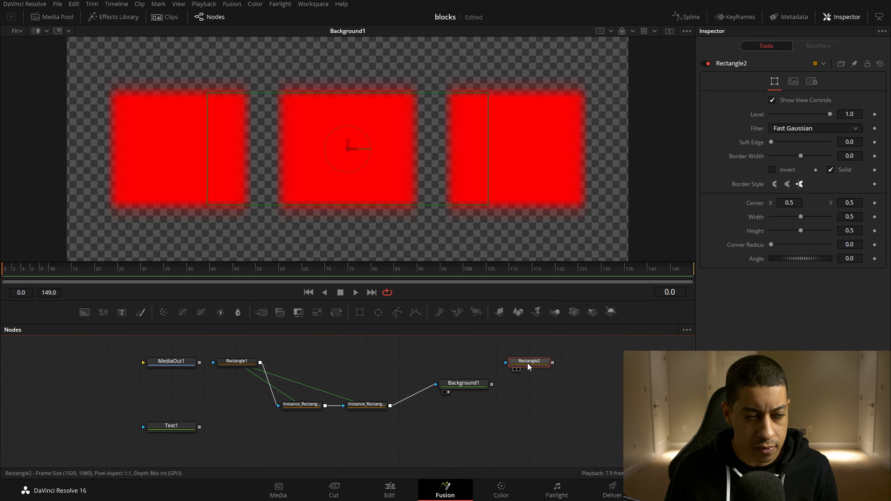
drag(474, 384, 572, 384)
click(524, 386)
drag(488, 362, 533, 385)
drag(463, 361, 463, 383)
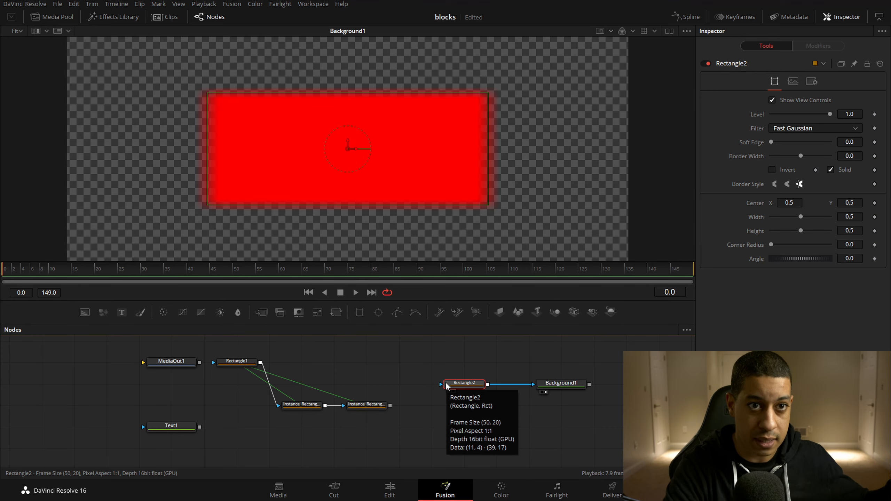
Try publishing Rectangle2's Center and pasting a copy of the node, delete the copy and remove the published Center
right_click(753, 207)
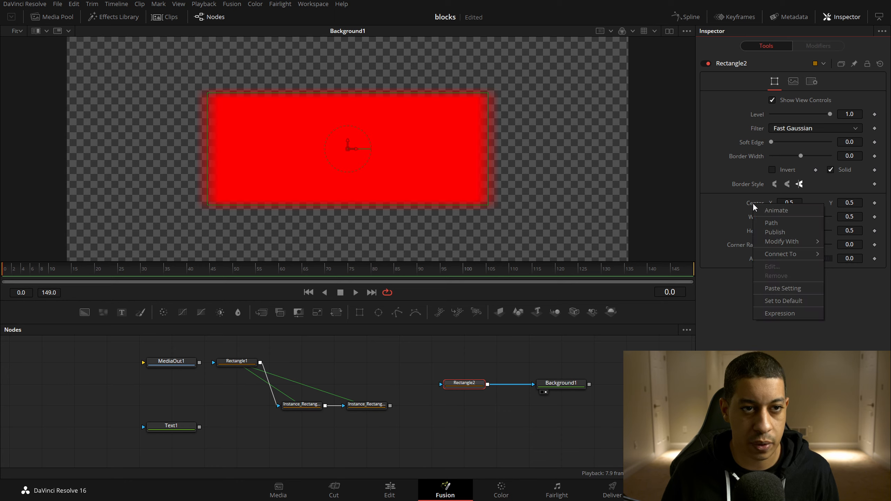
click(794, 234)
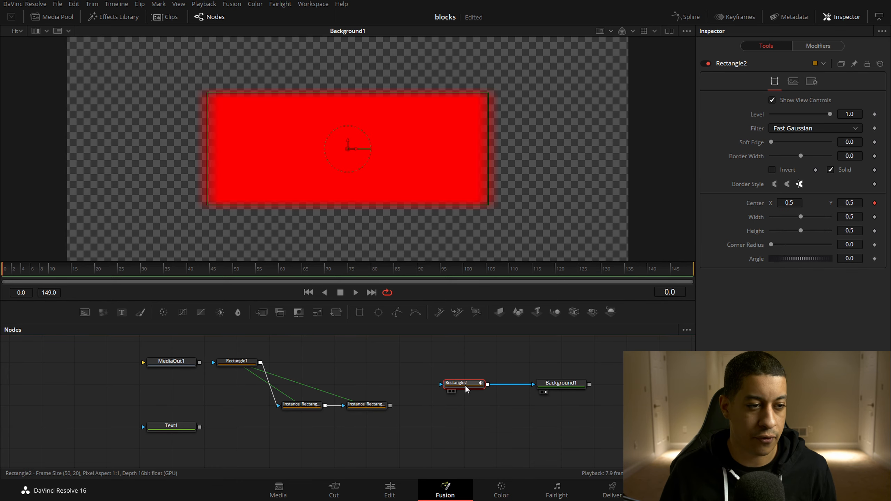
key(ctrl+v)
drag(539, 391, 540, 413)
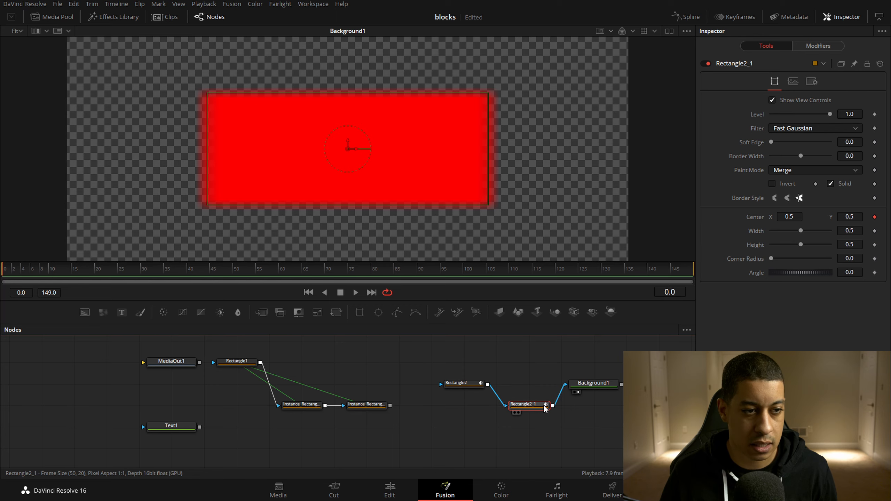
key(ctrl+z)
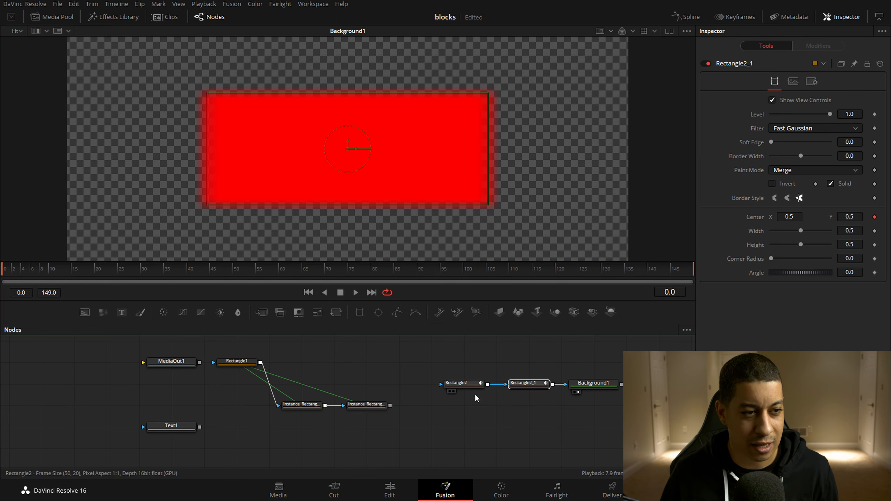
key(Delete)
right_click(751, 206)
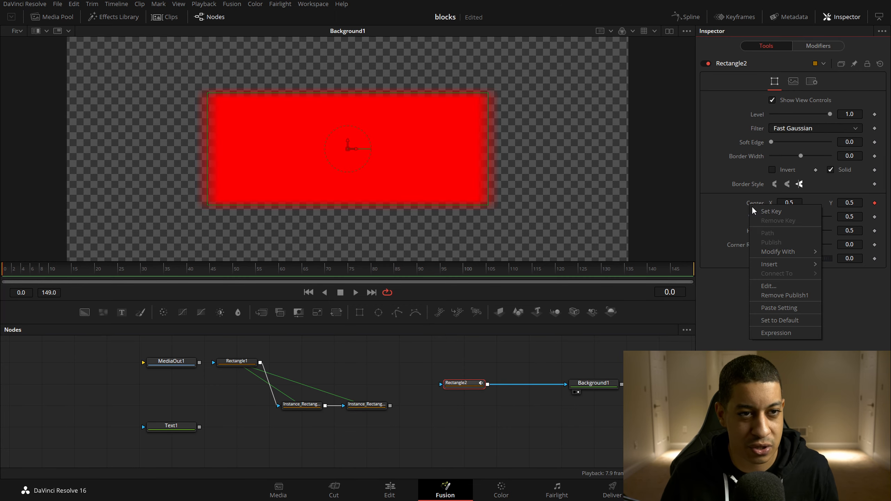
click(787, 297)
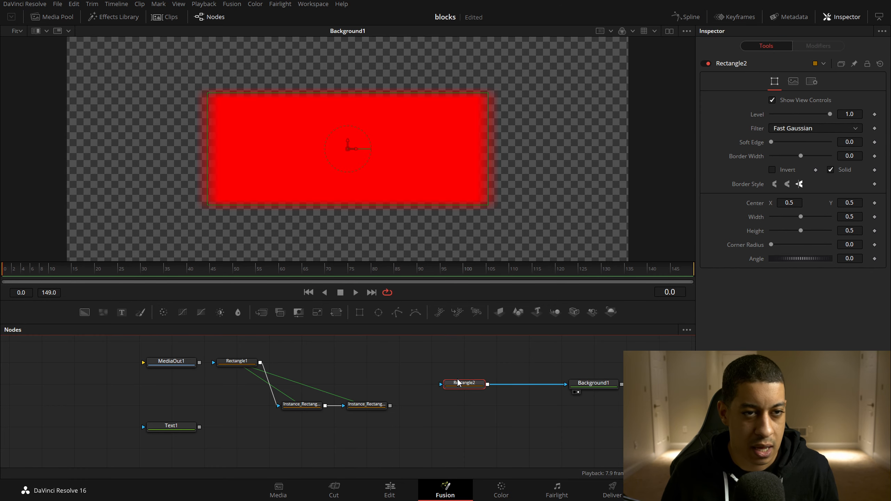
Publish the Width and Height parameters of Rectangle2, and undo a trial paste of the node
right_click(760, 223)
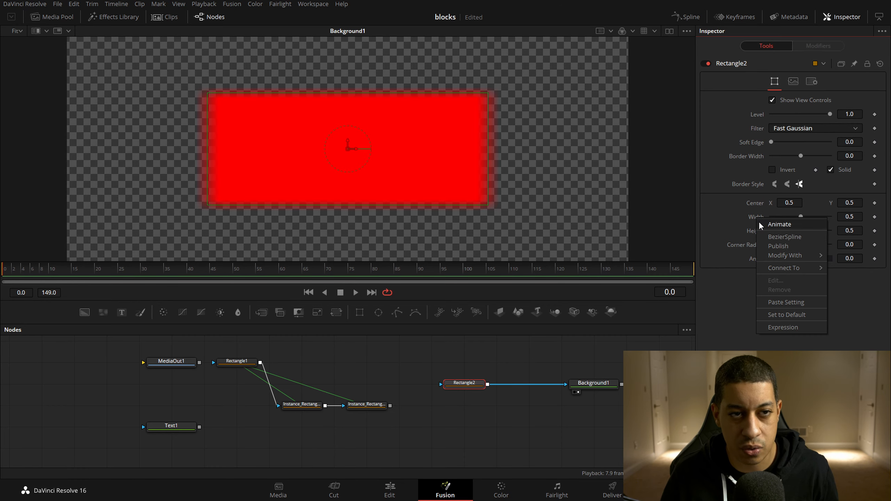
click(778, 247)
right_click(755, 231)
click(778, 254)
key(ctrl+c)
key(ctrl+v)
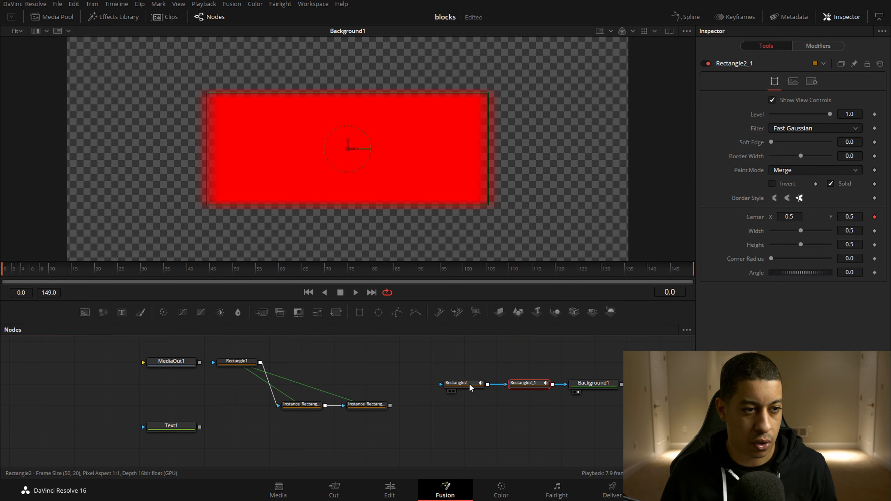
key(ctrl+z)
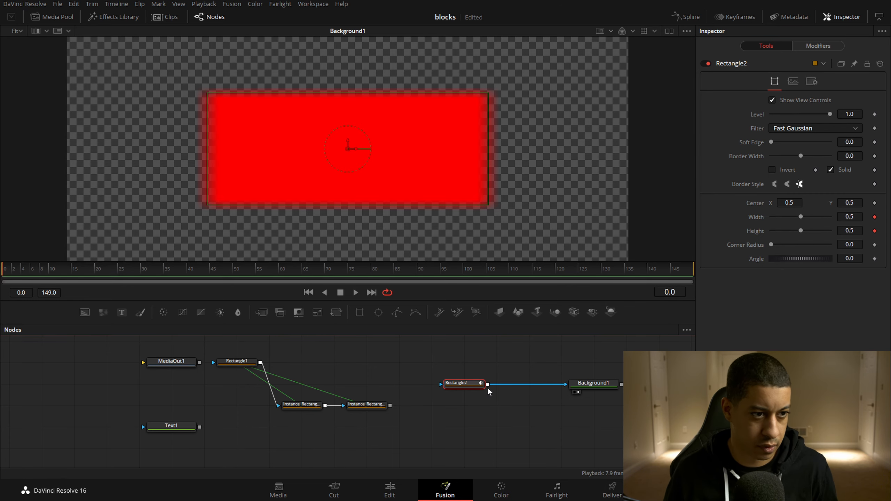
Insert a new Rectangle mask between Rectangle2 and Background1 and connect its Width to Rectangle2's published Width
click(359, 312)
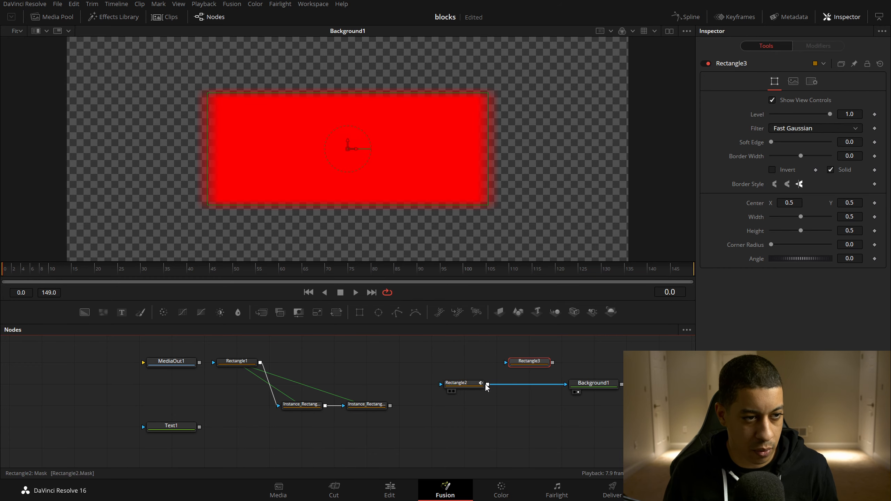
drag(553, 363, 564, 384)
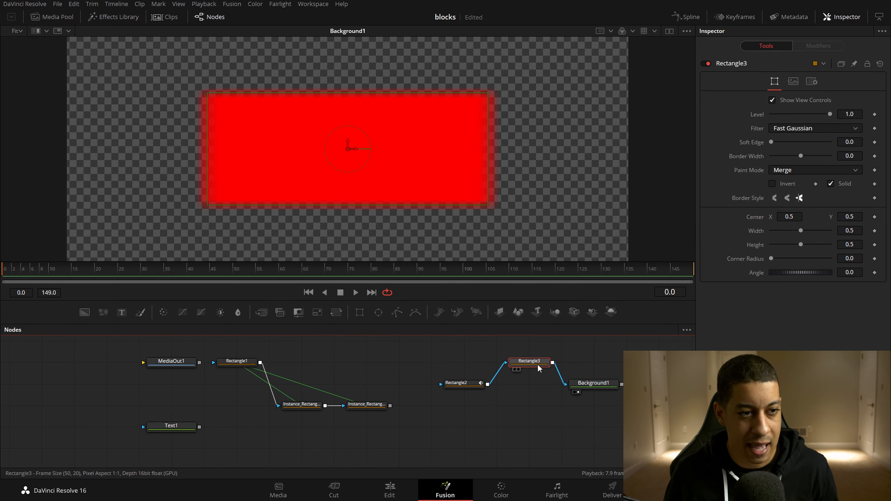
right_click(762, 233)
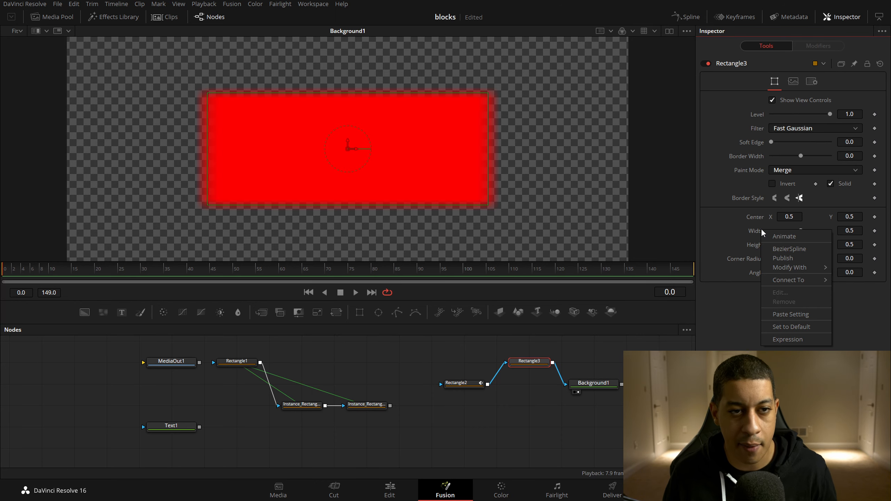
mouse_move(789, 283)
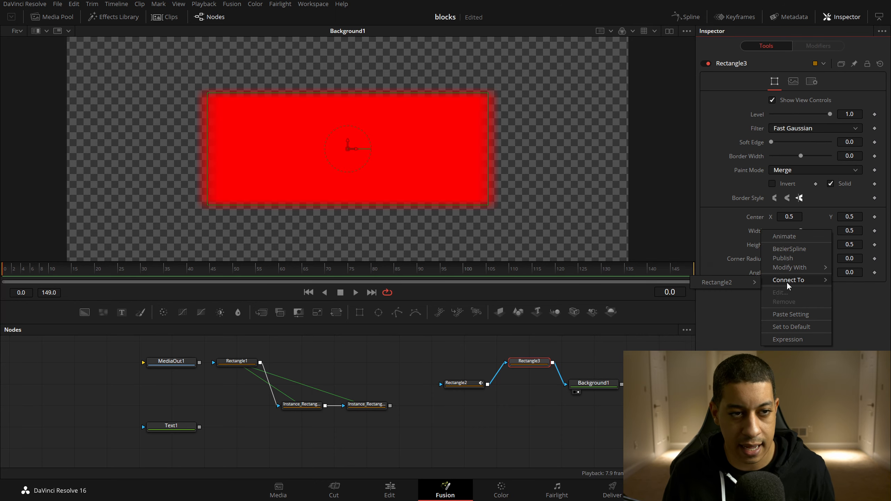
mouse_move(737, 287)
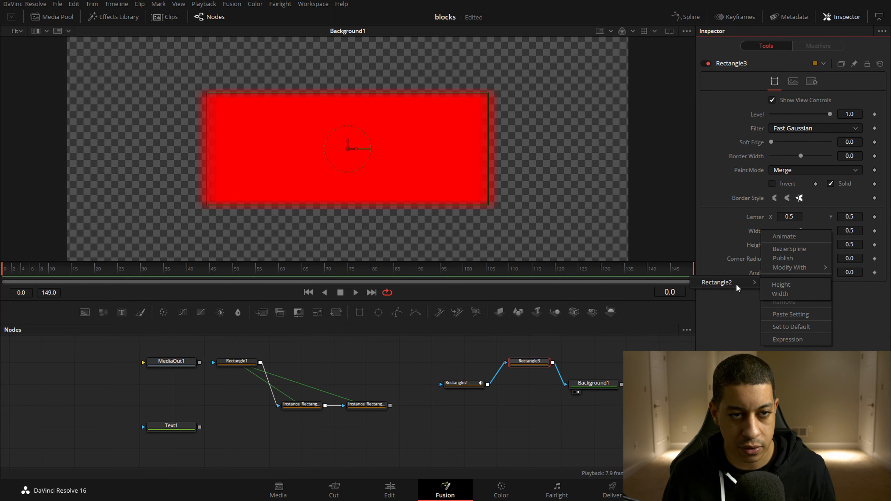
click(781, 284)
right_click(759, 234)
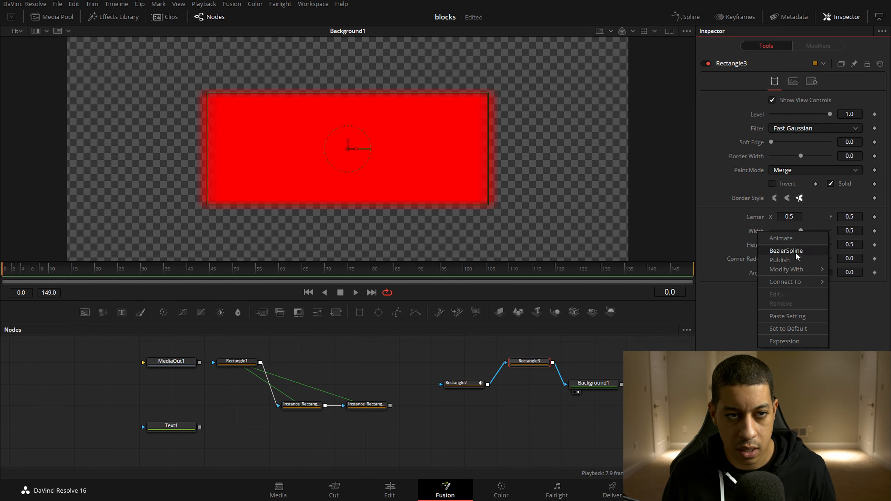
mouse_move(804, 284)
mouse_move(727, 290)
click(790, 297)
Connect Rectangle3's Height to the published Height of Rectangle2
right_click(756, 247)
mouse_move(787, 286)
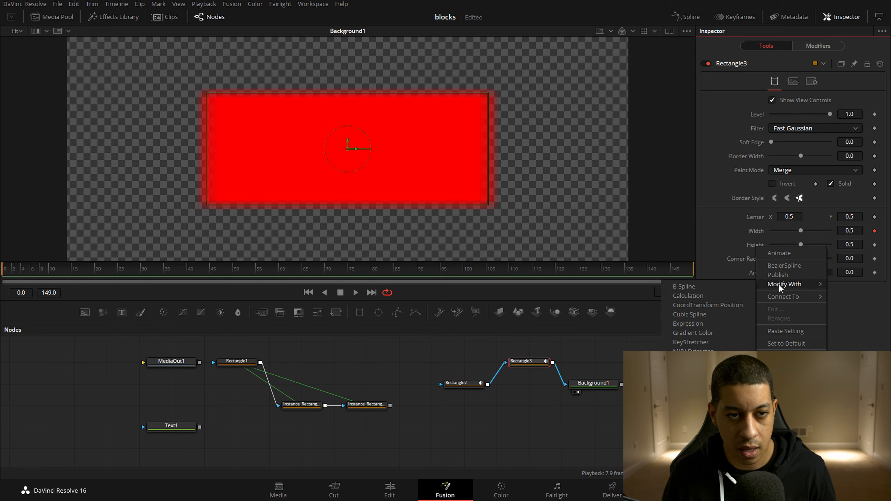
mouse_move(724, 302)
click(791, 310)
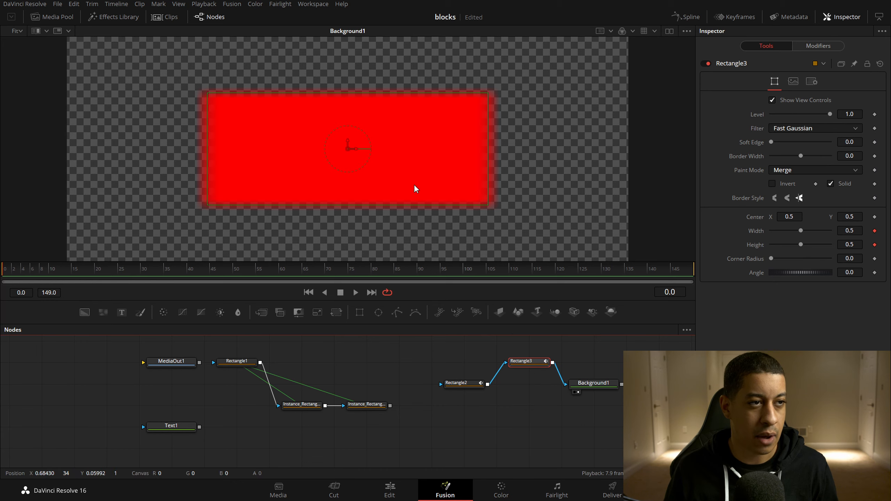
Try moving Rectangle3 to center about 0.736, 0.217 and shrinking Rectangle2 to about 0.226 by 0.236, and delete both rectangles
drag(348, 152, 481, 212)
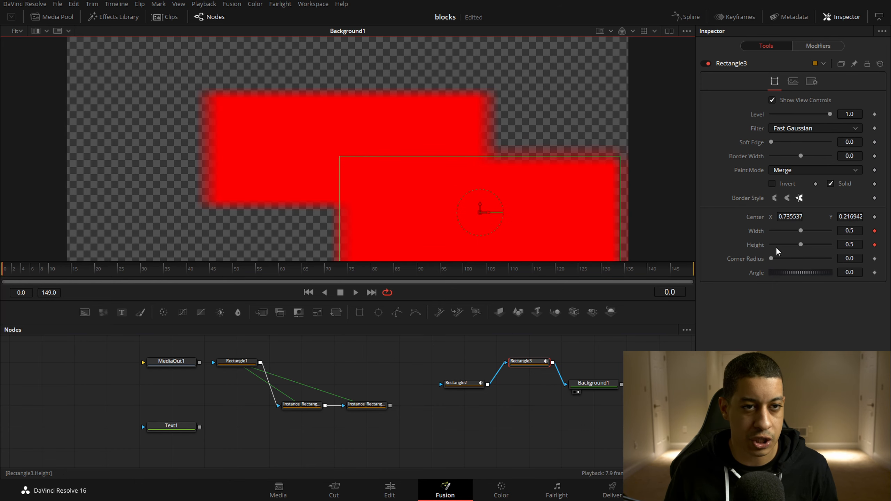
click(459, 382)
drag(400, 99, 412, 155)
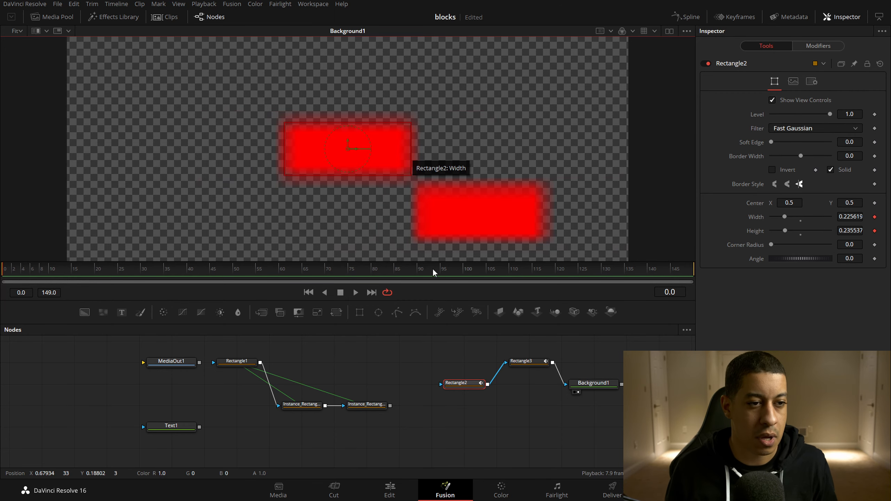
drag(538, 351, 449, 391)
key(Delete)
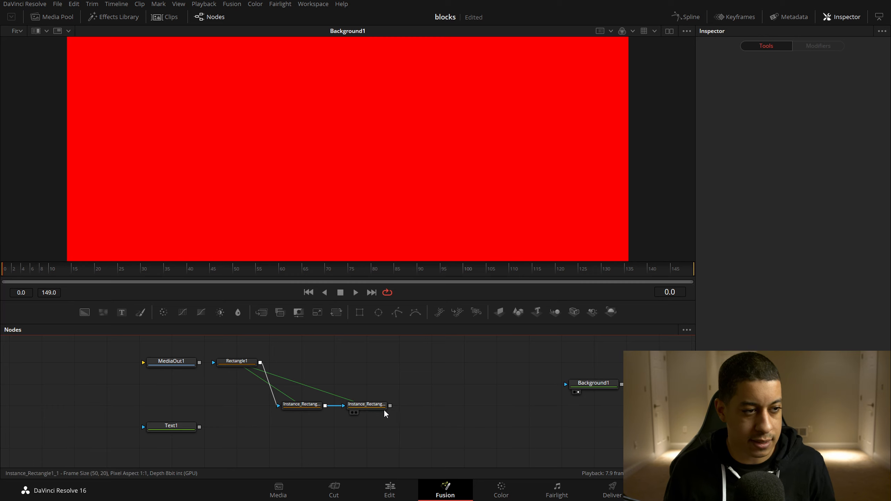
Connect Instance_Rectangle1_1 back to Background1 and line up both instances and Background1 in one row with Rectangle1
drag(390, 405, 565, 384)
mouse_move(401, 378)
mouse_down()
mouse_move(315, 417)
mouse_move(378, 386)
mouse_move(392, 367)
mouse_up()
drag(579, 383, 303, 365)
Examine the three masked blocks, and display Text1 in the viewer to see its full canvas and text
drag(572, 63, 575, 151)
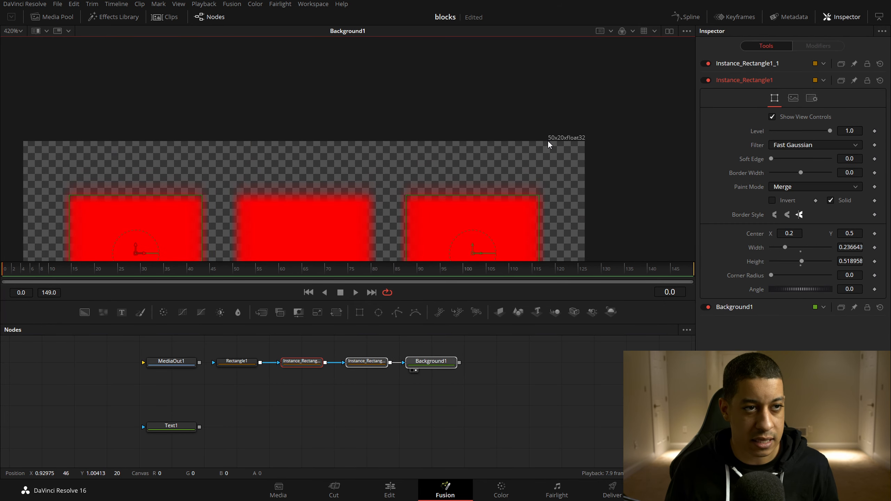
drag(545, 161, 604, 76)
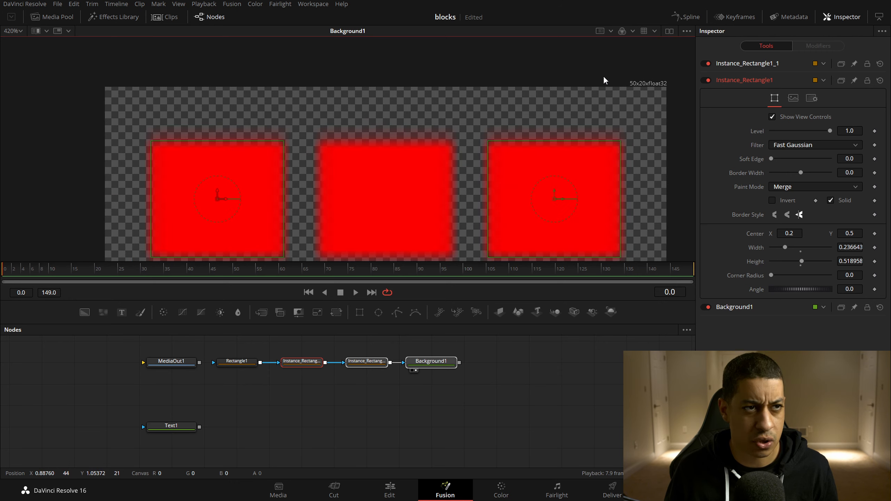
drag(608, 106, 604, 92)
drag(184, 428, 337, 149)
scroll(491, 142, down, 12)
drag(497, 119, 479, 149)
scroll(479, 145, up, 4)
scroll(479, 141, down, 1)
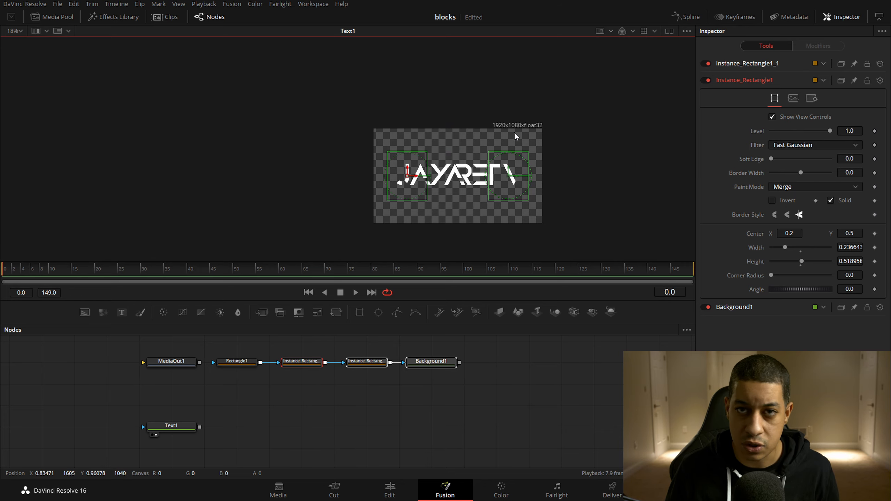
Move MediaOut1 to the far right of the node graph and shift the rectangle and Background1 chain left, above Text1
drag(168, 362, 625, 372)
click(489, 400)
drag(490, 402, 210, 357)
drag(431, 363, 236, 364)
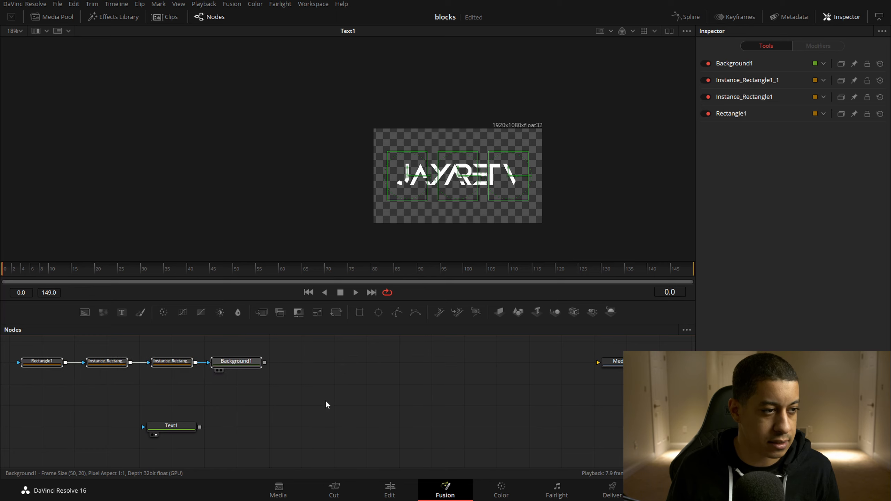
Display Background1 in the viewer and change its solid color from red to white
key(2)
scroll(471, 188, up, 7)
drag(362, 139, 385, 179)
click(236, 362)
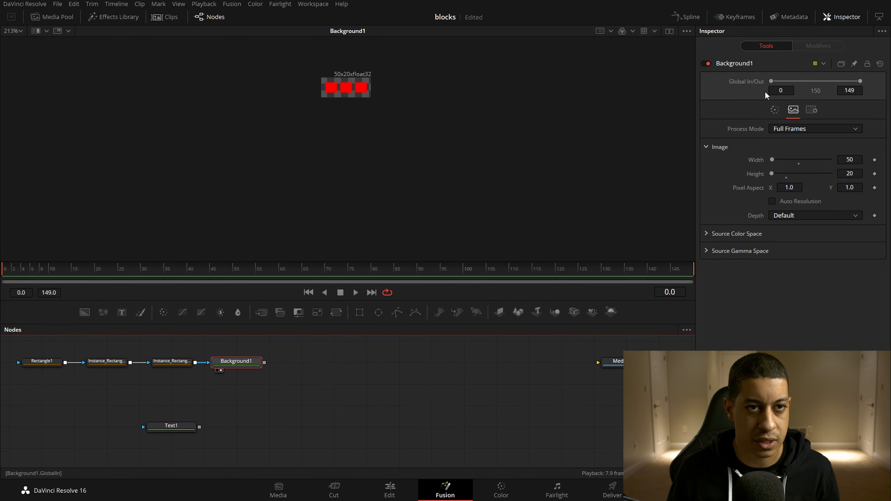
click(774, 109)
drag(799, 184, 761, 158)
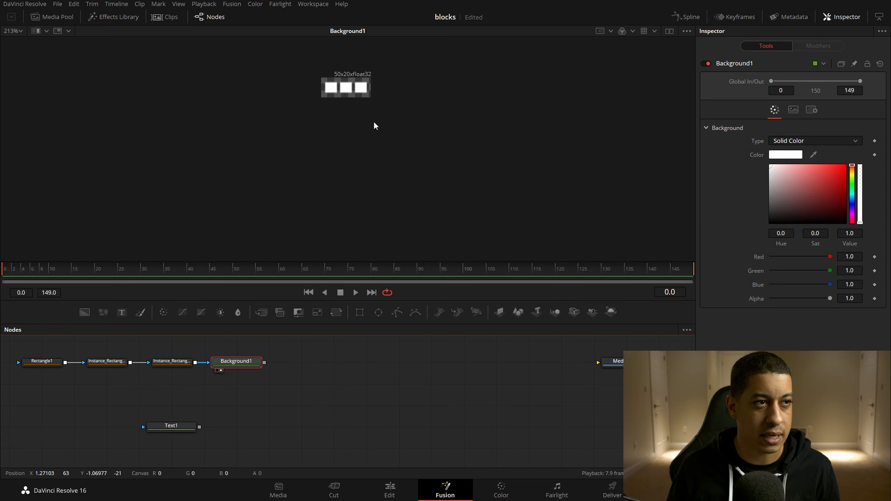
Add a second Background node directly below Background1 in the node graph
drag(278, 394, 307, 393)
drag(84, 313, 264, 400)
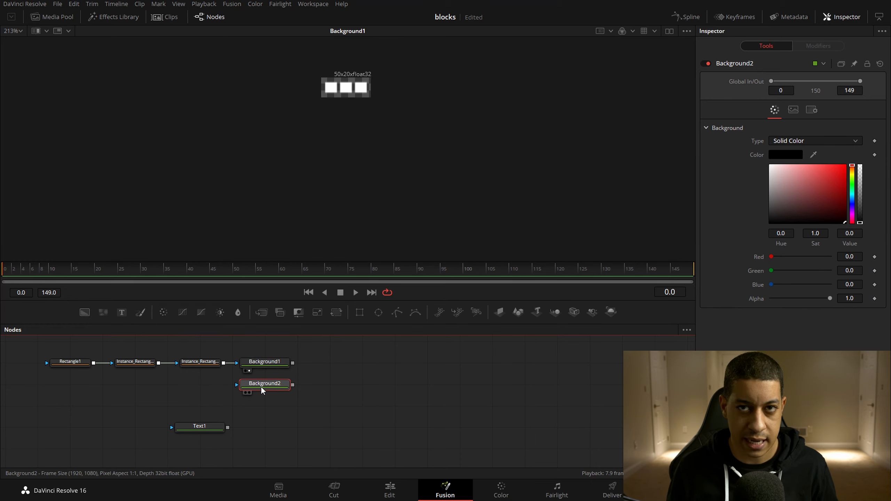
Rename the second Background node as Blank
key(F2)
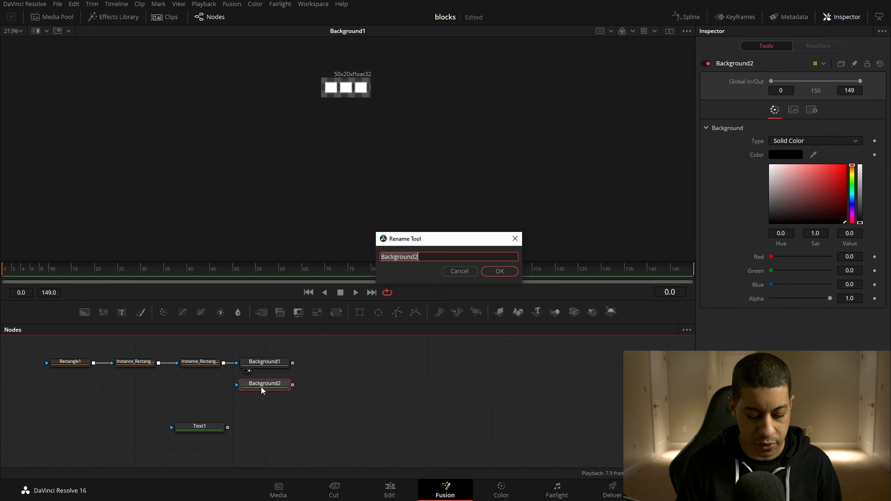
text(Bln)
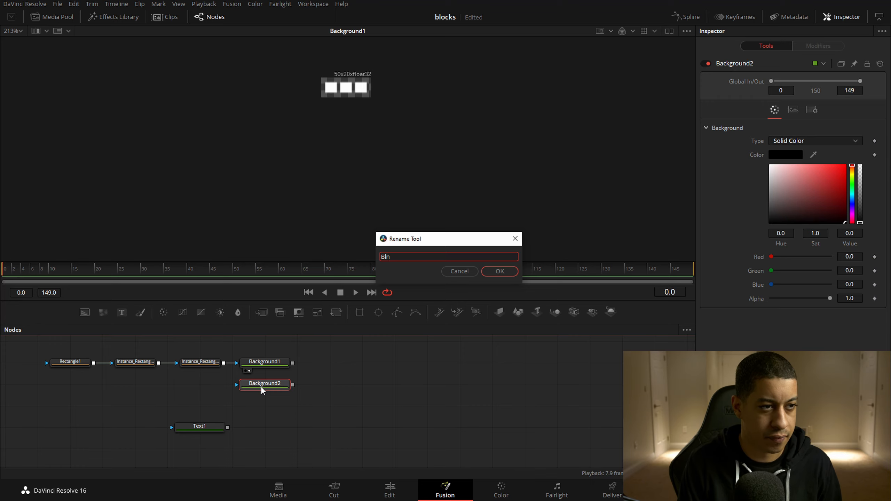
text(nk)
key(Return)
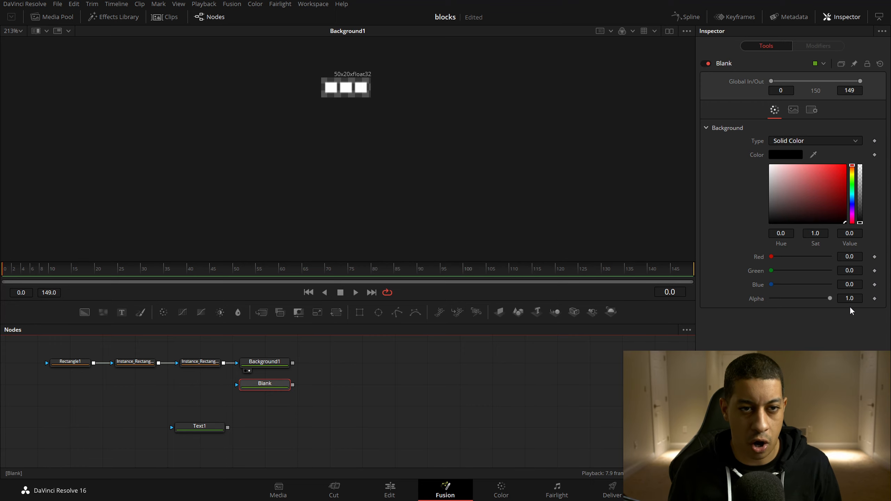
Set Blank's alpha to 0 and display Blank in the viewer to examine its full transparent canvas
drag(832, 302, 603, 319)
drag(277, 384, 341, 154)
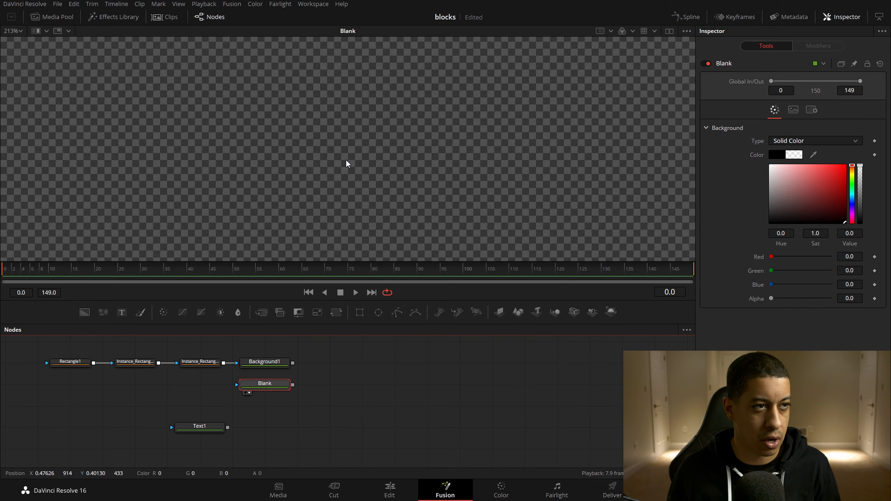
scroll(449, 165, down, 3)
scroll(449, 164, up, 3)
scroll(450, 164, down, 5)
scroll(449, 165, up, 5)
scroll(449, 168, down, 6)
scroll(450, 167, up, 1)
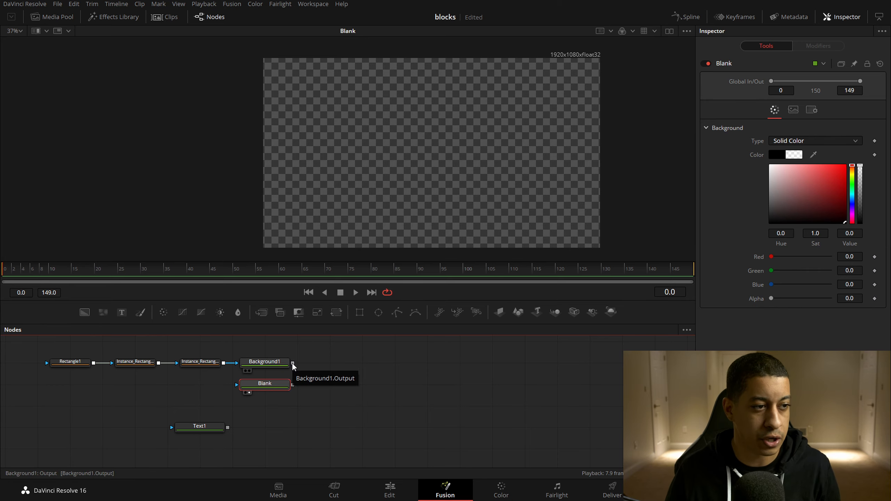
drag(293, 363, 294, 388)
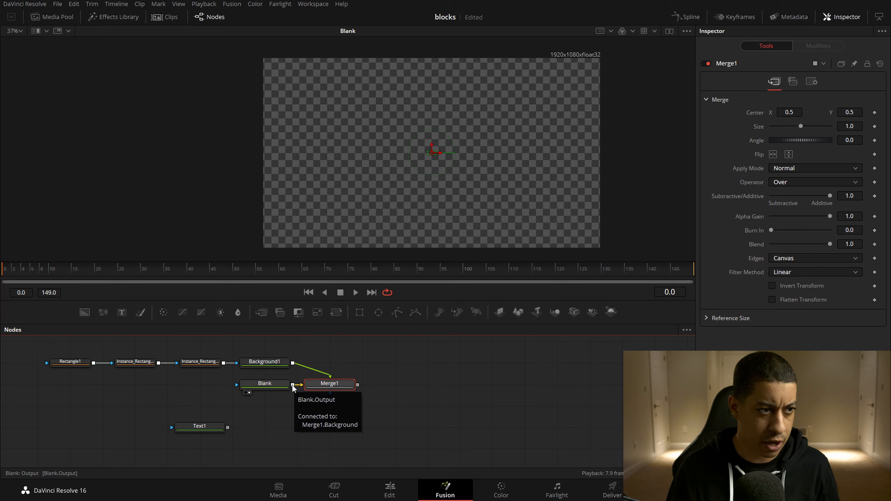
drag(261, 312, 459, 389)
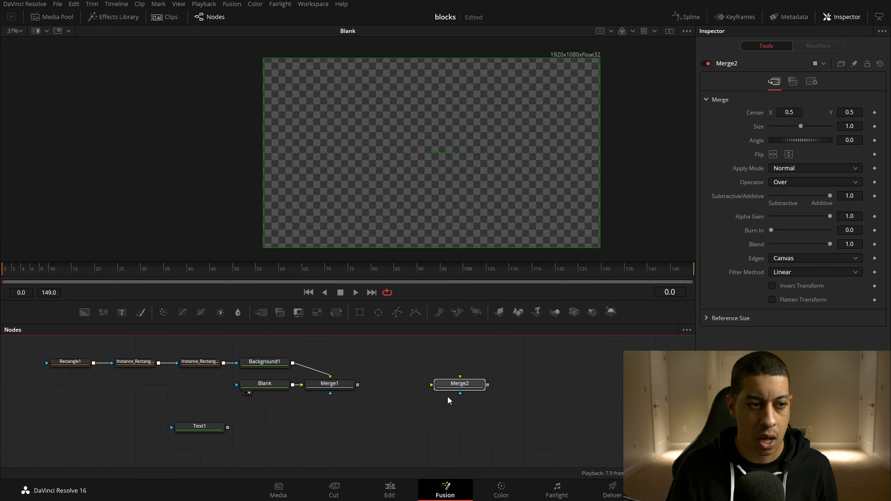
key(Delete)
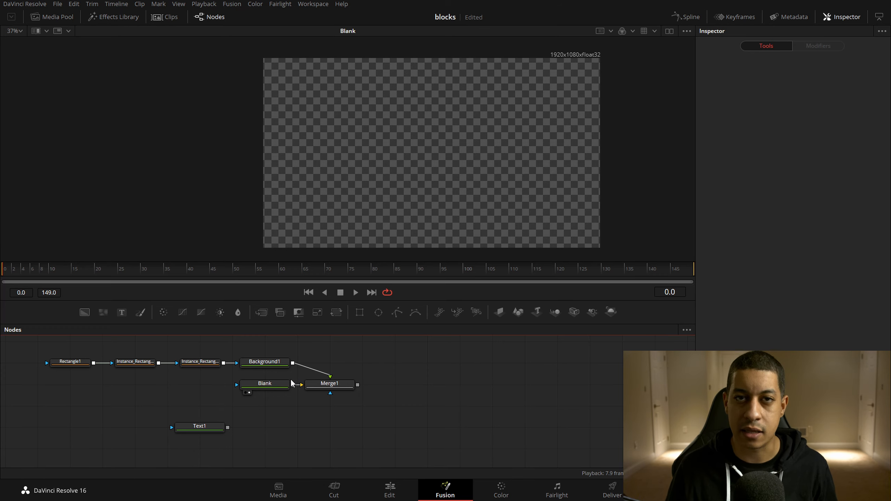
click(339, 384)
key(Delete)
drag(261, 312, 329, 384)
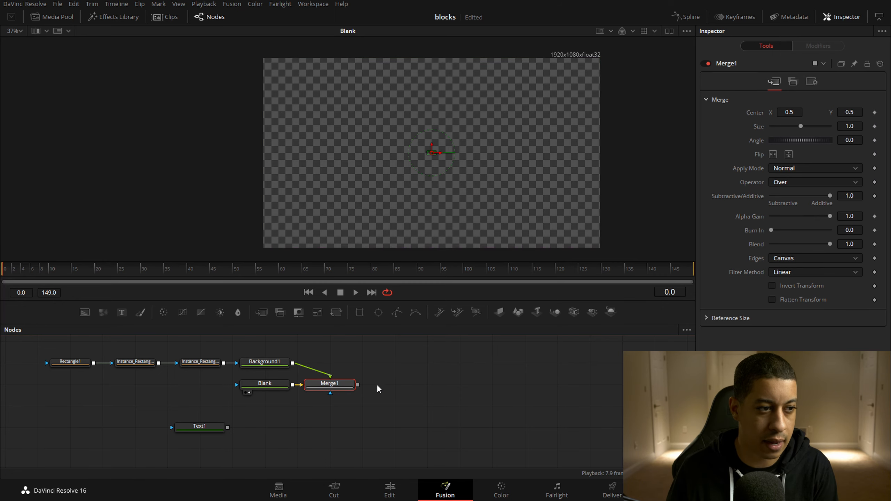
key(Delete)
Merge Background1 as the foreground over Blank, and display the new Merge node in the viewer
drag(293, 362, 294, 385)
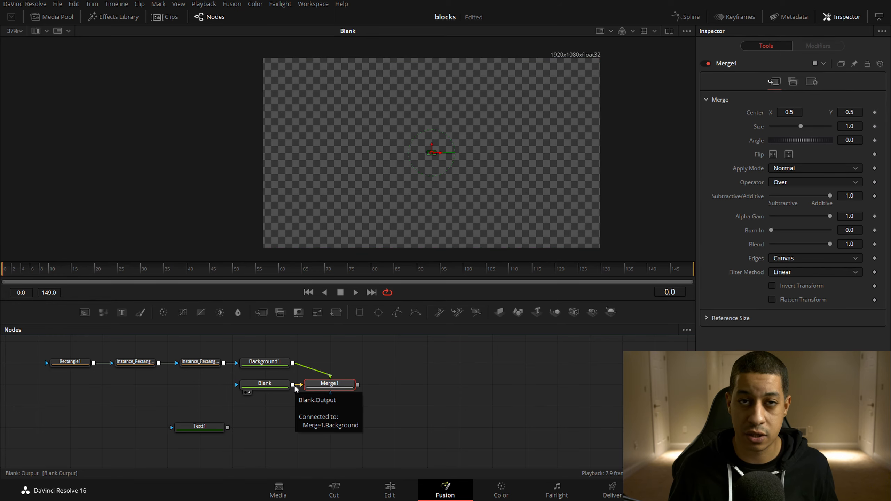
click(407, 416)
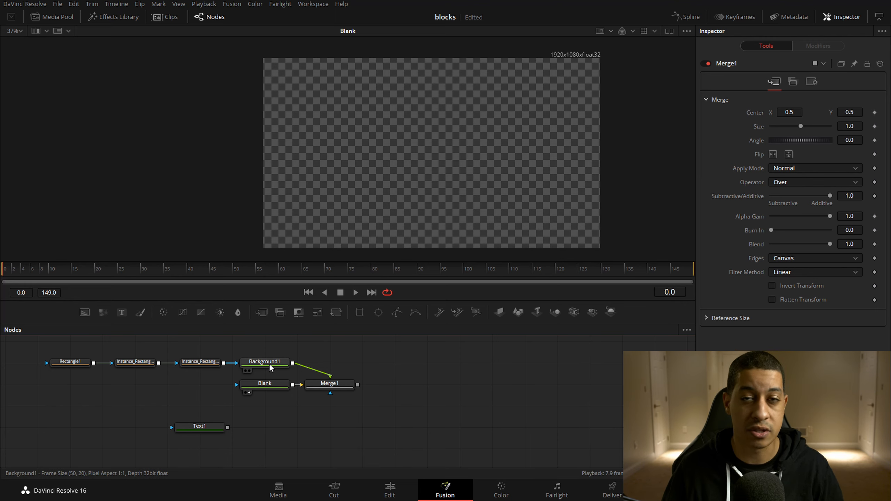
mouse_move(270, 366)
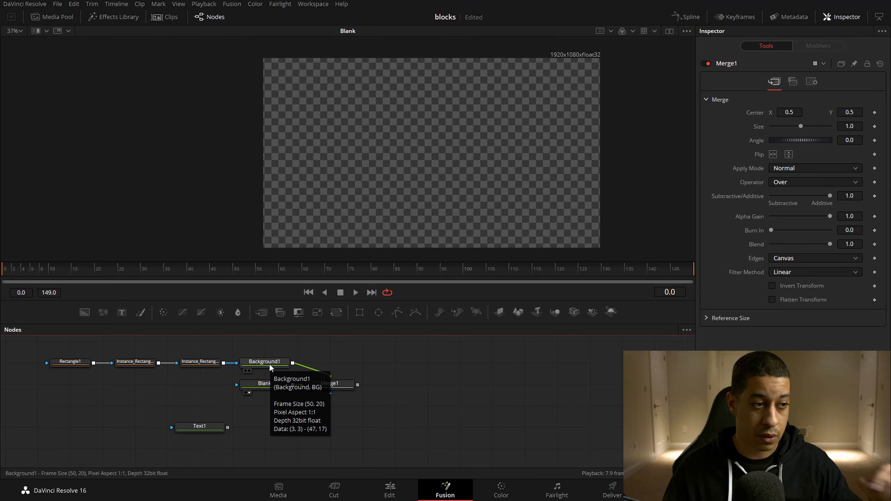
click(270, 367)
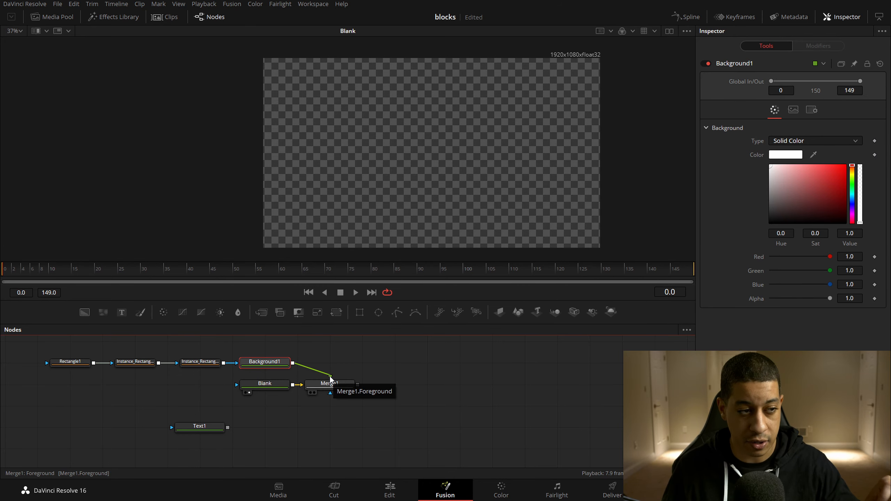
click(329, 386)
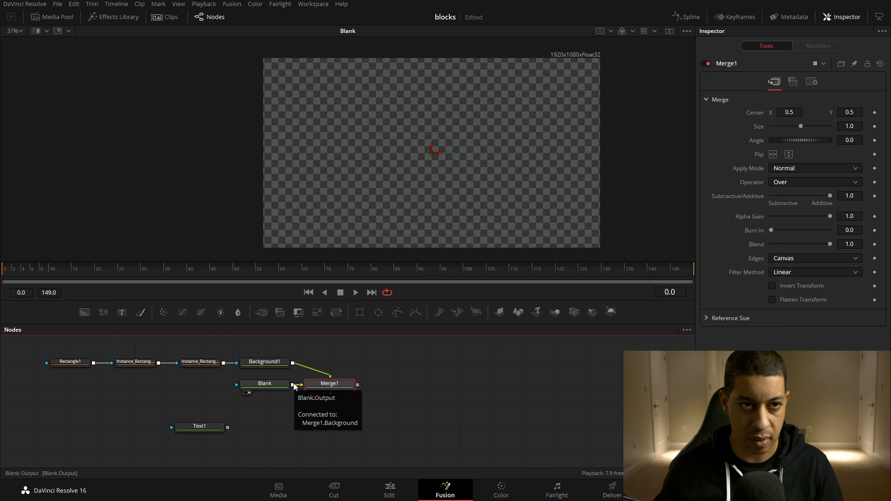
key(2)
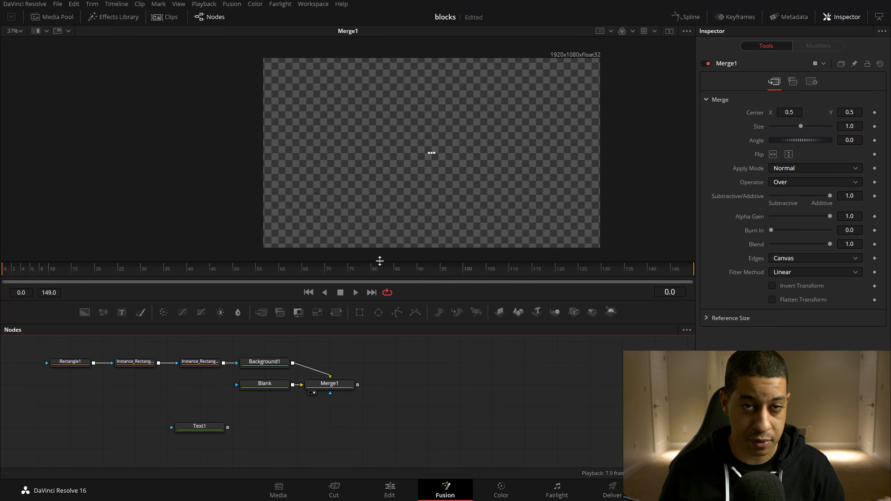
Set Merge1's Edges option to Mirror so the three-block tile repeats across the canvas
click(343, 389)
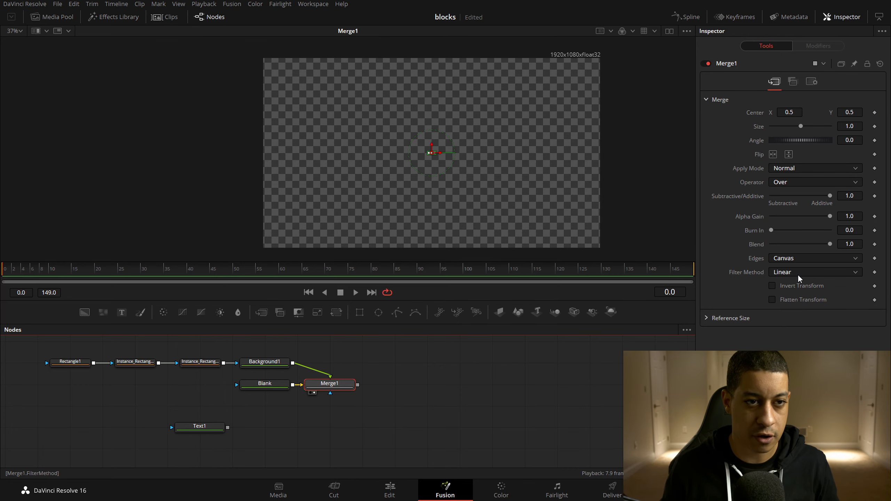
click(786, 259)
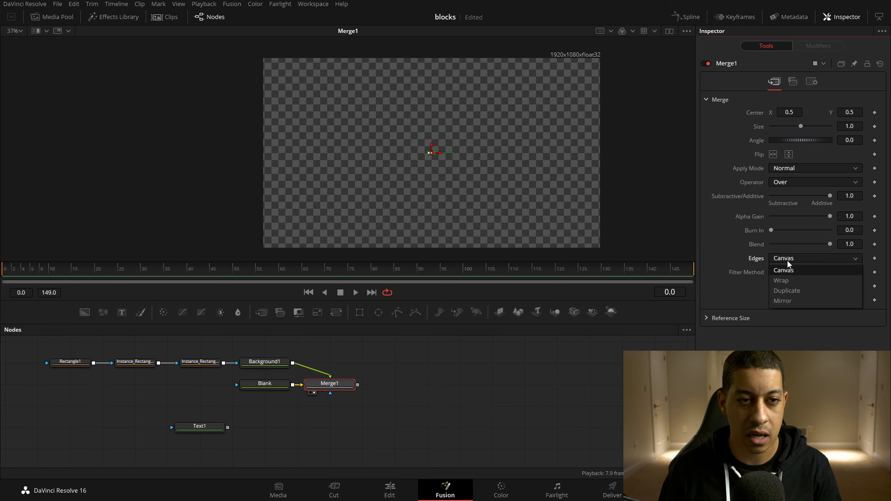
click(793, 300)
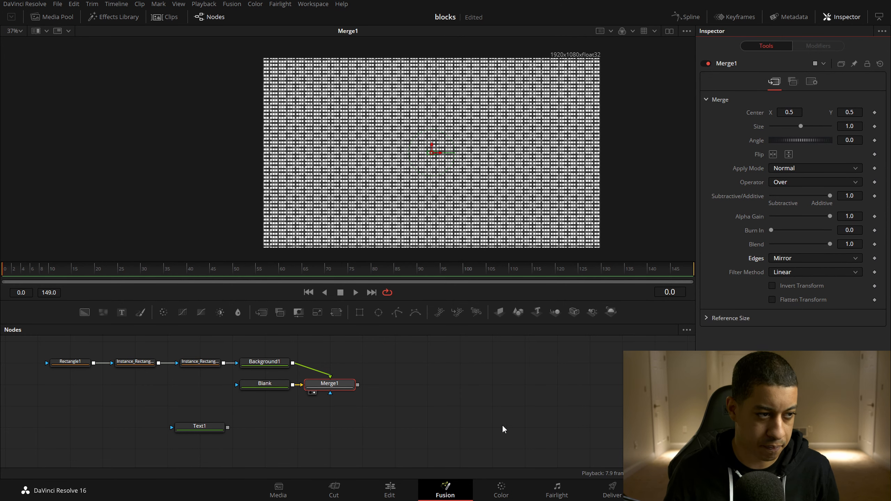
Move Blank to the far side of Merge1 in the node graph, and display Text1 in the viewer
drag(390, 412, 393, 407)
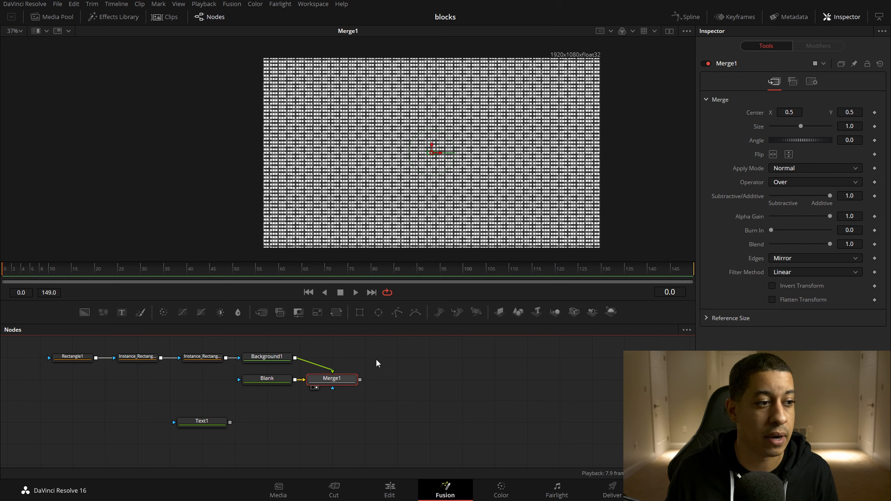
drag(219, 425, 252, 426)
click(250, 426)
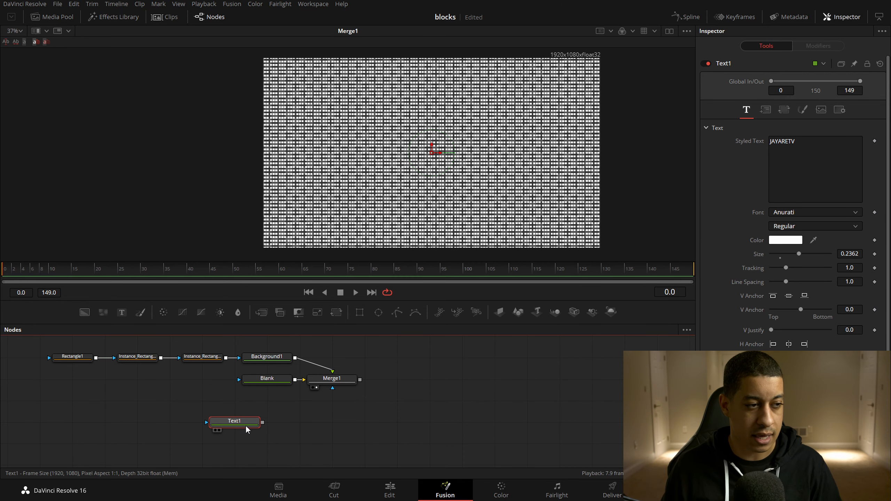
drag(267, 379, 461, 379)
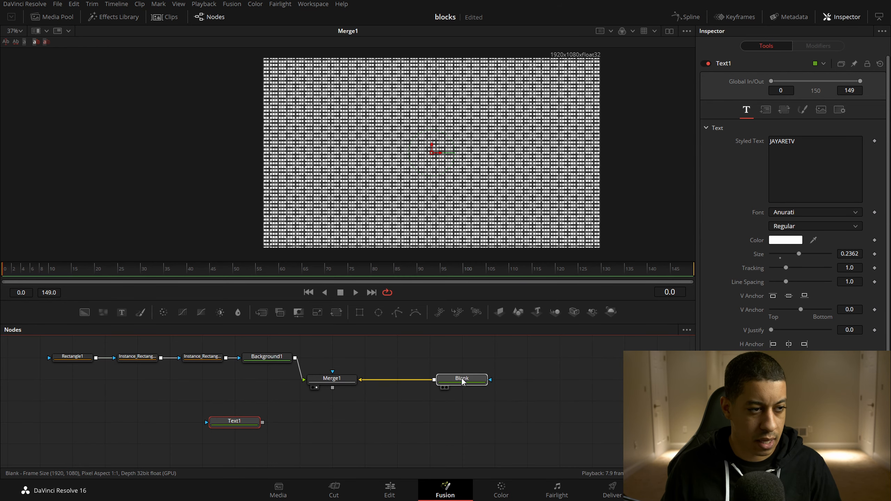
click(234, 427)
key(1)
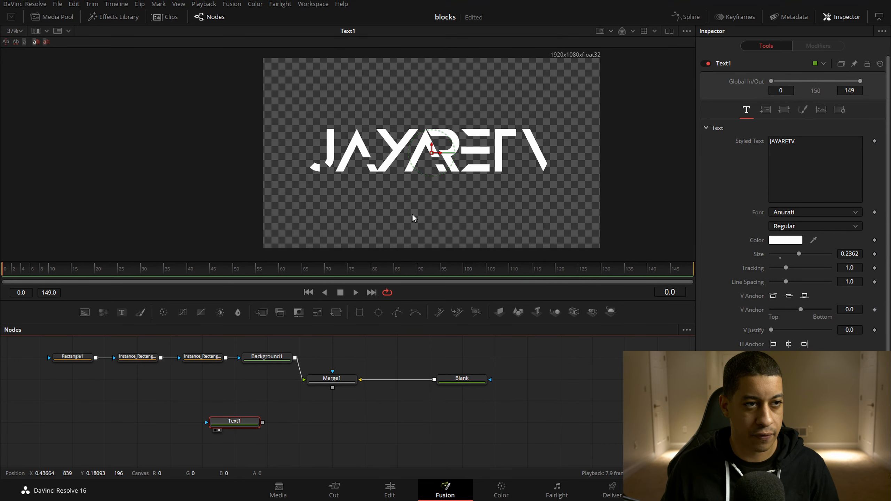
Connect Text1 as Merge1's effect mask, and compare the masked blocks with the plain text in the viewer
drag(235, 426, 332, 372)
click(344, 380)
key(1)
scroll(425, 98, up, 6)
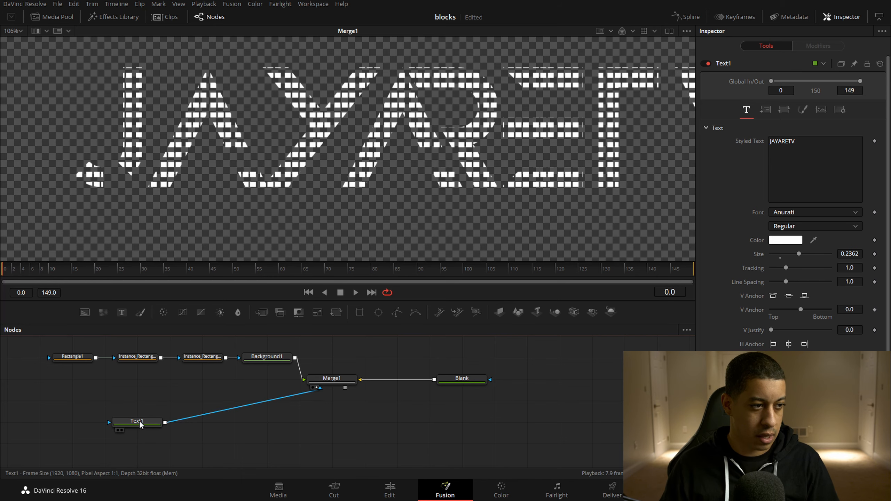
drag(139, 423, 399, 162)
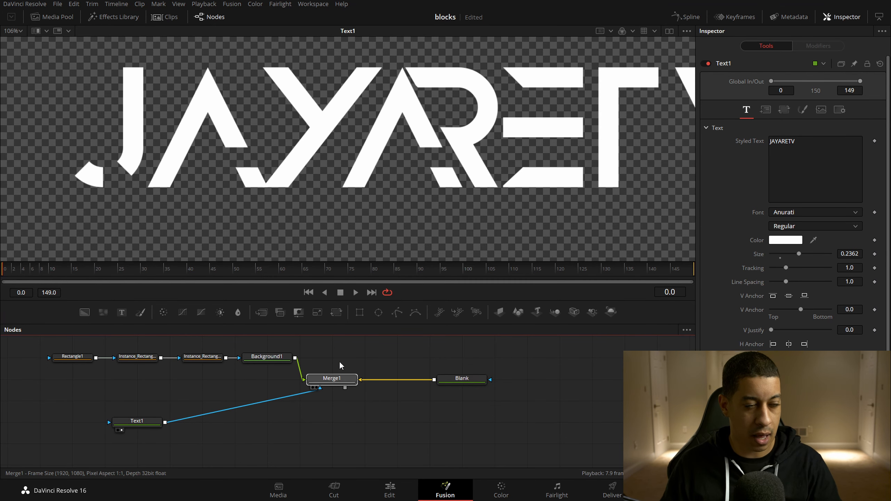
drag(335, 378, 394, 200)
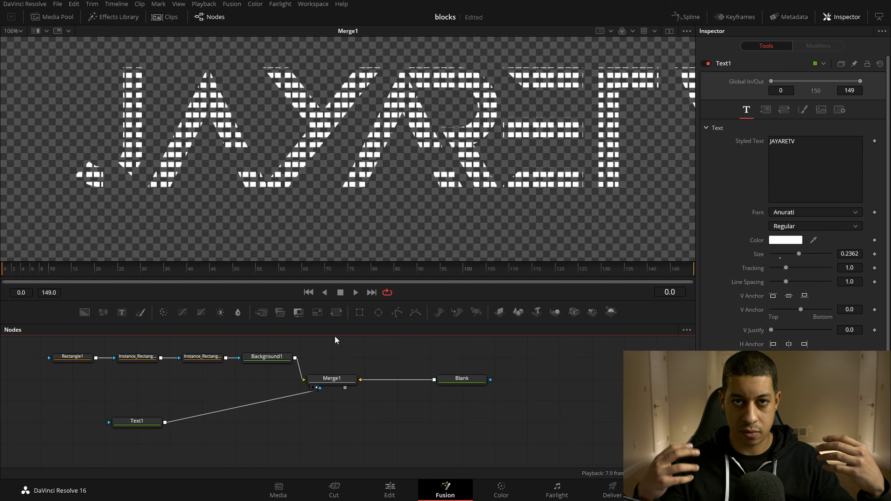
Shift Text1 farther from Merge1 and insert a Mosaic Blur node between them
click(152, 424)
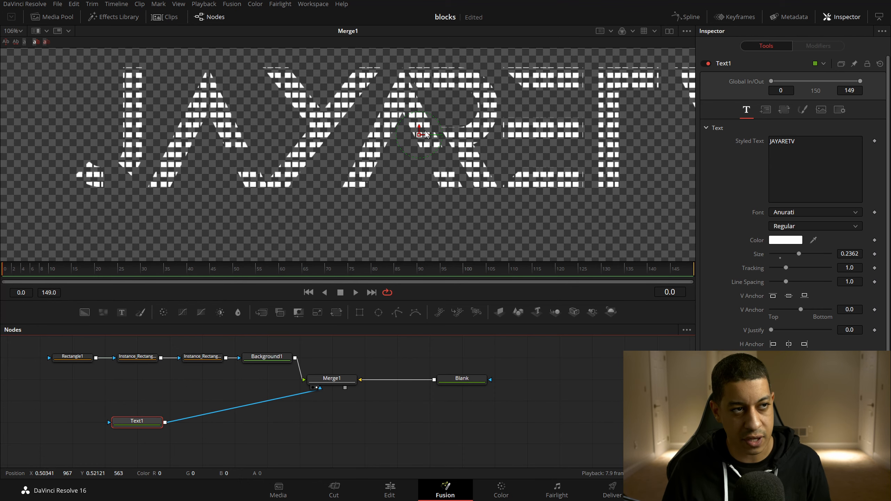
scroll(210, 423, down, 4)
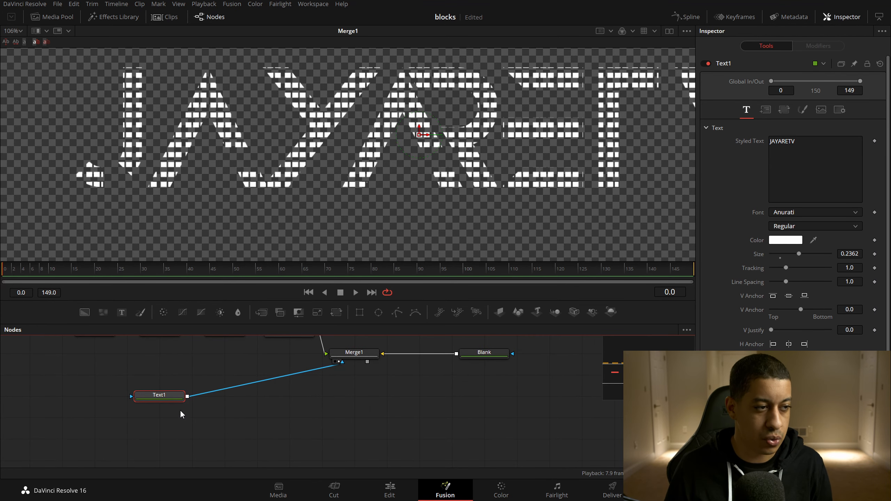
drag(153, 396, 87, 399)
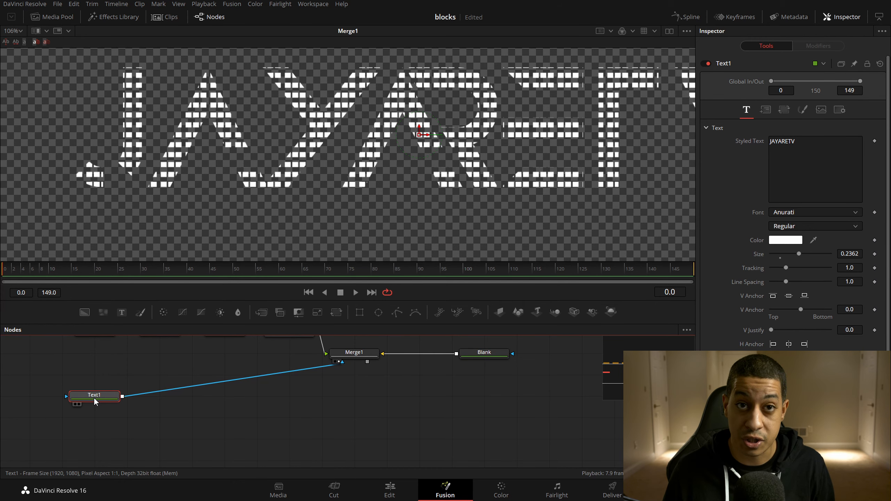
key(shift+space)
text(blur)
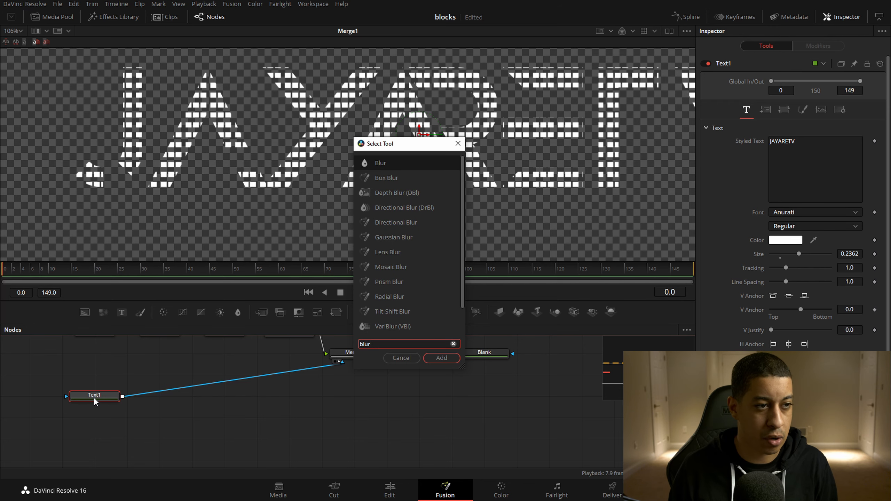
key(Down)
key(Down)
key(Down)
key(Down)
key(Down)
key(Down)
key(Down)
key(Return)
drag(163, 398, 296, 135)
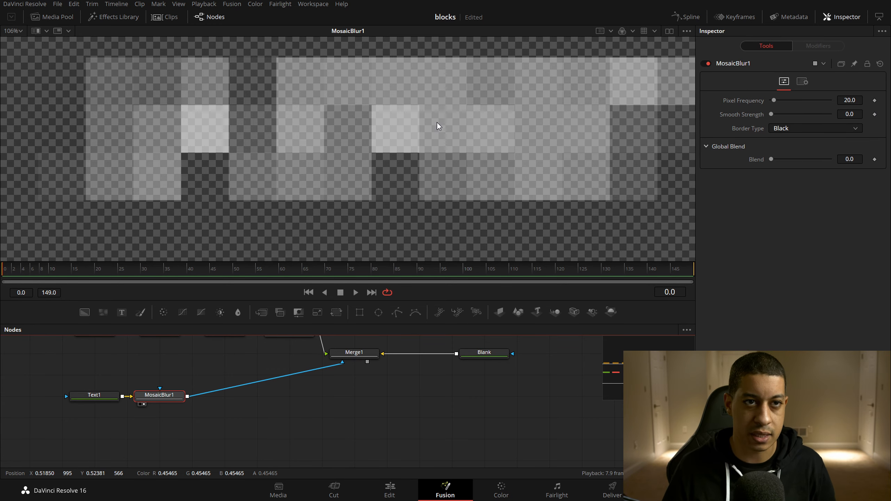
drag(514, 141, 479, 164)
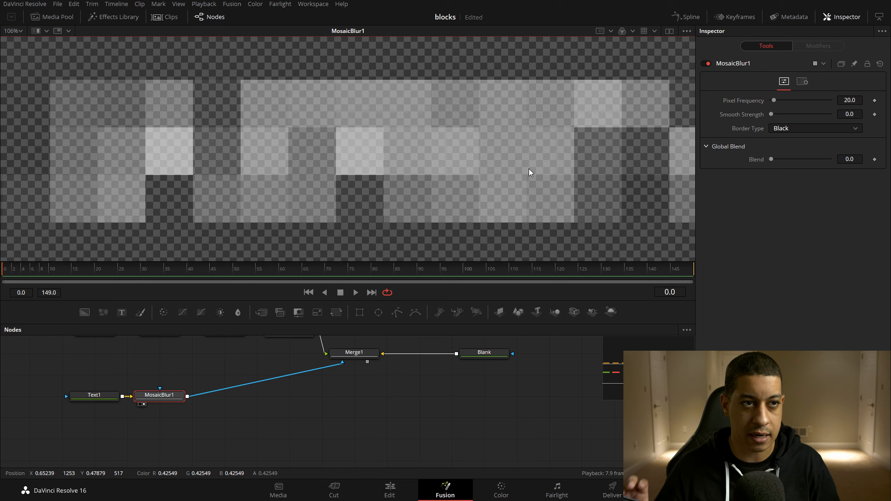
drag(775, 100, 790, 103)
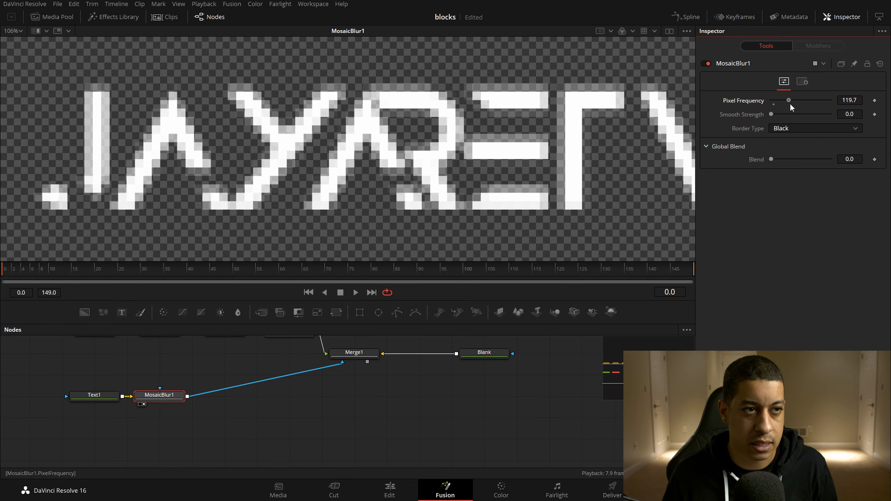
click(851, 101)
text(130)
key(Tab)
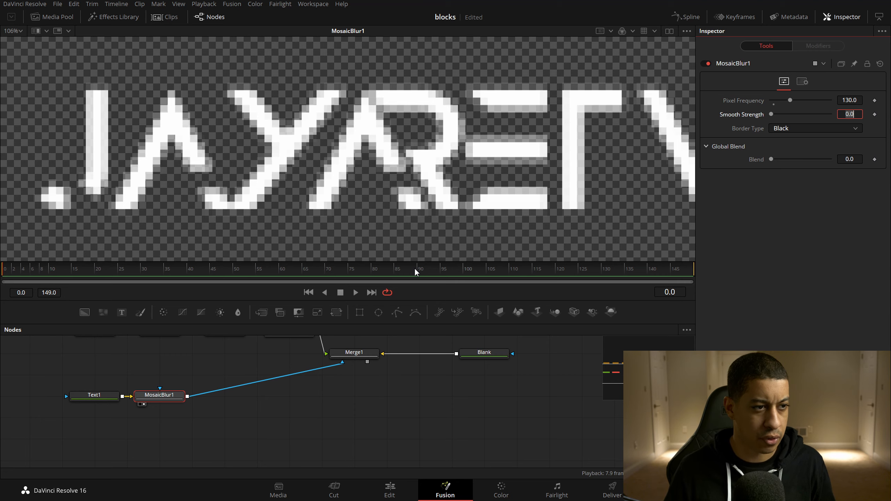
click(336, 361)
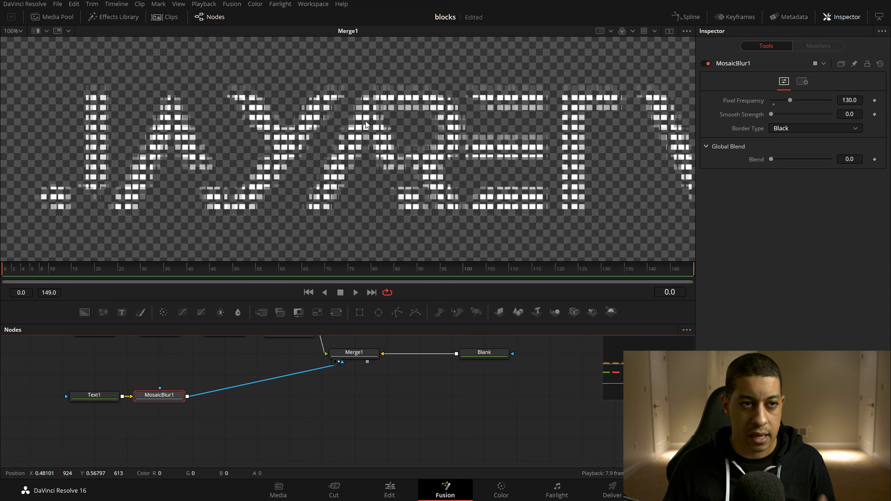
click(416, 427)
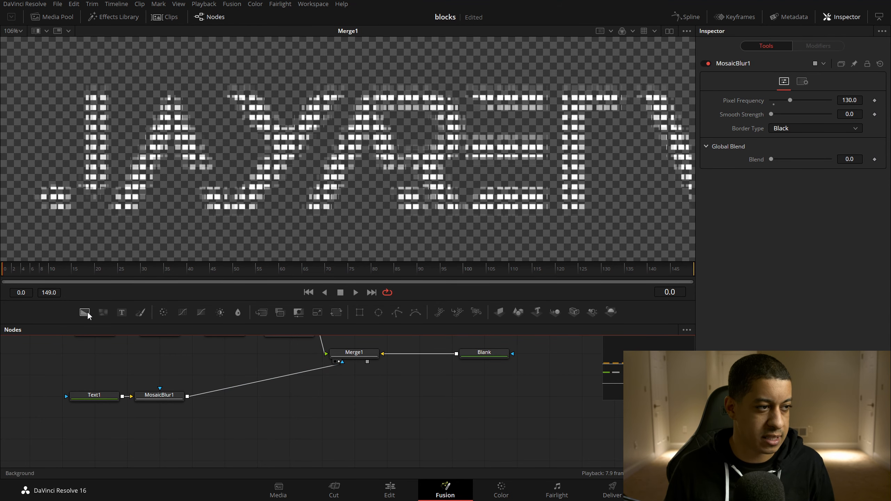
Add a black Background node, composite Merge1 over it with a new merge, and display the result up close
drag(86, 312, 299, 407)
drag(367, 362, 317, 396)
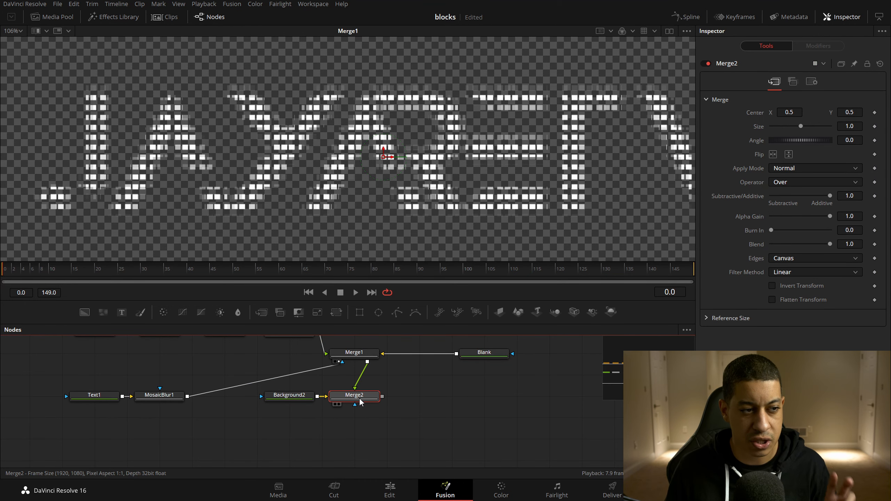
key(1)
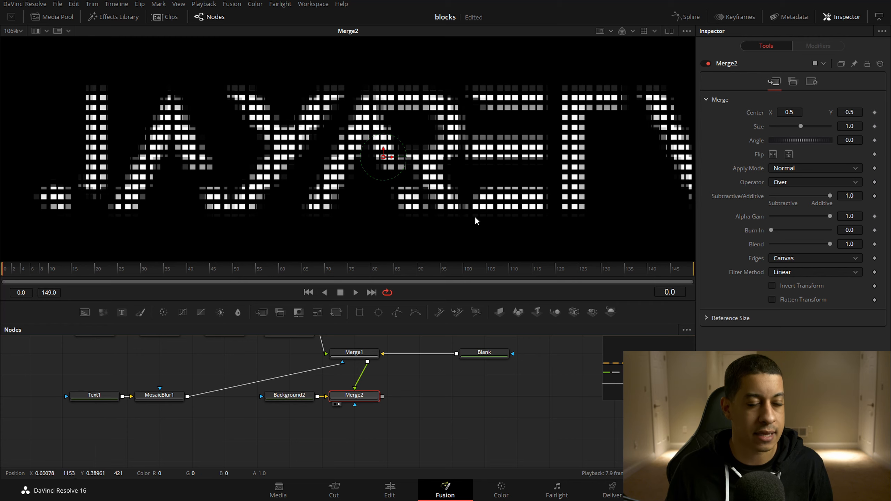
scroll(476, 217, up, 2)
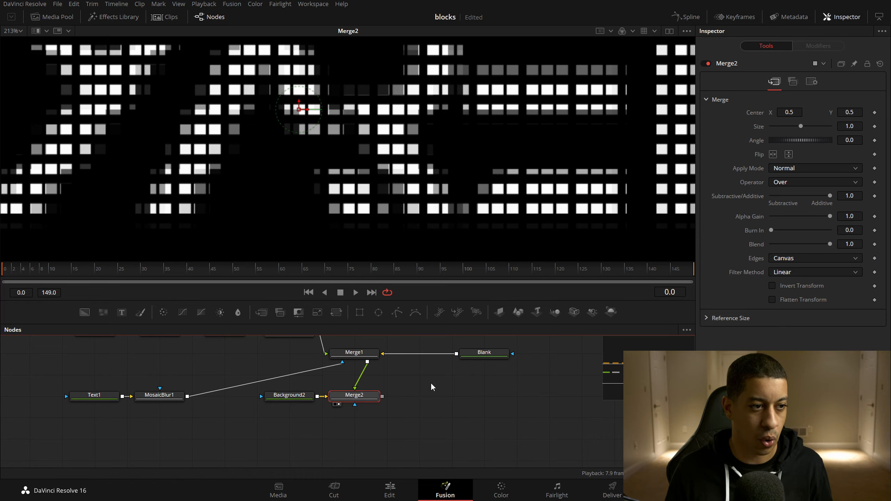
click(393, 394)
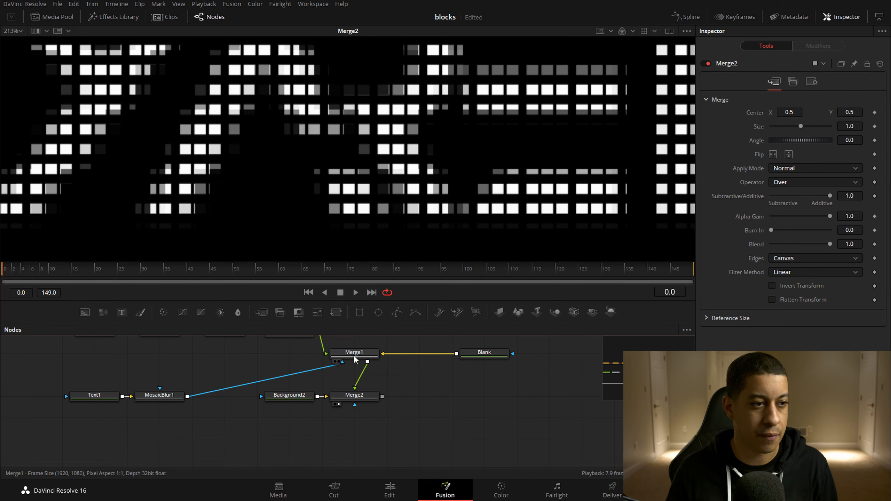
Set both the Low and High limits of Merge1's alpha mask to 0.01
scroll(345, 369, up, 1)
click(363, 353)
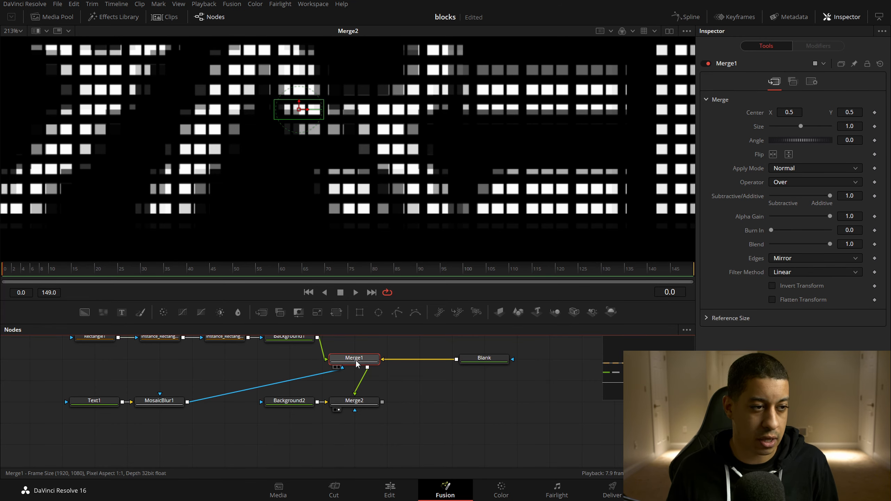
click(794, 82)
click(810, 87)
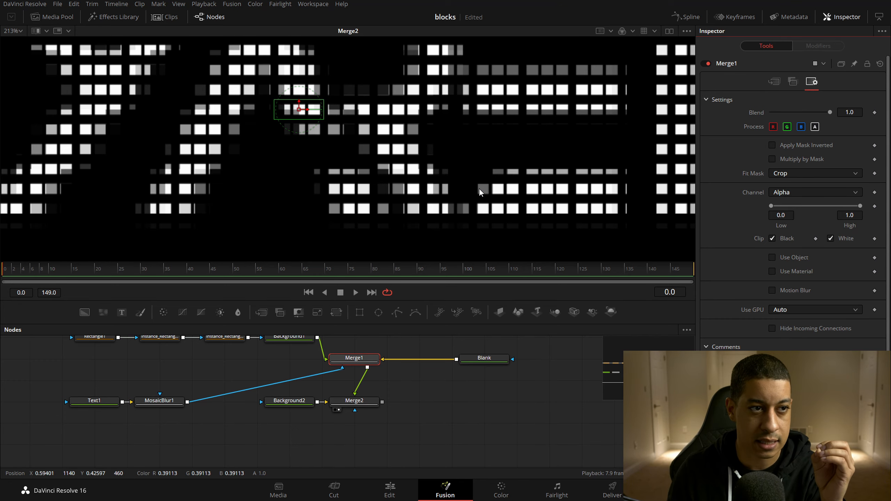
click(788, 218)
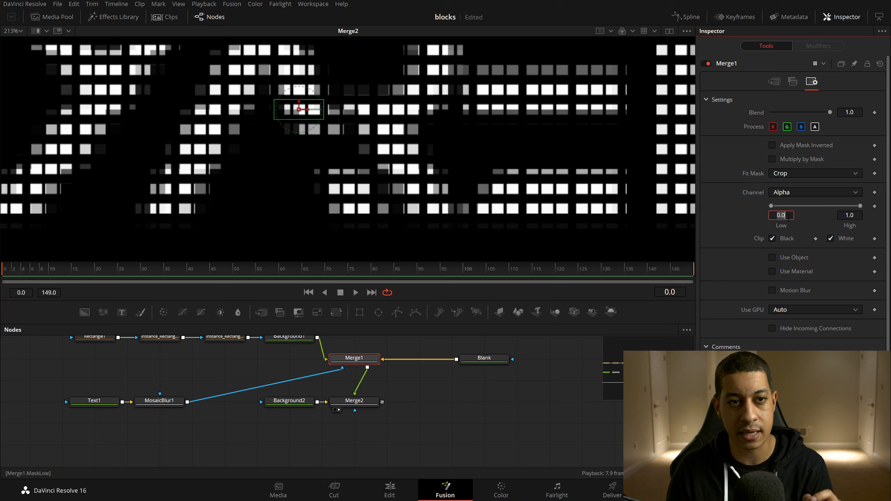
text(.01)
key(Tab)
text(.0)
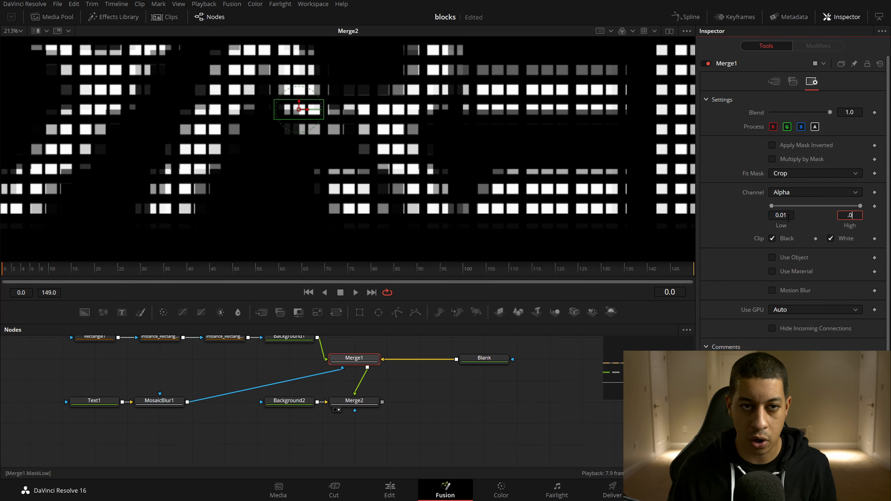
text(1)
key(Return)
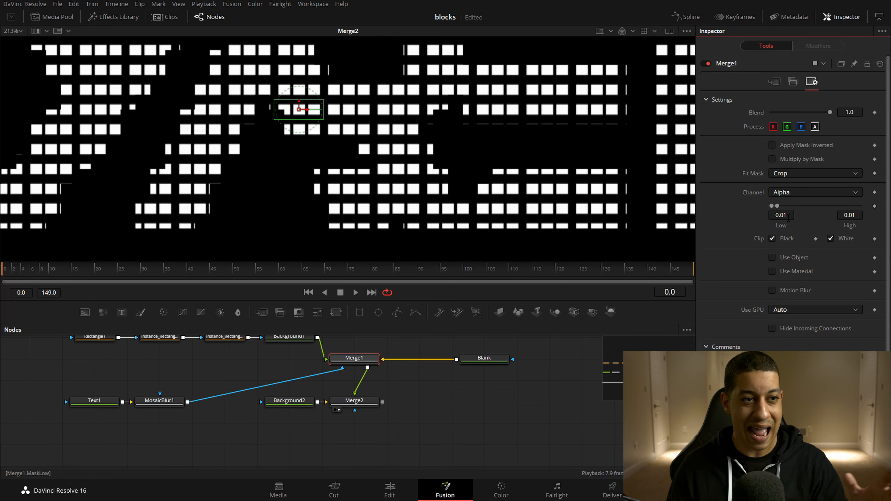
Add a second mirrored merge masked directly by Text1, and compare it with the mosaic-masked Merge1 in side-by-side viewers
scroll(318, 180, up, 1)
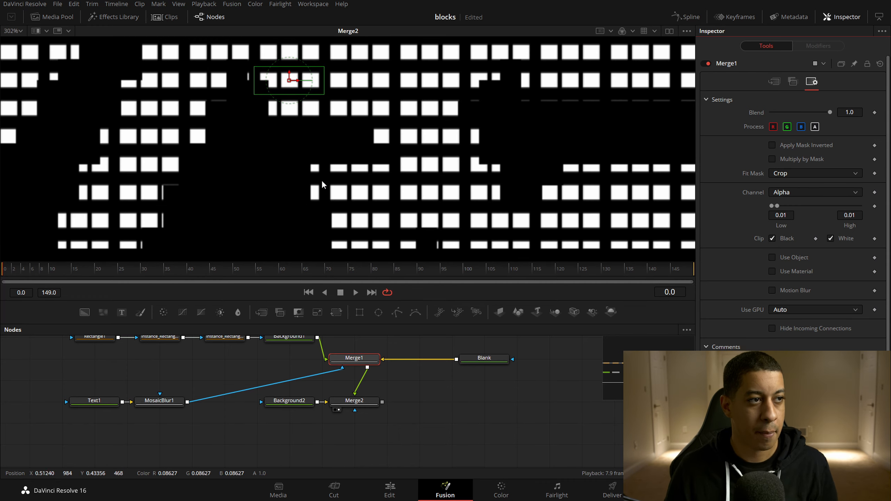
scroll(319, 179, down, 7)
scroll(319, 178, up, 4)
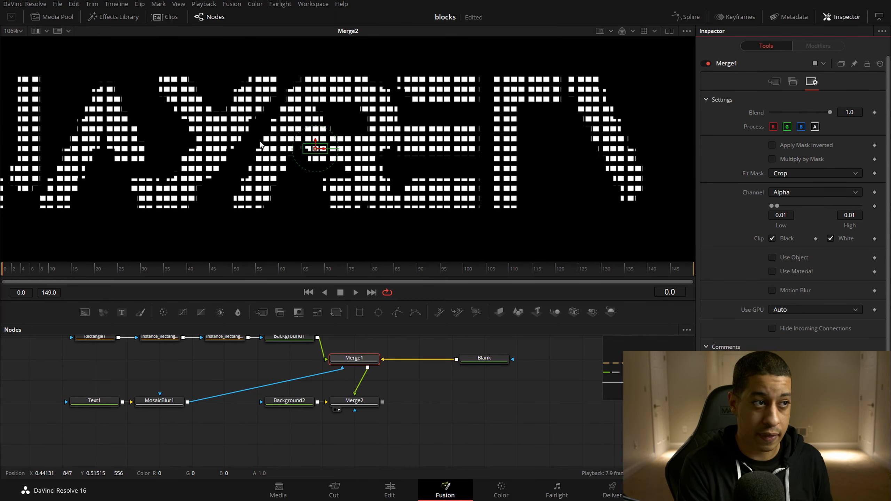
drag(260, 141, 359, 175)
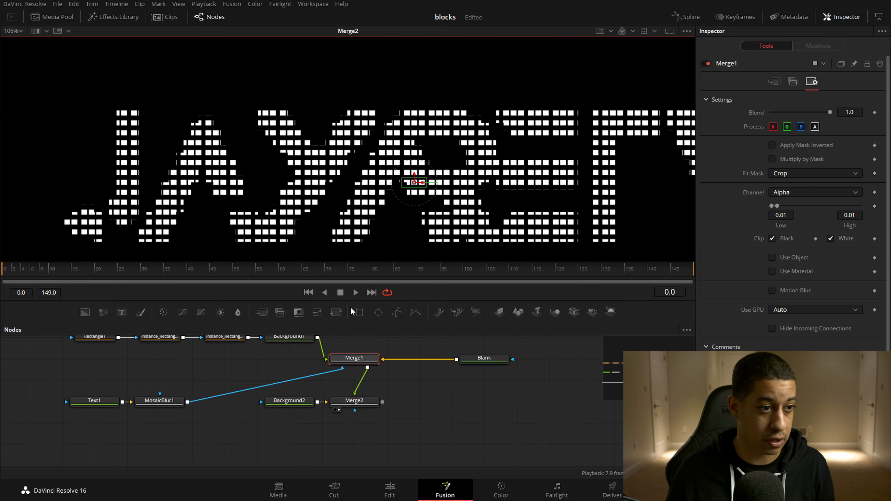
drag(377, 339, 384, 365)
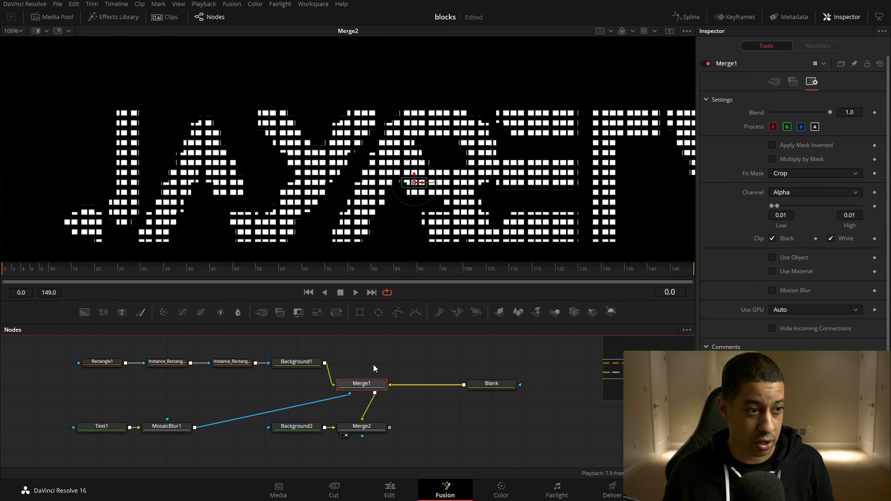
drag(385, 416, 377, 399)
drag(382, 352, 397, 367)
drag(262, 312, 386, 362)
key(1)
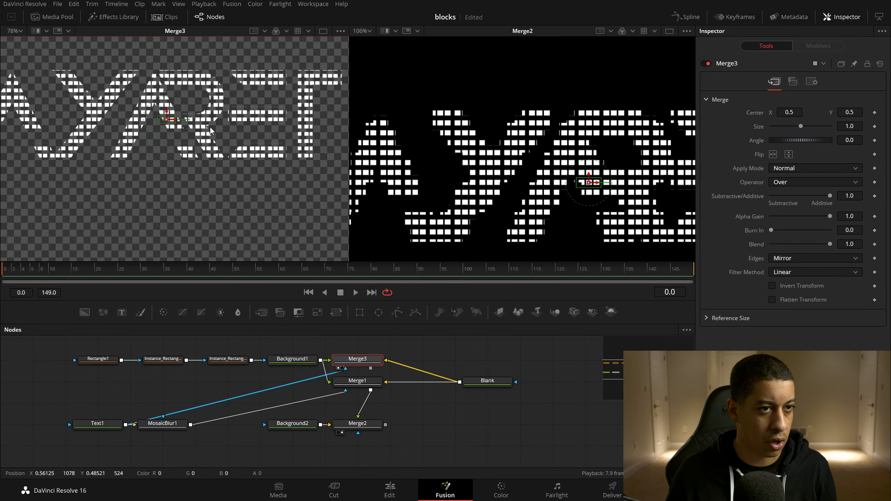
scroll(232, 184, up, 2)
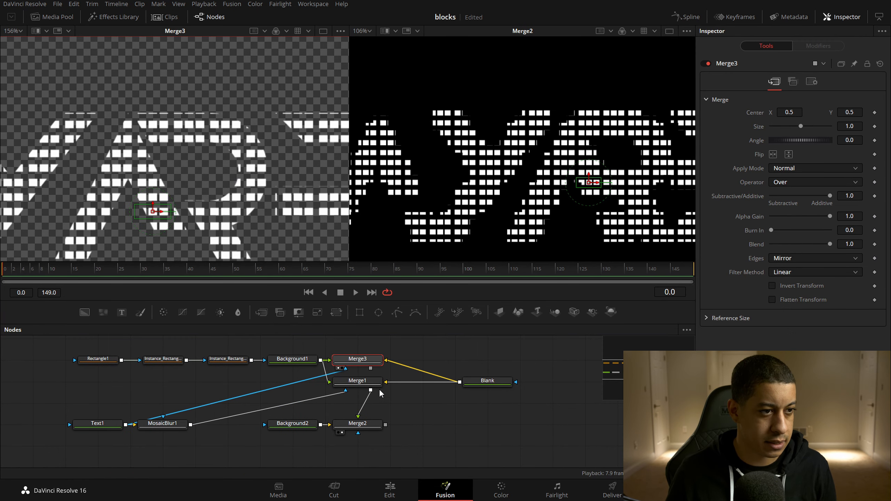
key(2)
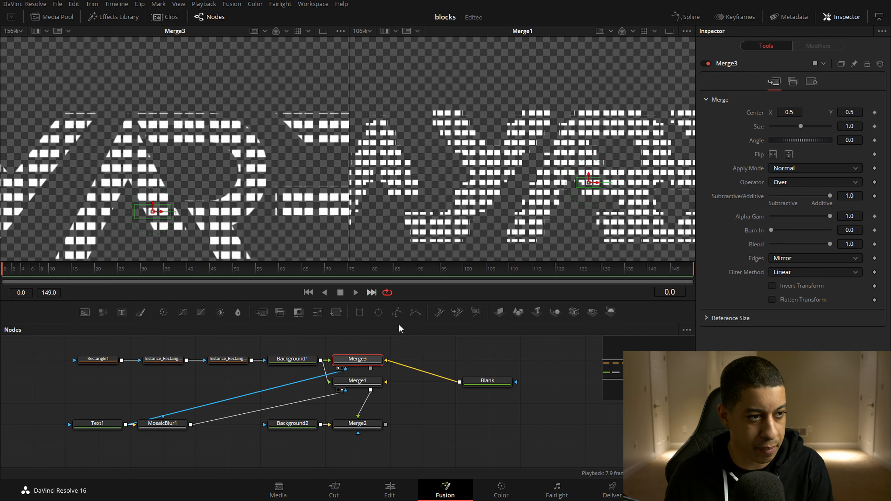
Remove Merge3, Merge2 and Background2, and save the project with Merge1 shown in a single viewer
click(380, 356)
key(Delete)
drag(403, 442, 278, 419)
key(Delete)
click(668, 31)
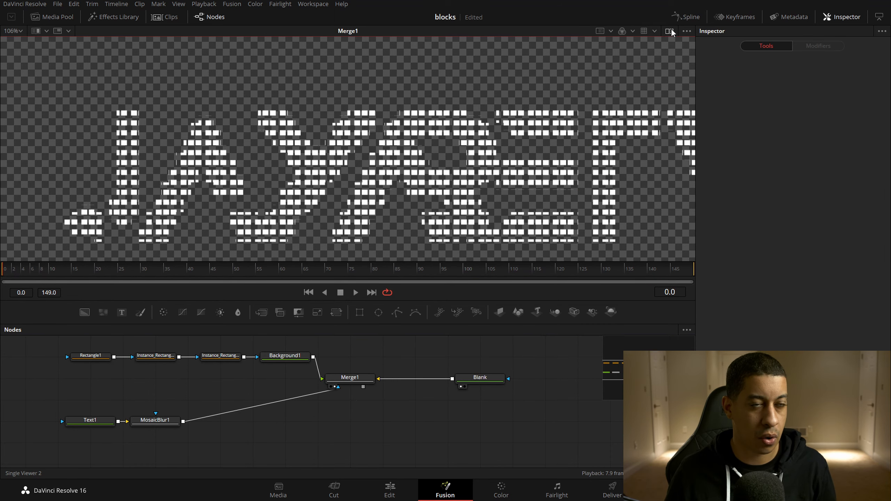
key(ctrl+s)
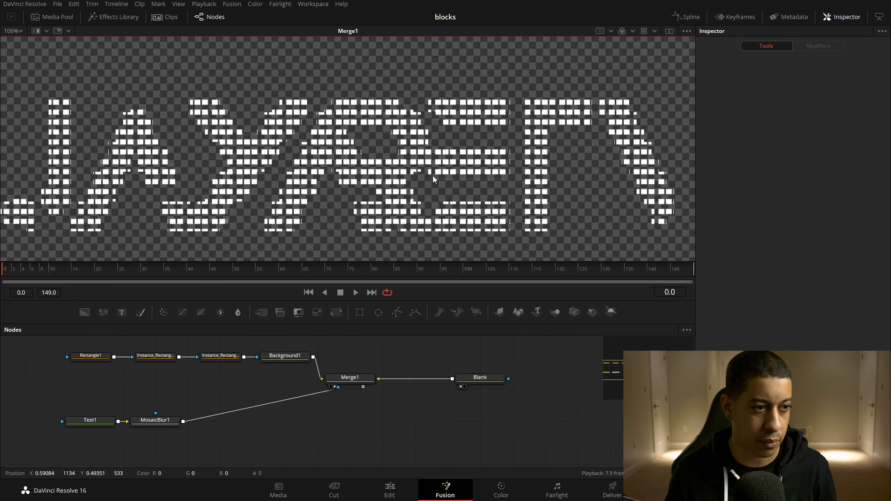
Add a Background node below MosaicBlur1 and color it blue with hue 0.6, saturation 0.928 and value 0.906, displaying it in the viewer
drag(321, 434, 327, 411)
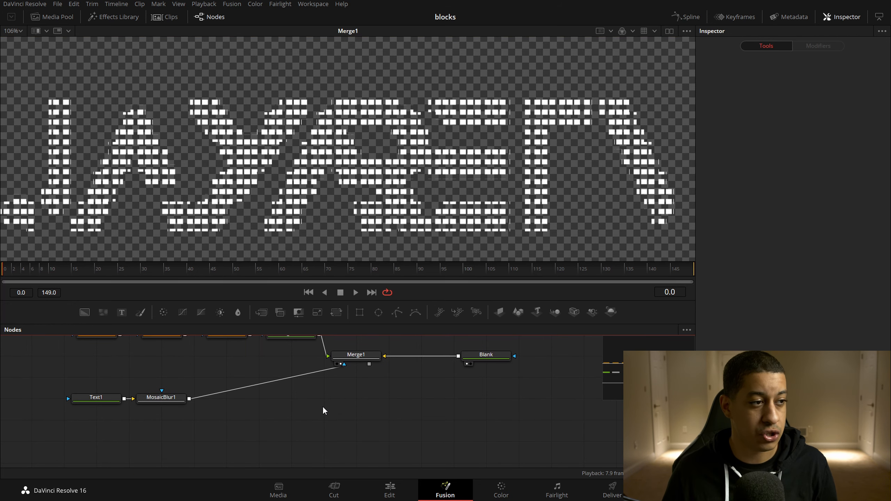
drag(84, 312, 168, 441)
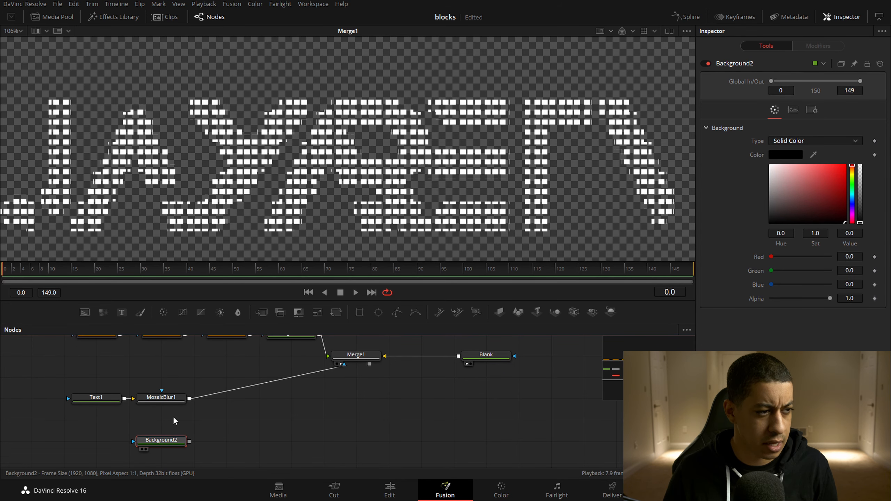
key(1)
click(851, 199)
click(841, 170)
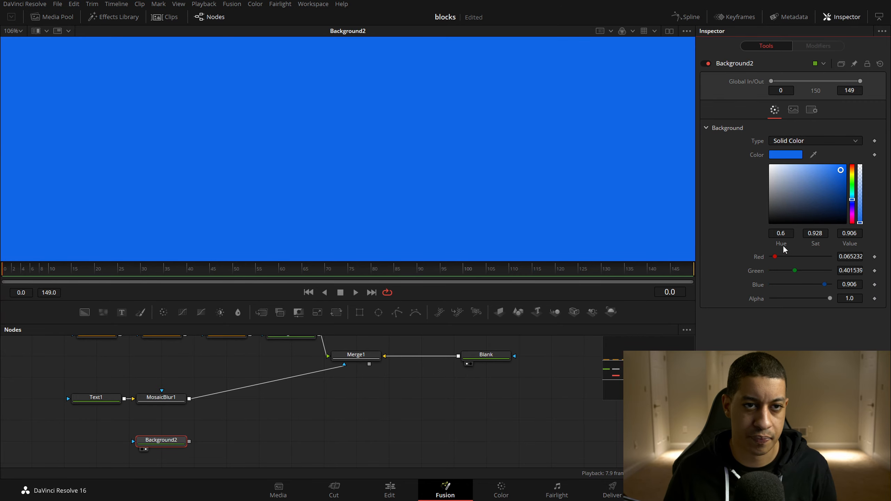
mouse_move(308, 441)
mouse_down()
mouse_move(305, 436)
mouse_move(313, 442)
mouse_up()
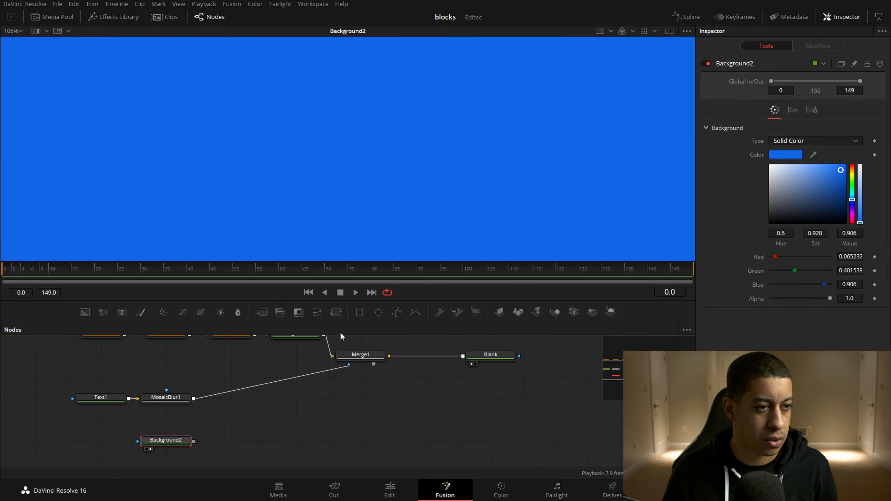
drag(266, 427, 328, 414)
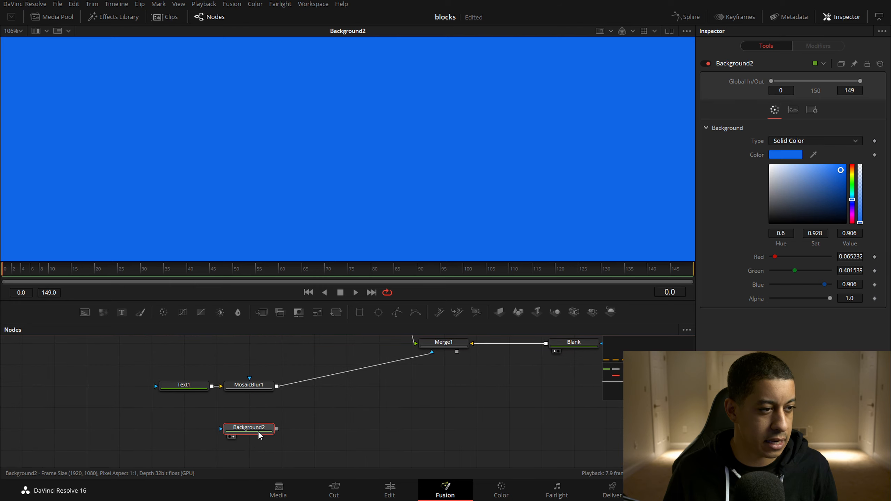
scroll(407, 214, down, 5)
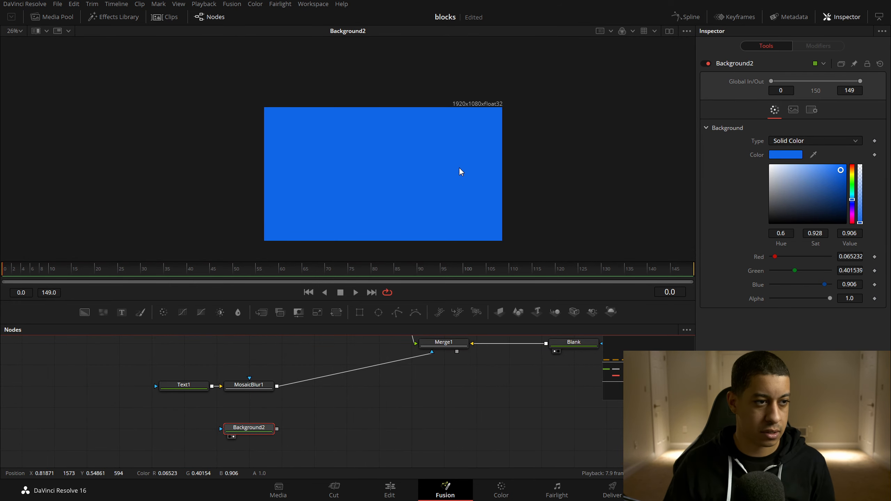
Mask the blue Background2 with a Rectangle node and set the rectangle's Width to 0.01
drag(361, 313, 291, 432)
click(145, 428)
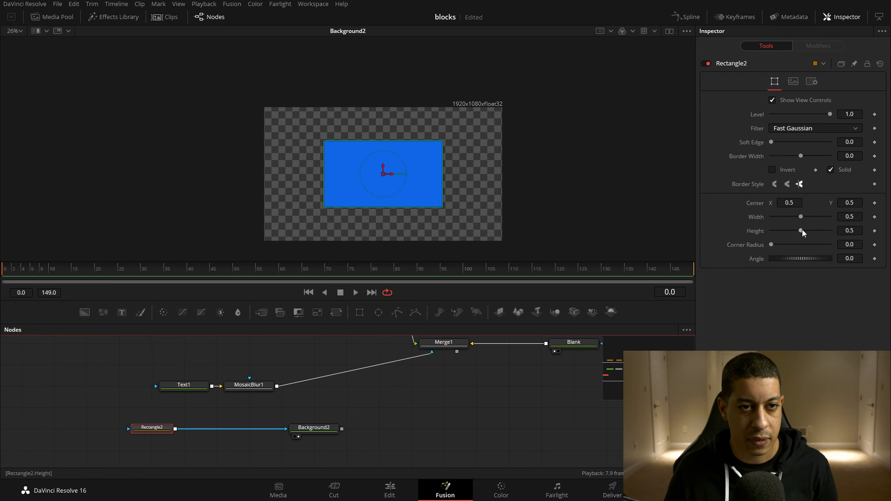
drag(801, 216, 772, 218)
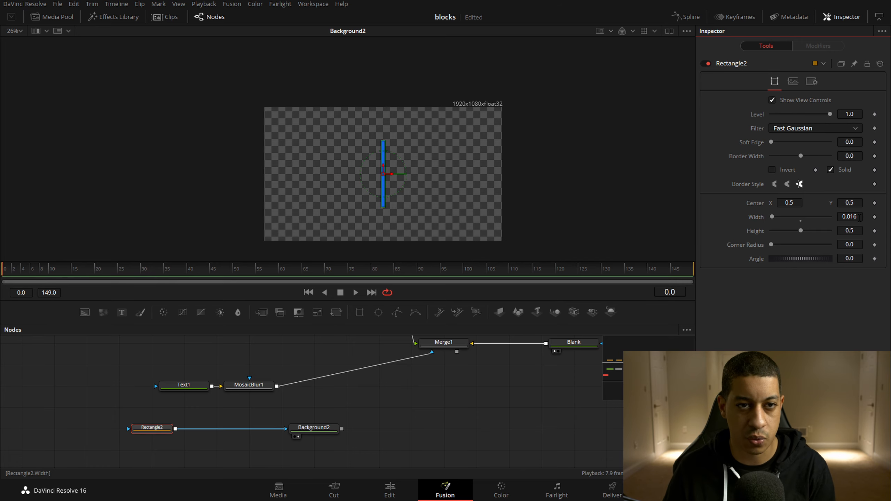
key(Tab)
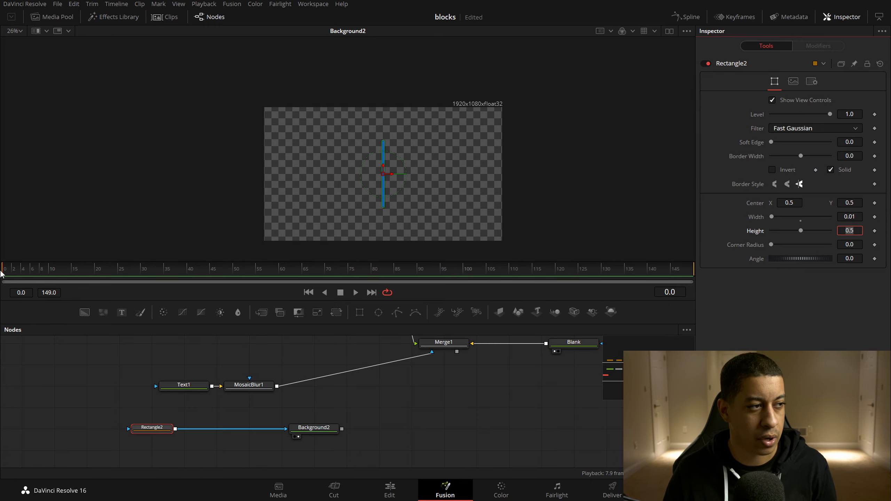
Animate Rectangle2's Width from a 0.01 keyframe at frame 0 to 0.3 at frame 85
click(875, 217)
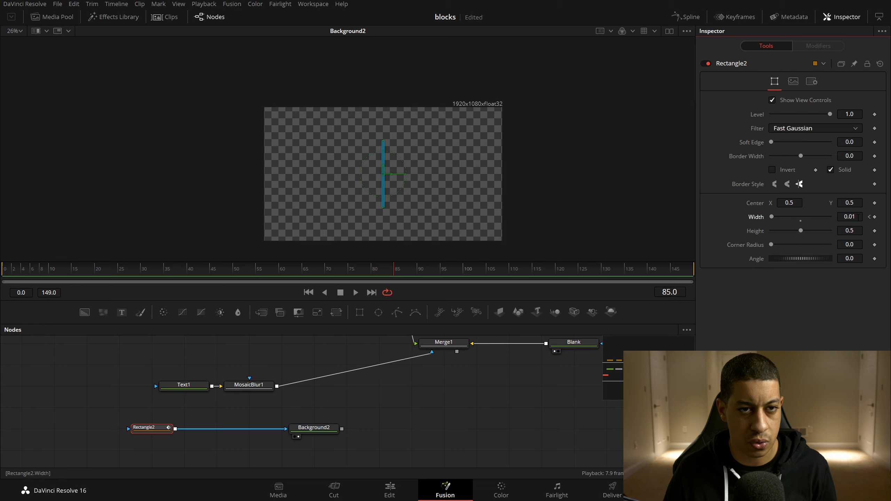
click(856, 216)
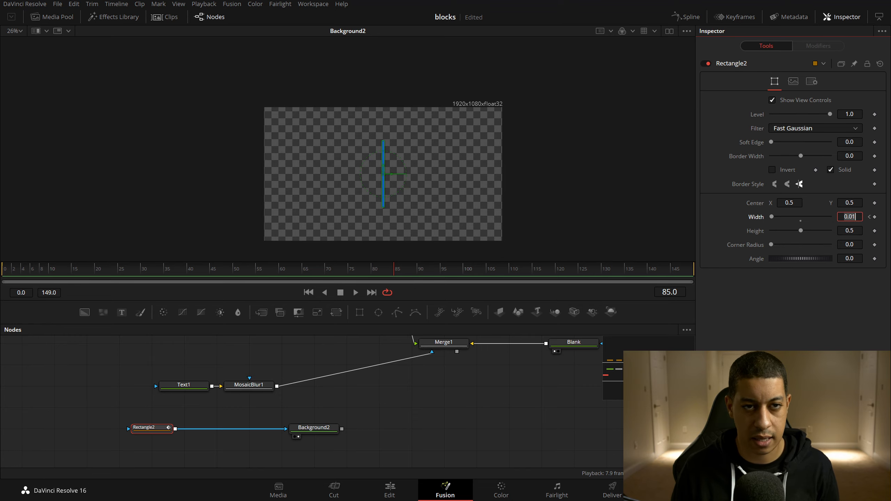
text(5)
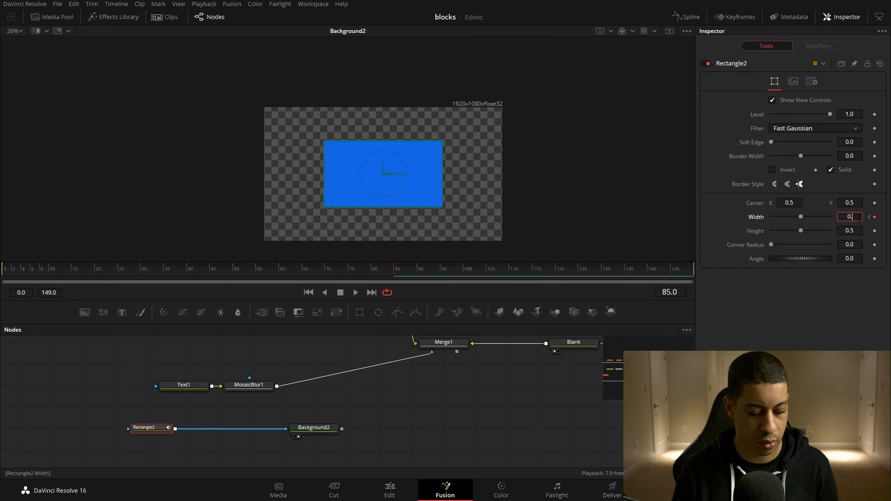
text(3)
key(Tab)
Modify Rectangle2's Center with a Shake modifier and open the modifier's settings
drag(366, 430, 377, 414)
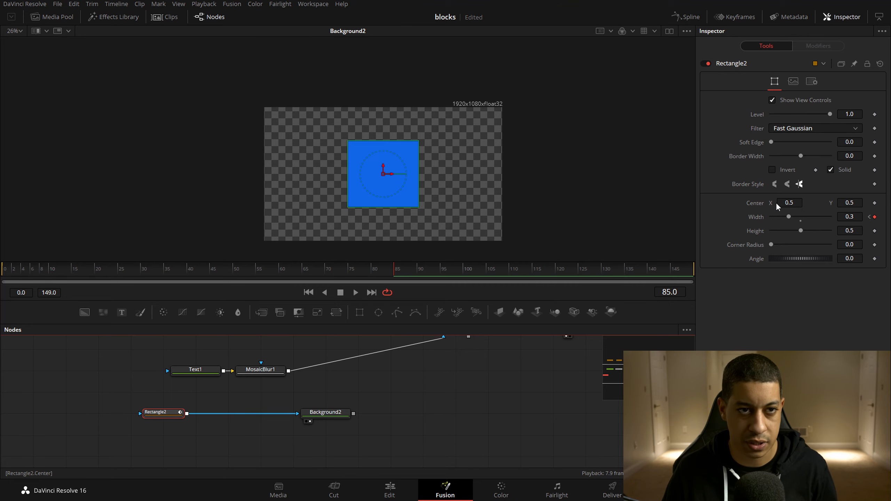
right_click(754, 202)
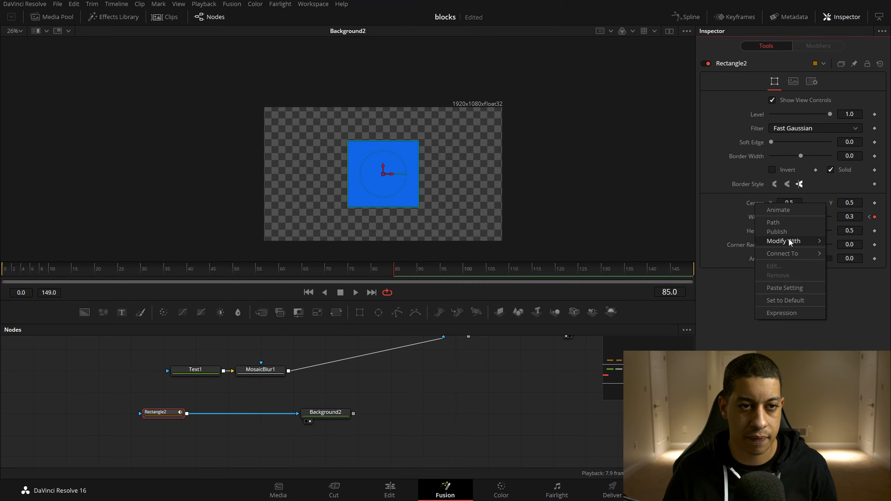
mouse_move(789, 240)
click(721, 281)
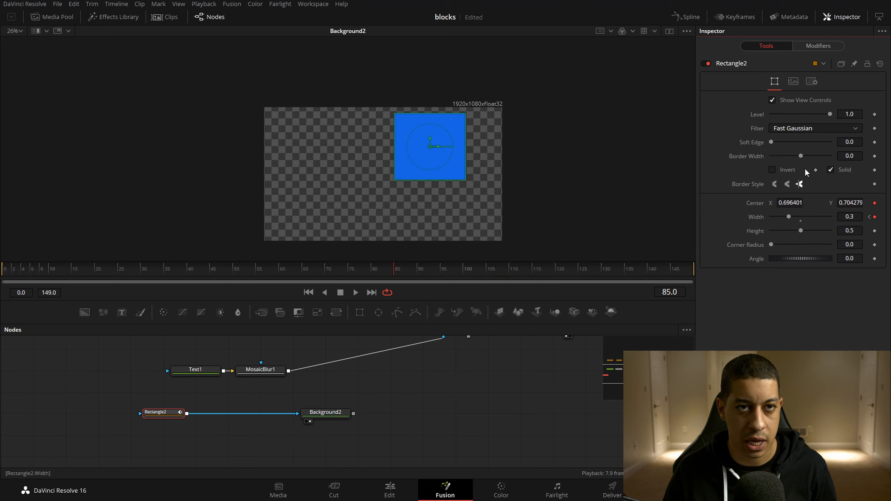
click(828, 46)
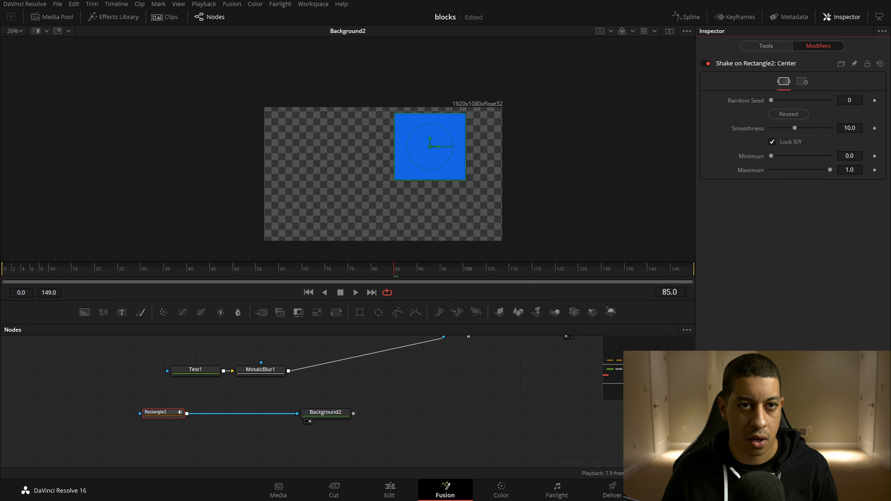
Set the Smoothness of Rectangle2's Shake modifier to 2.0 and play back the motion
click(858, 128)
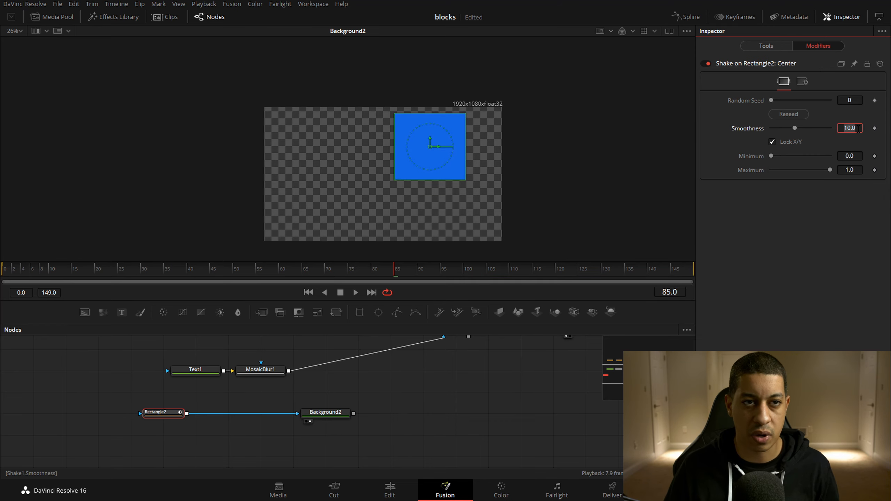
click(449, 373)
click(355, 292)
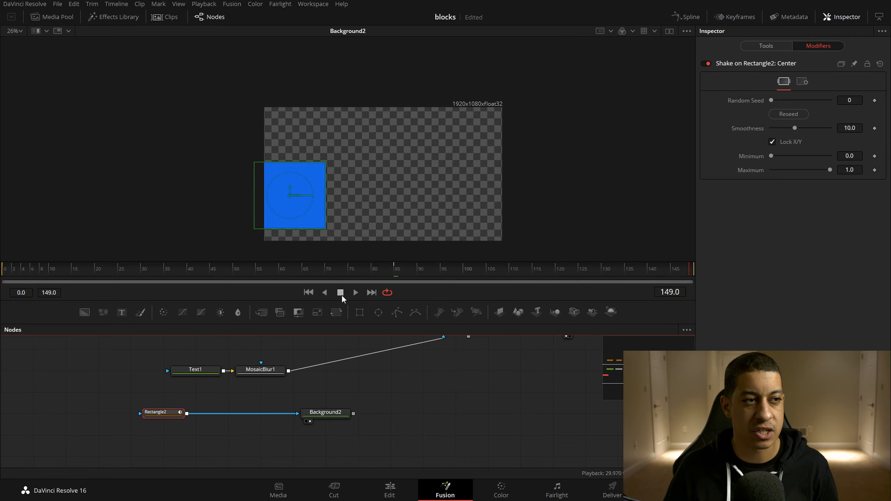
click(853, 128)
text(2)
key(Tab)
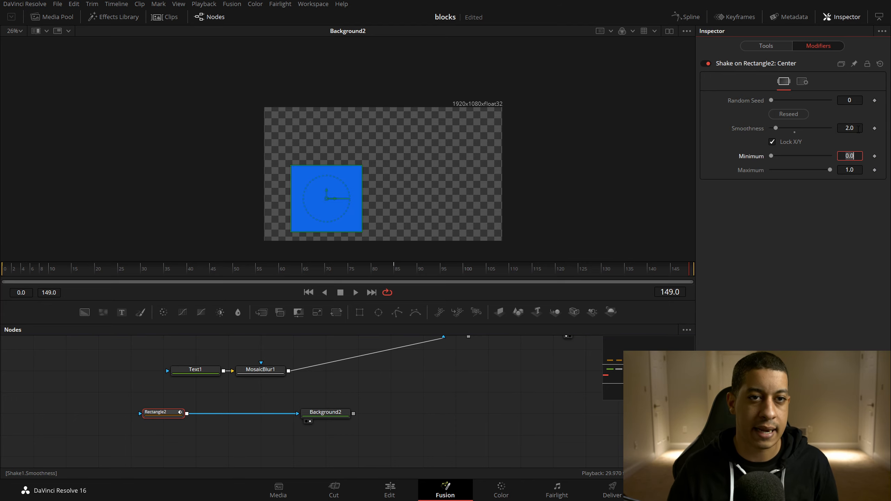
click(354, 294)
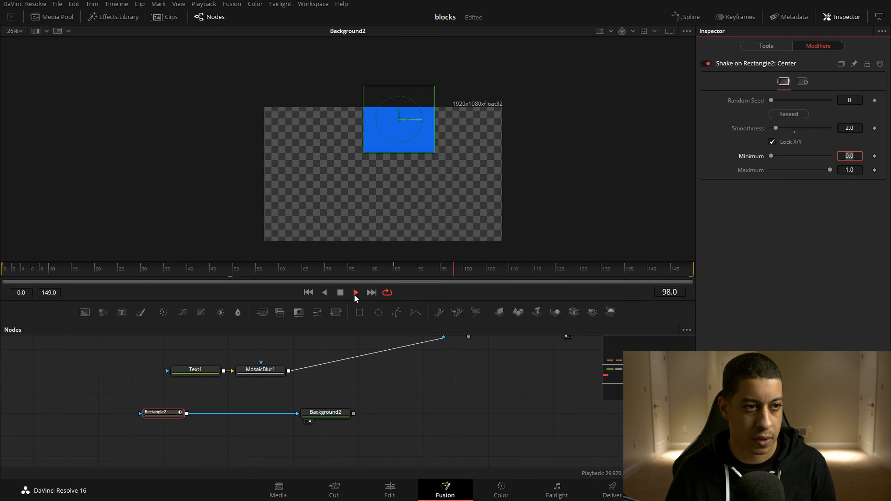
click(341, 294)
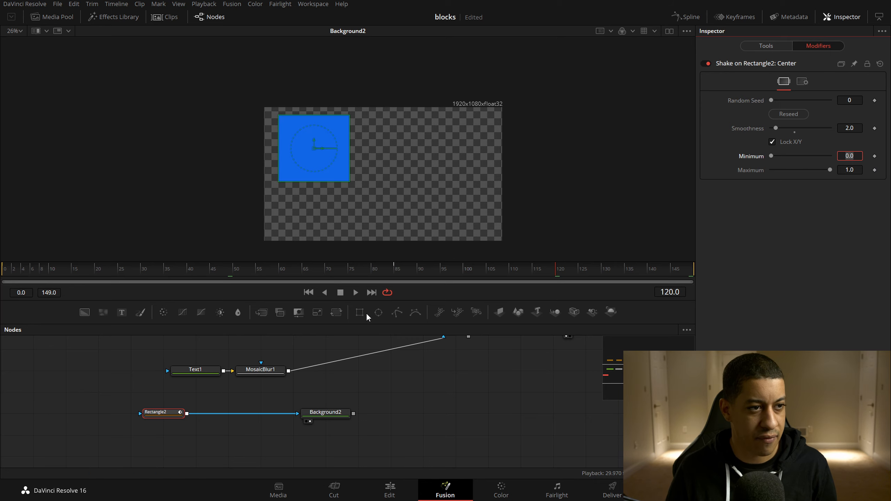
Make room before Background2 and paste two copies of Rectangle2 in series between Rectangle2 and Background2
click(420, 421)
mouse_move(405, 411)
mouse_down()
mouse_move(422, 415)
mouse_move(415, 402)
mouse_up()
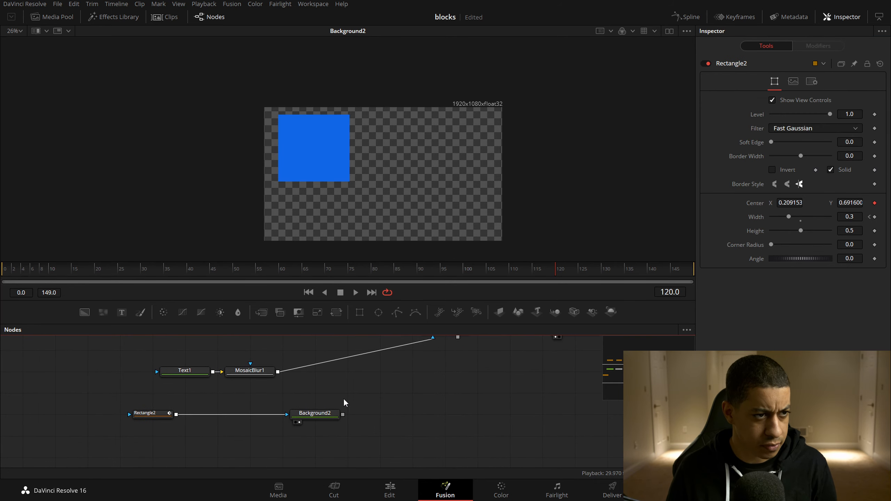
drag(324, 418, 357, 418)
click(154, 414)
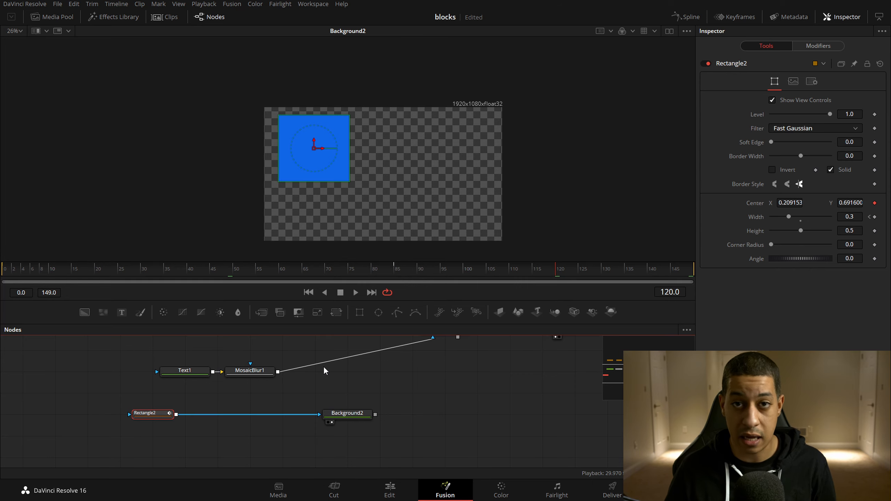
drag(159, 406, 147, 424)
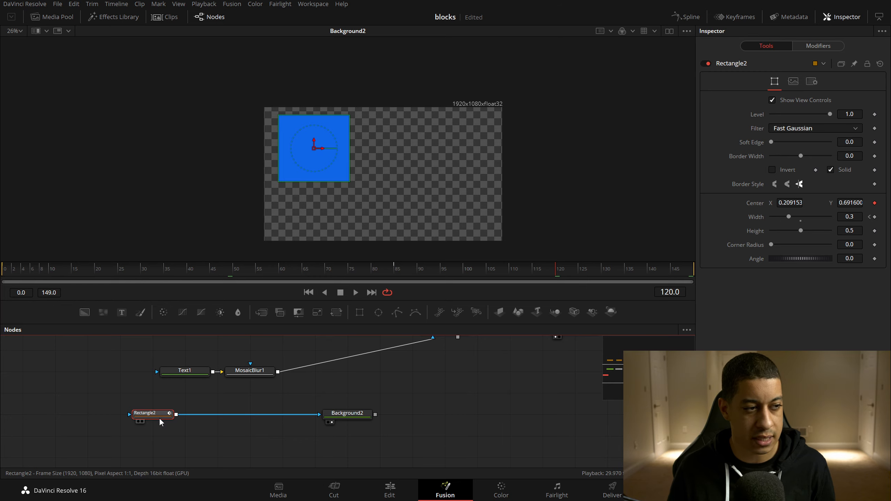
key(ctrl+v)
key(ctrl+v)
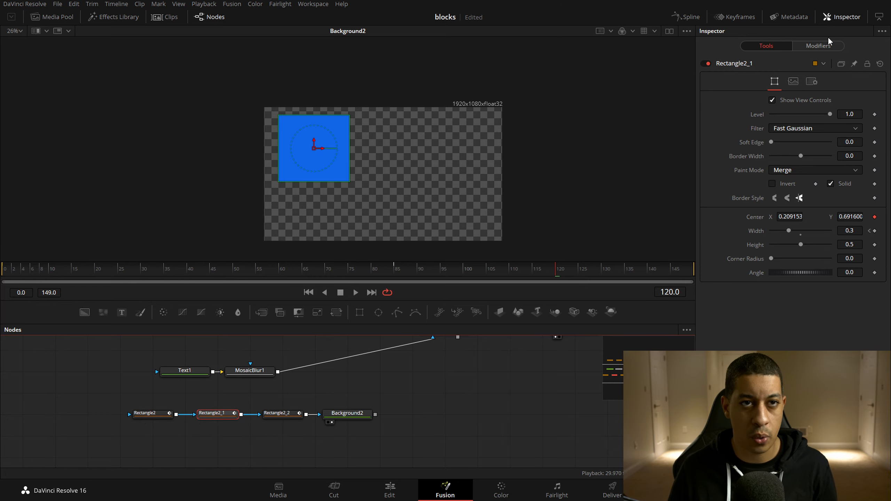
Reseed Rectangle2_1's shake, set Rectangle2_2's shake Random Seed to 29930, play the animation and save the project
click(818, 45)
click(788, 114)
click(291, 413)
click(817, 45)
drag(770, 101, 829, 108)
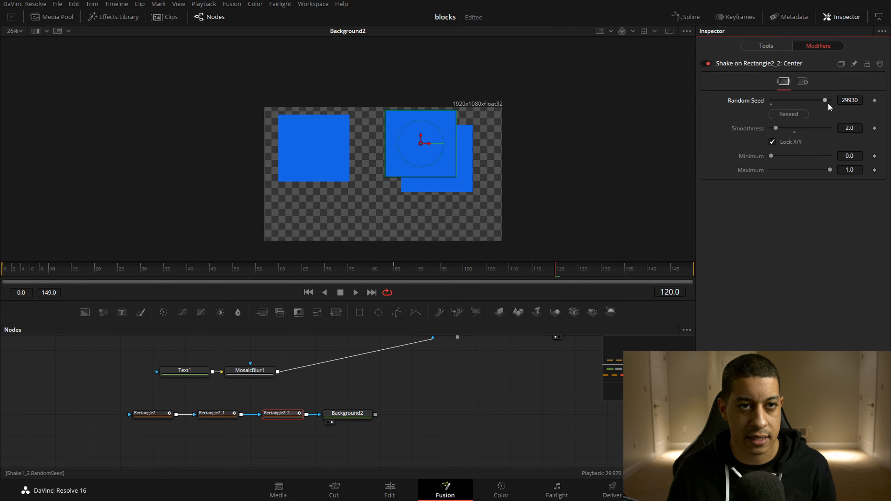
key(space)
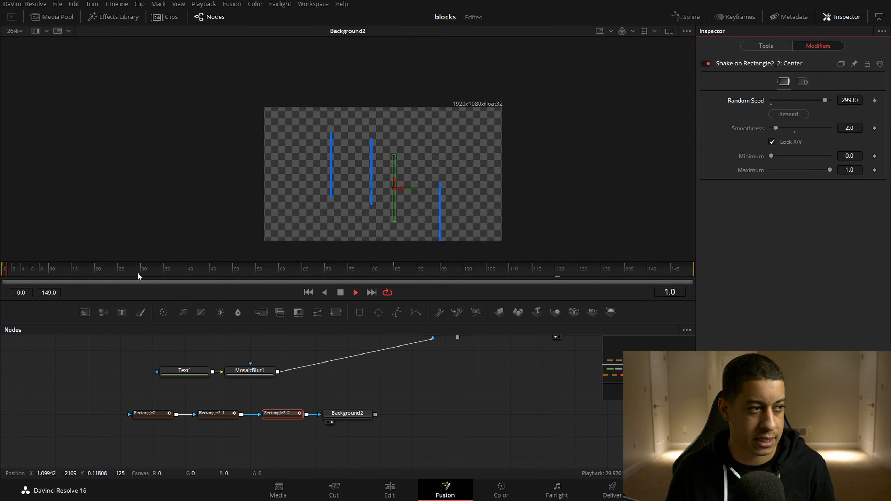
key(space)
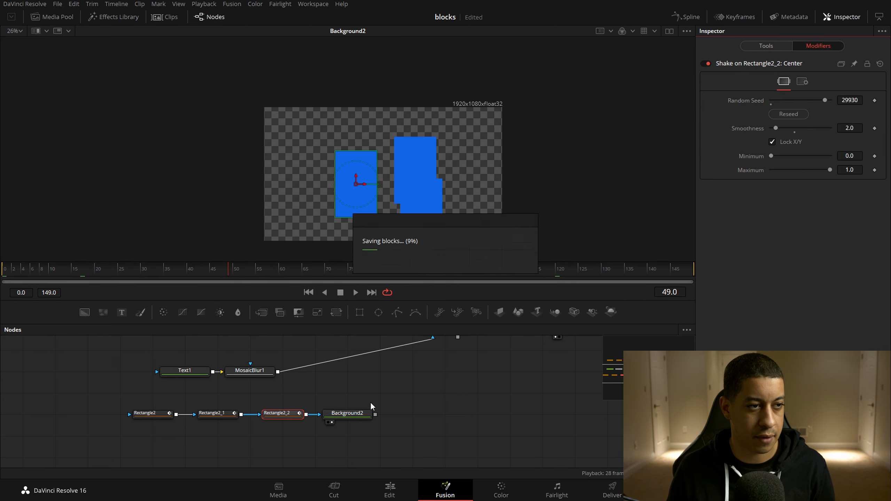
Keyframe the Minimum 0.0 and Maximum 1.0 of Rectangle2_2's shake at frame 85
click(397, 276)
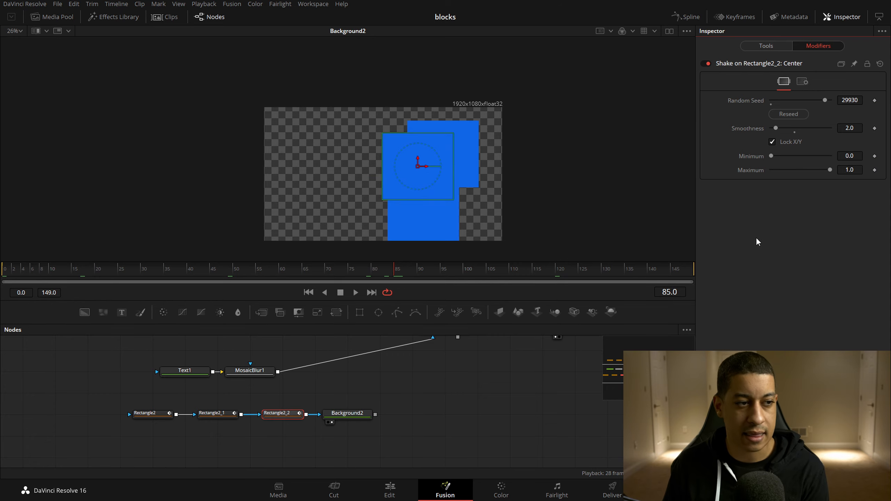
click(874, 155)
click(874, 169)
Keyframe both Minimum and Maximum of Rectangle2_2's shake to 0.5 at frame 86, and preview the playback
key(Right)
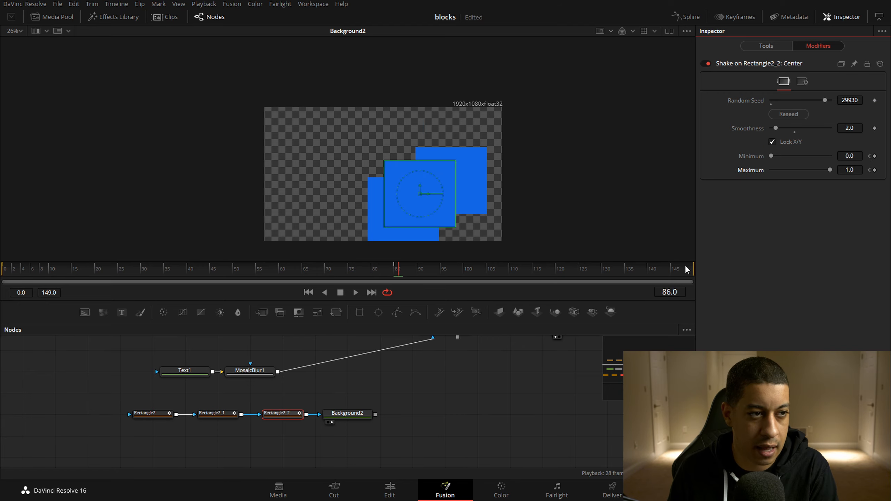
click(875, 155)
click(875, 170)
click(850, 156)
text(0.5)
key(Tab)
text(0.5)
key(Tab)
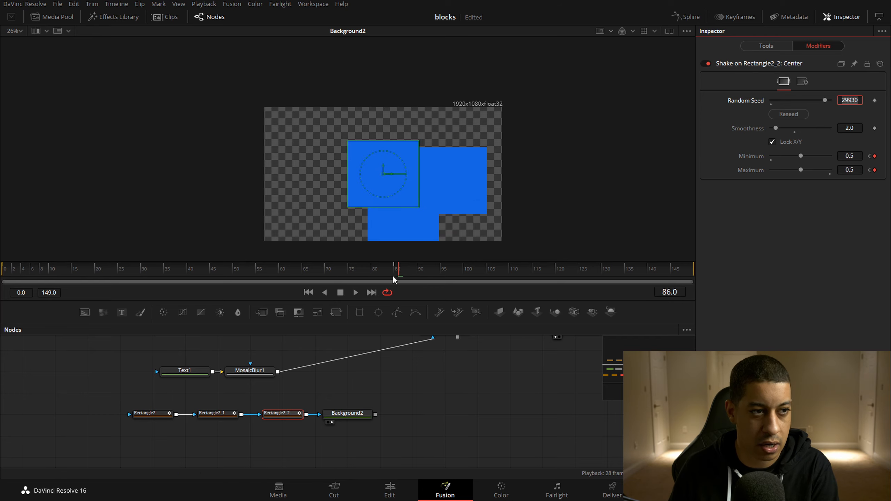
click(356, 293)
click(356, 292)
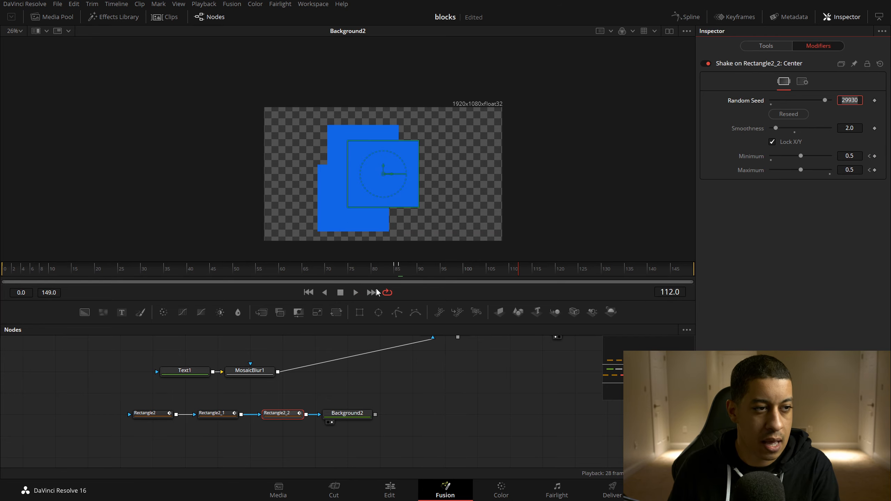
Keyframe Rectangle2_2's Height at frame 85, then at frame 86 set its Width to 1 and extend its Height to fill the frame
click(398, 277)
click(299, 414)
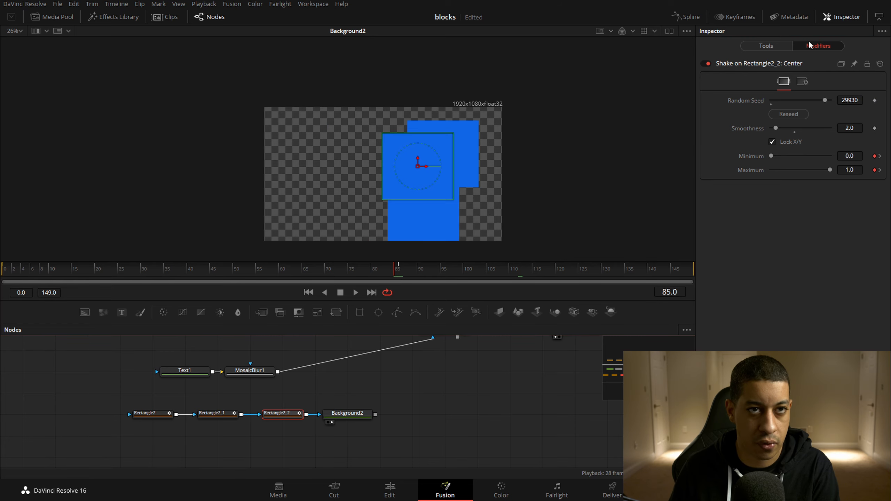
click(771, 47)
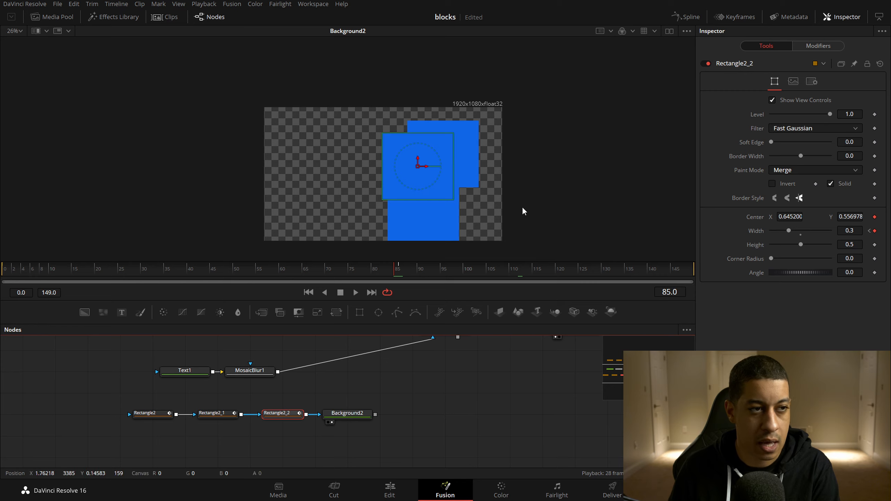
click(874, 246)
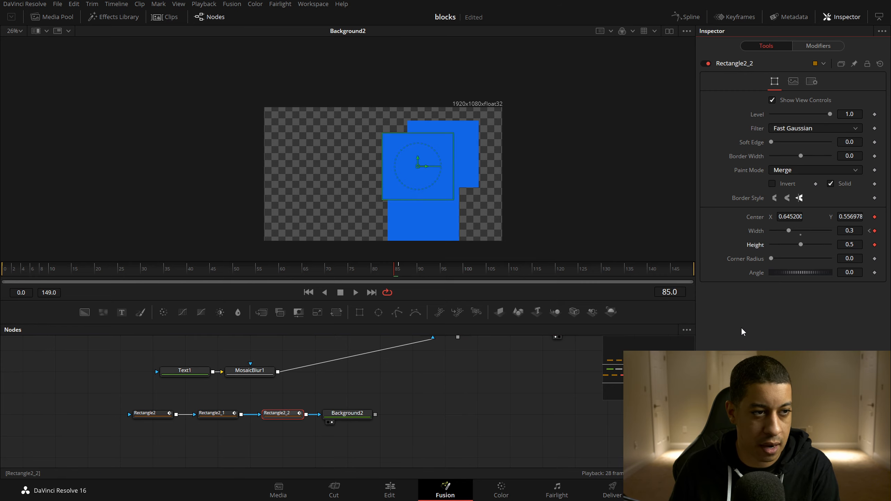
key(Right)
click(857, 231)
text(1)
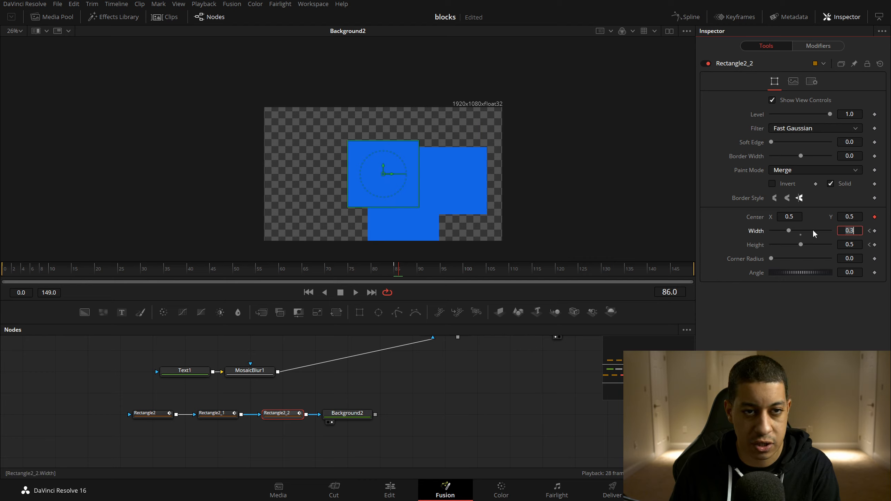
key(Return)
drag(804, 246, 838, 246)
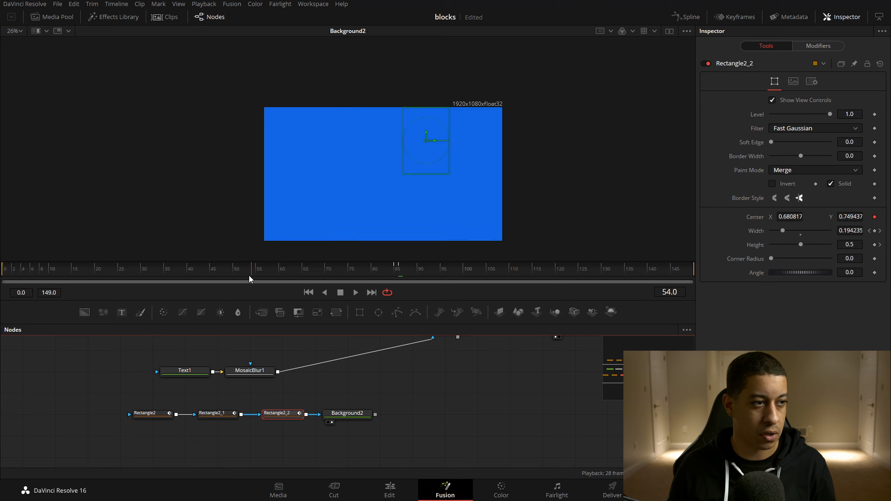
Play the rectangle animation from the start and save the project
click(308, 292)
key(space)
click(435, 415)
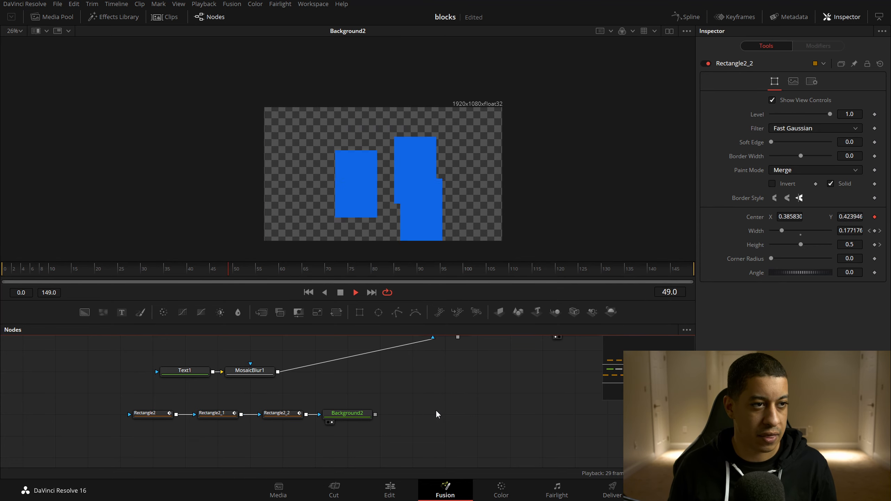
key(space)
key(ctrl+s)
Add a ChannelBooleans node below Merge1, feeding Merge1 into its background and effect mask and Background2 into its foreground
drag(472, 402, 402, 425)
drag(301, 327, 381, 399)
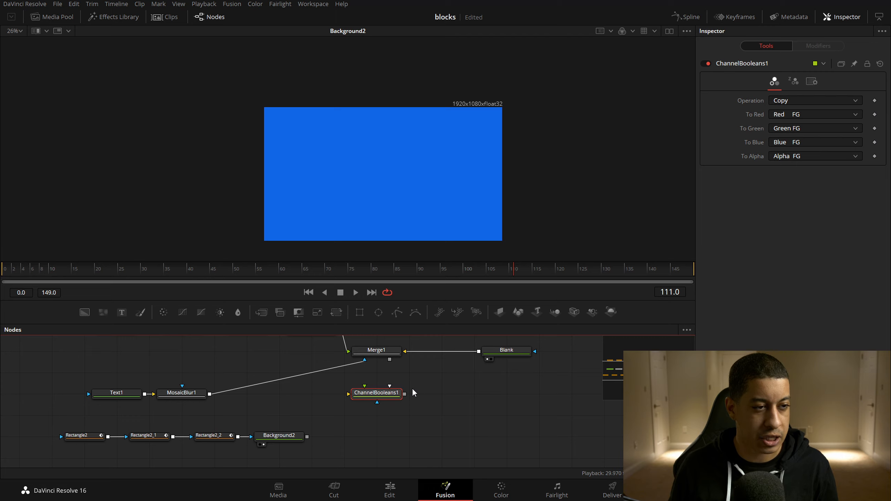
drag(390, 360, 376, 398)
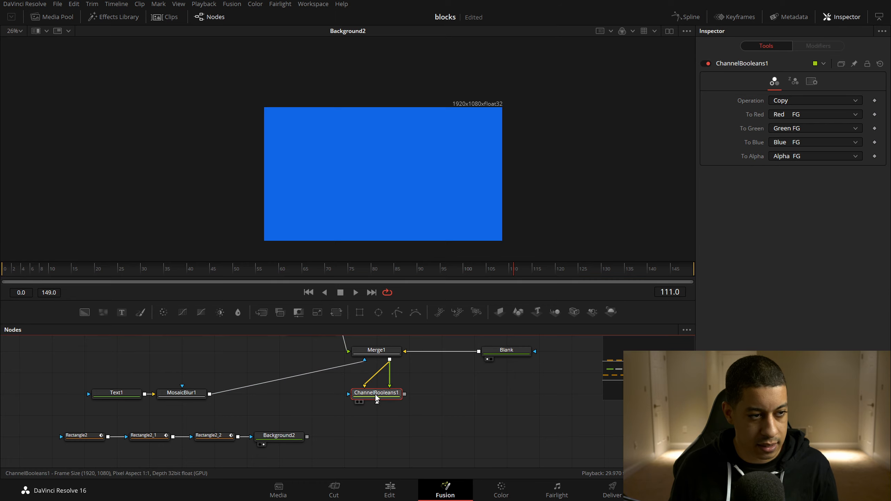
drag(377, 404, 378, 424)
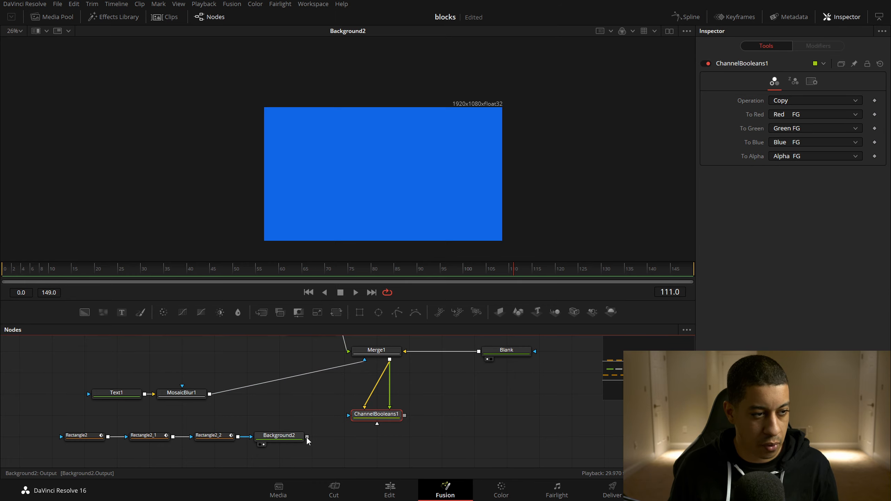
drag(390, 402, 363, 419)
drag(308, 437, 351, 419)
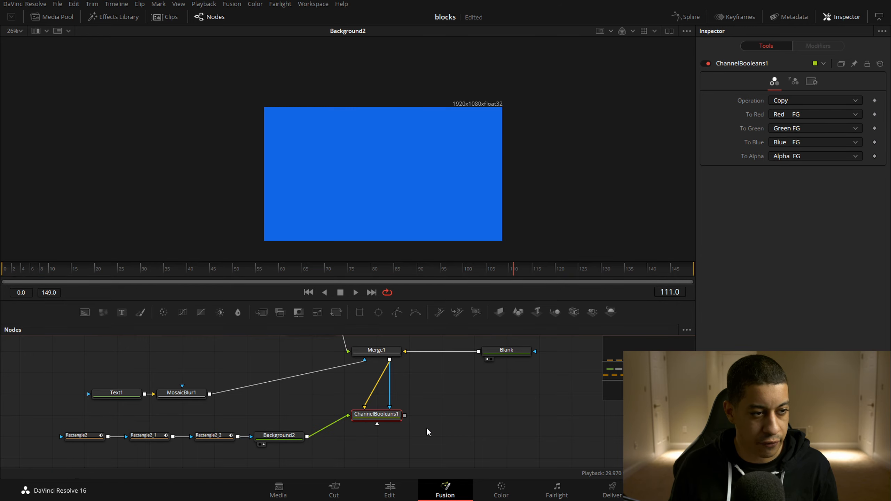
Display ChannelBooleans1 in the viewer and play the animation from the first frame
key(1)
click(505, 421)
key(Home)
key(space)
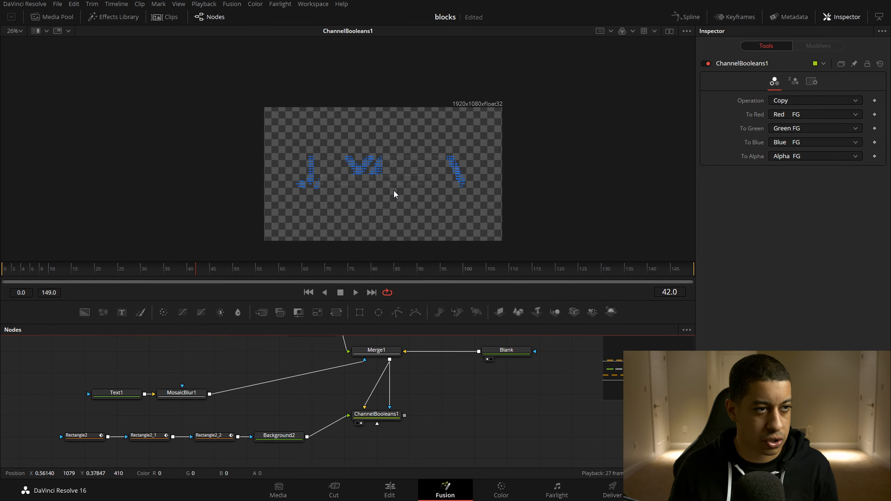
Align ChannelBooleans1 with Background2, enable its Multiply by Mask option, and fit the image to the viewer
scroll(394, 191, up, 3)
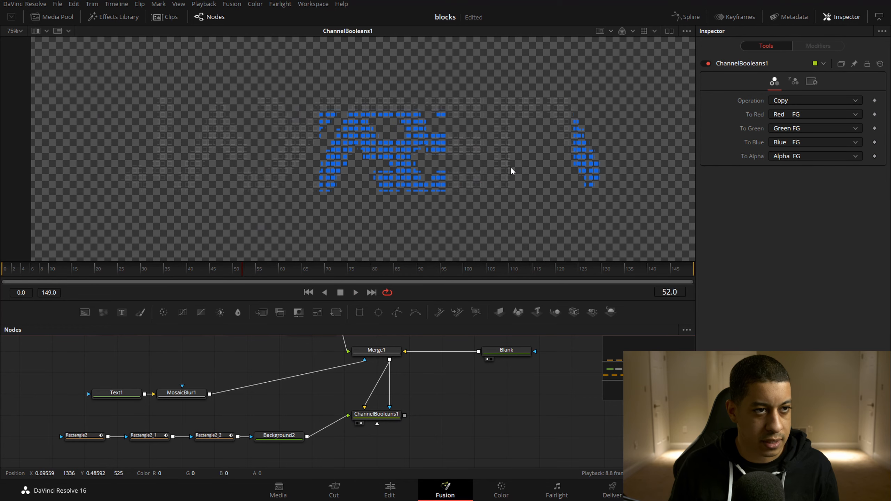
scroll(506, 170, up, 10)
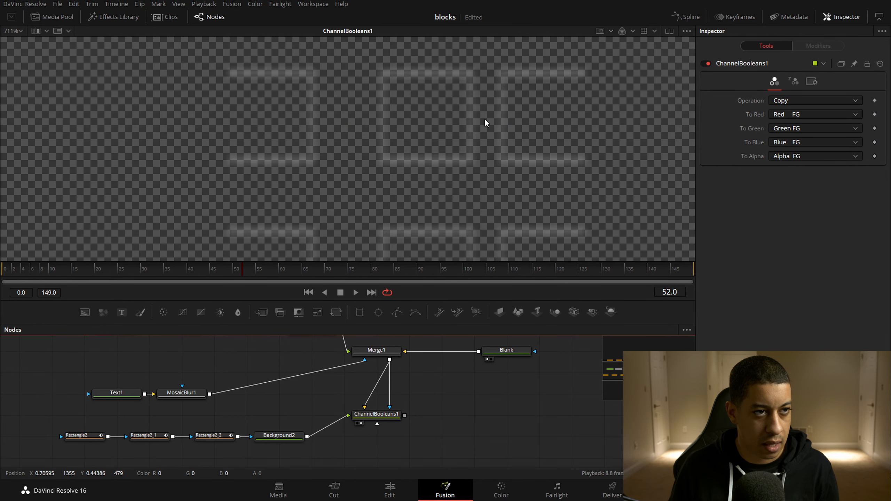
scroll(459, 151, up, 1)
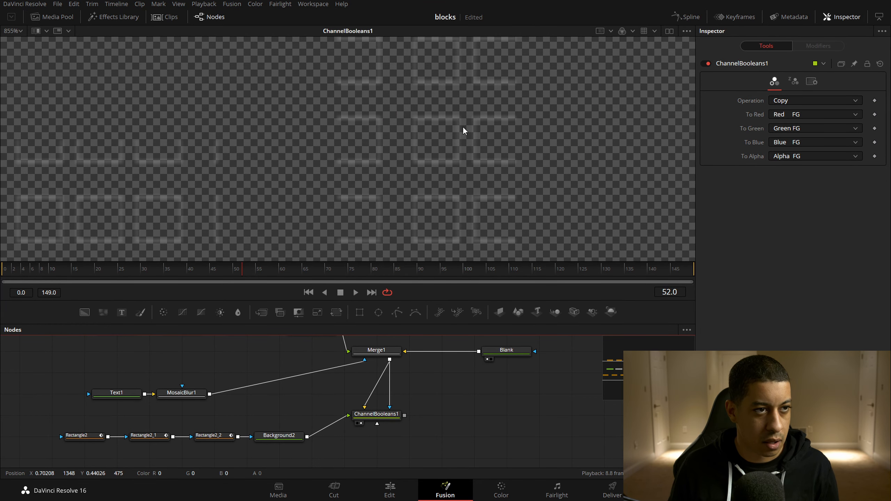
drag(382, 417, 390, 440)
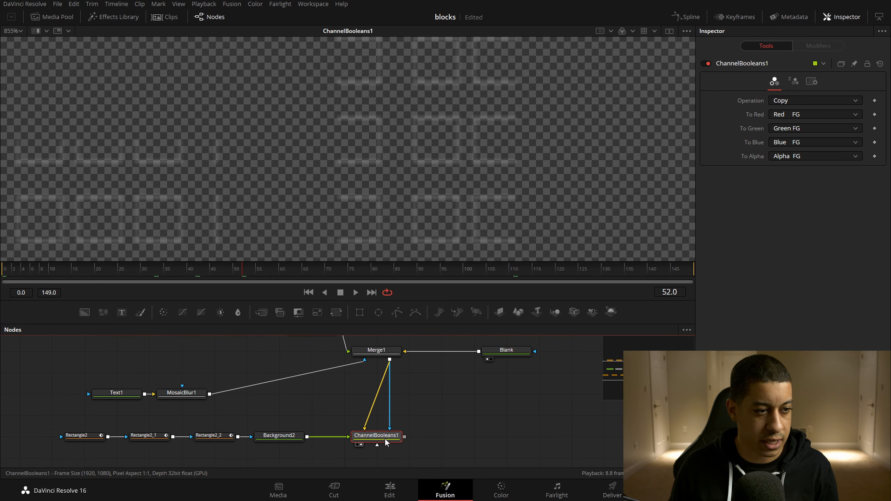
click(812, 82)
click(813, 177)
scroll(501, 154, down, 2)
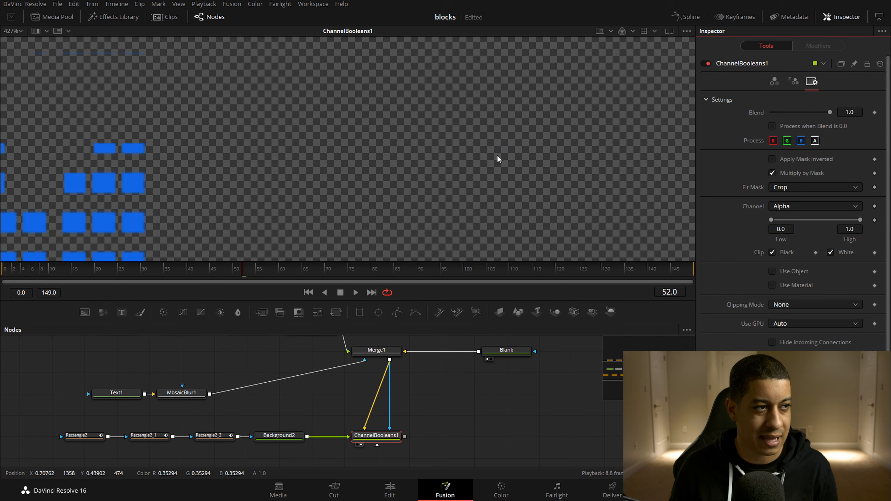
click(13, 31)
click(24, 51)
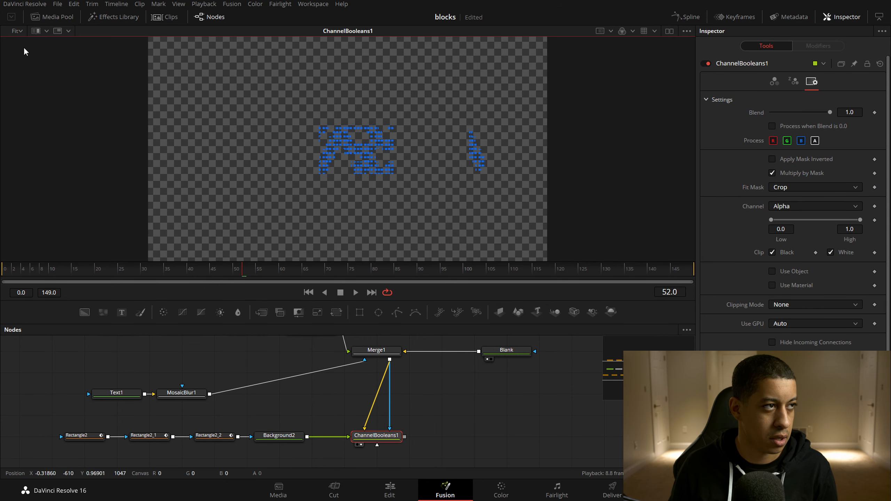
Play the blue block text animation from near the start and save the project
click(12, 269)
key(space)
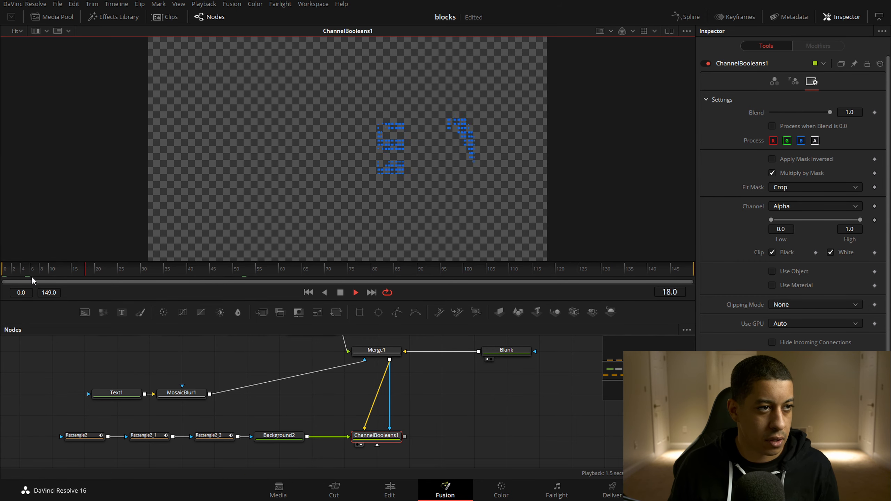
key(space)
key(ctrl+s)
Change the Background2 color to a bright cyan with hue 0.536 and value 1.0
click(281, 440)
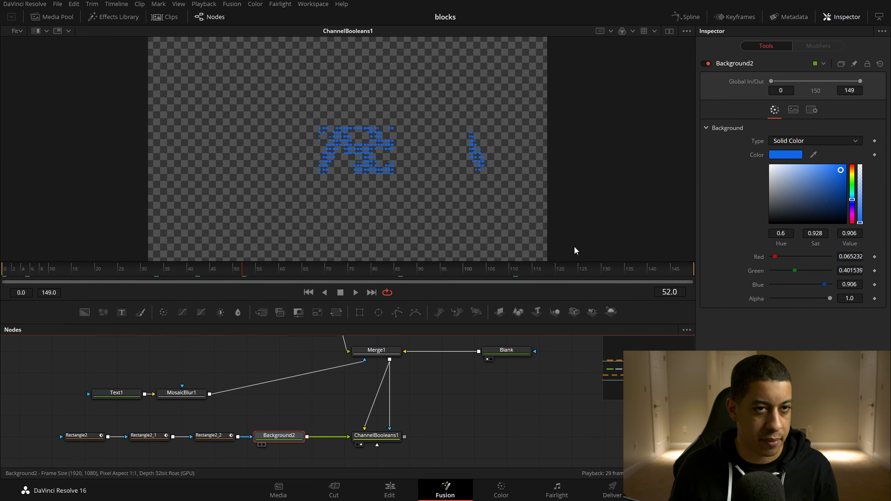
drag(853, 201, 841, 165)
click(500, 392)
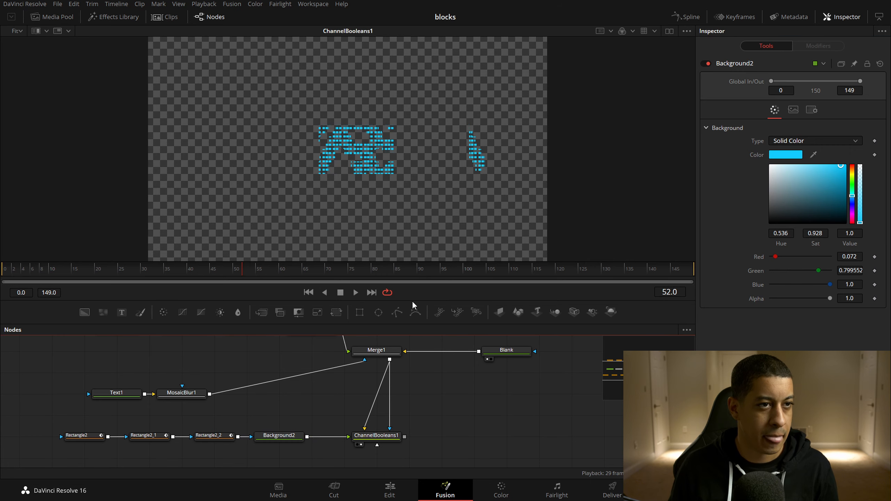
Play the recolored block animation and replay it from near the start to review the reveal
key(space)
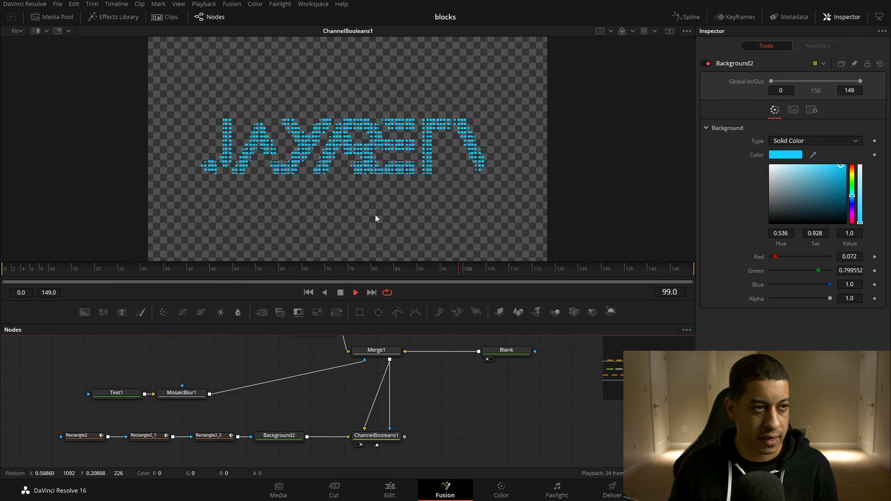
drag(179, 271, 20, 271)
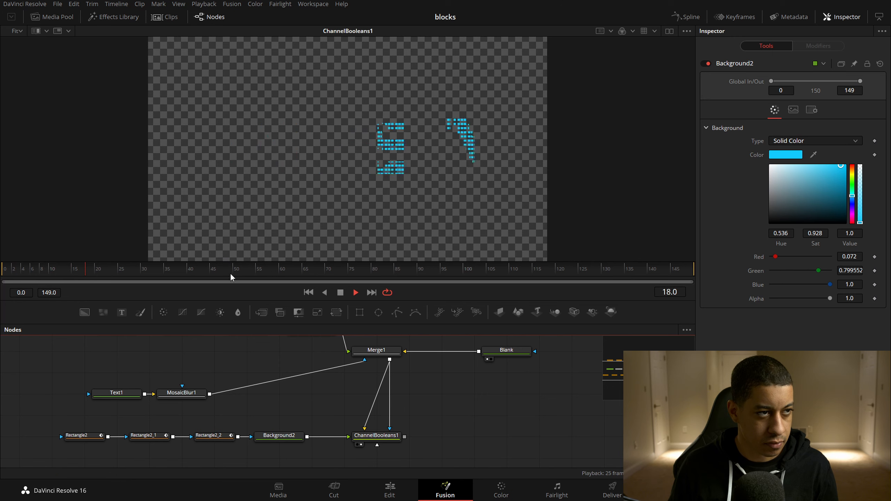
key(space)
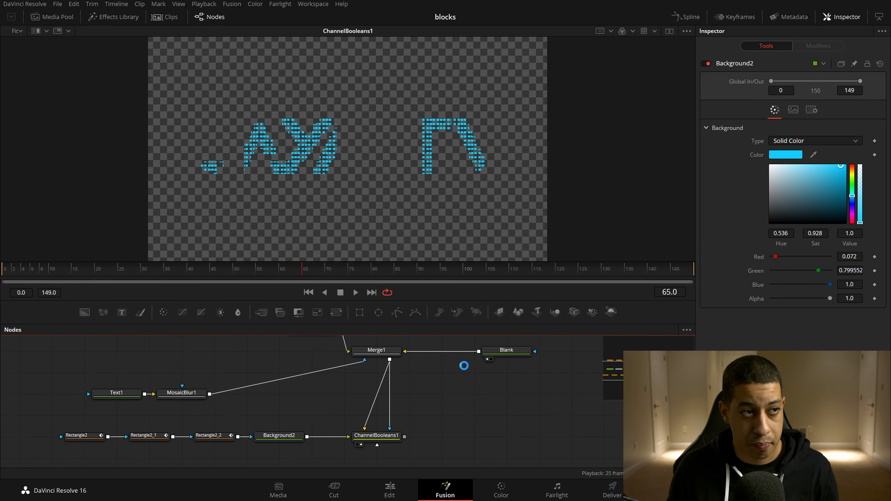
Add another Background node directly below Background2 in the node graph
drag(446, 439, 457, 409)
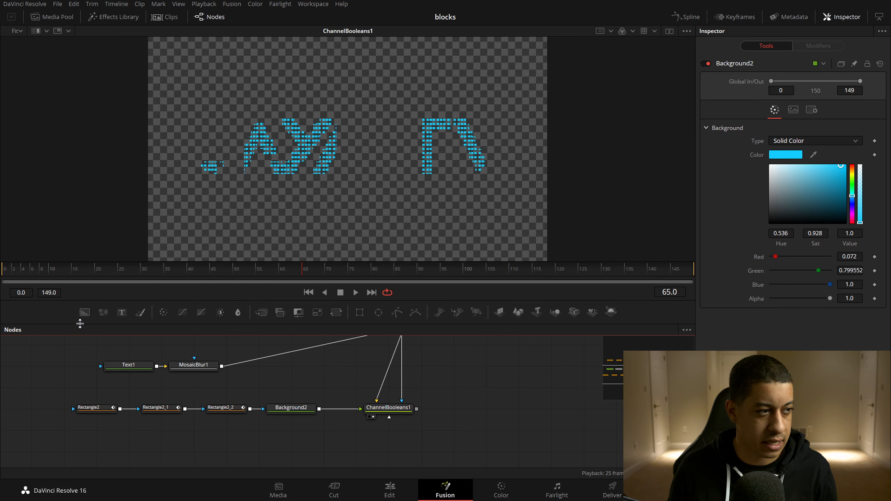
drag(84, 311, 284, 439)
scroll(333, 421, down, 1)
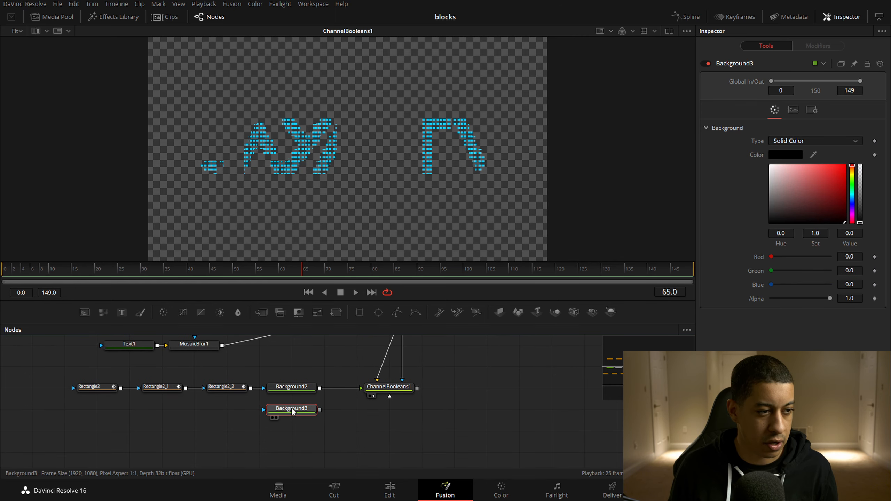
Mask the new background with the ChannelBooleans1 output and set its color to magenta with hue 0.84 and value 1.0
click(406, 388)
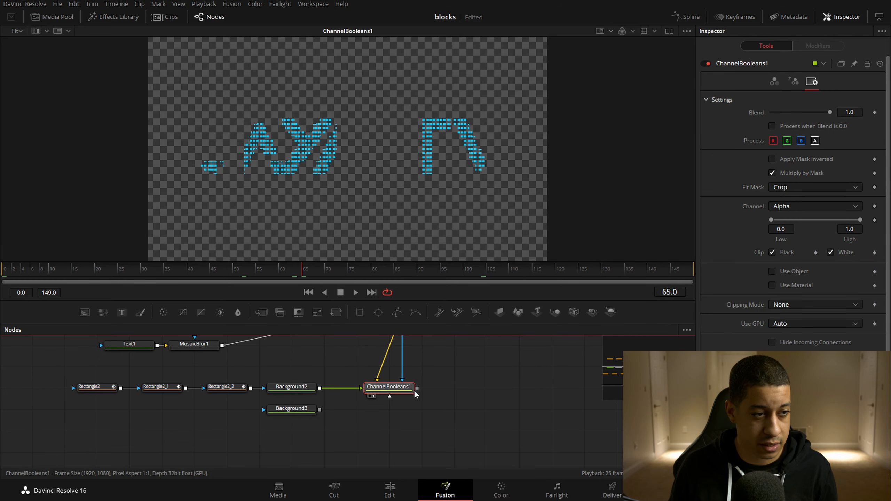
drag(389, 396, 288, 414)
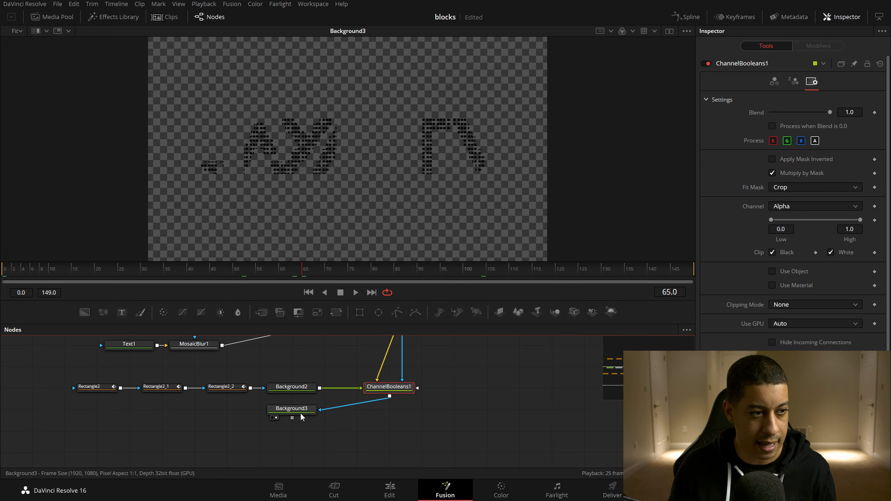
click(294, 410)
drag(853, 208, 847, 166)
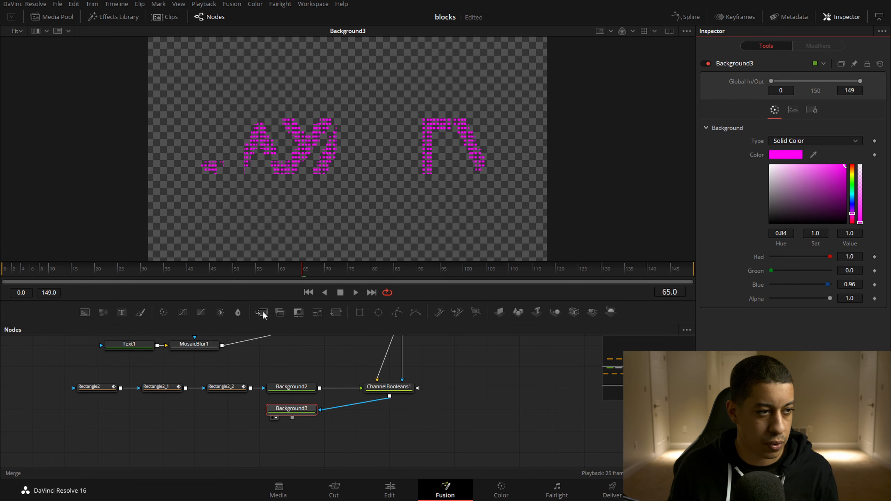
Merge Background3 with the ChannelBooleans1 output and line up the merge and background nodes in a lower row
drag(292, 418, 390, 398)
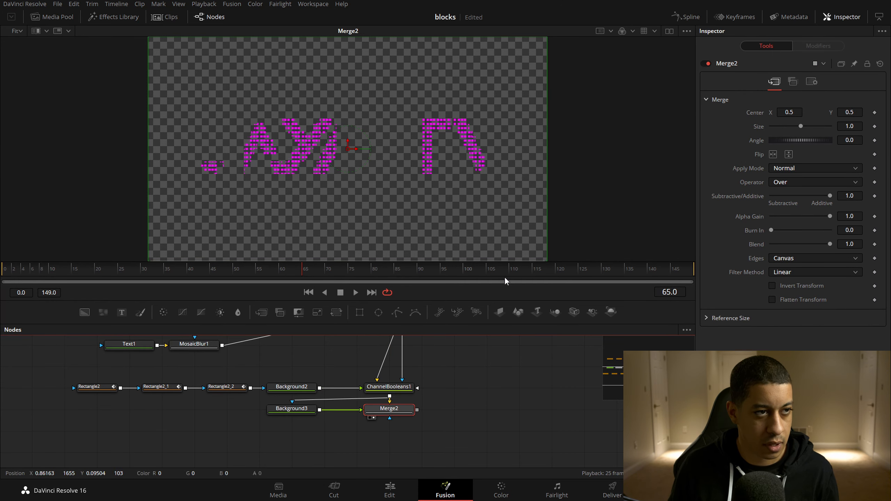
drag(393, 410, 394, 431)
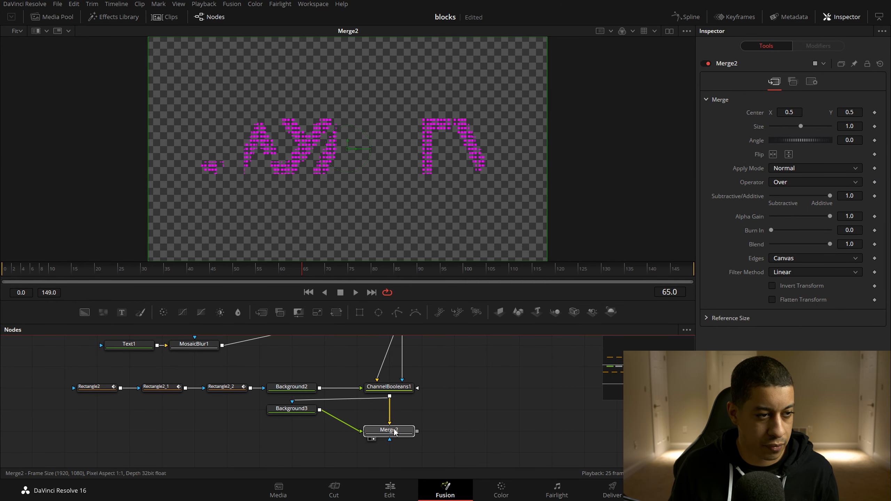
drag(297, 410, 263, 431)
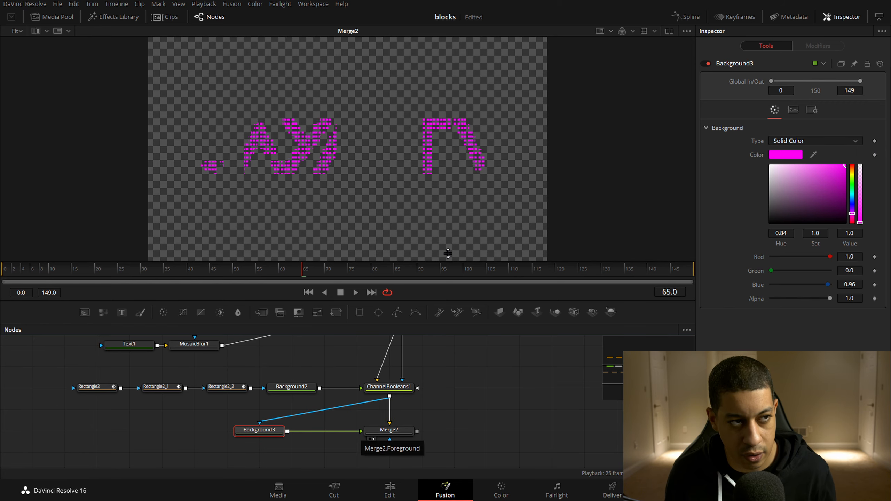
Swap the Merge2 inputs so ChannelBooleans1 is the foreground and Background3 is the background
click(396, 434)
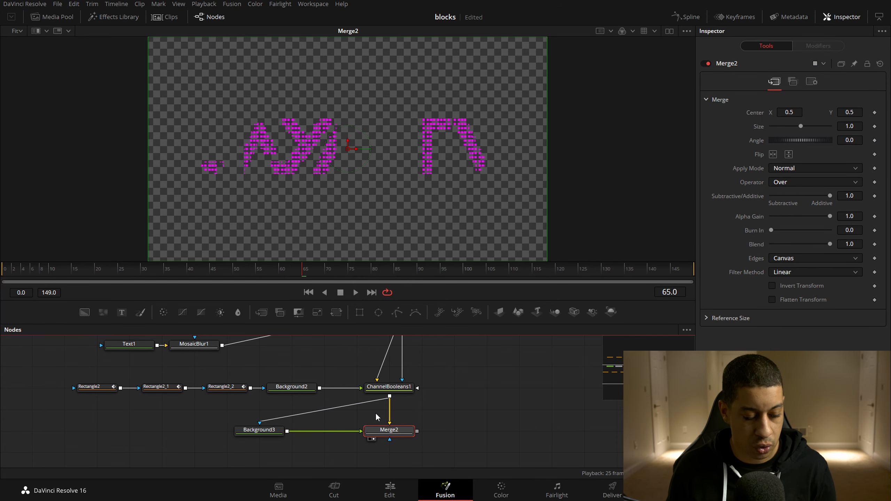
key(ctrl+t)
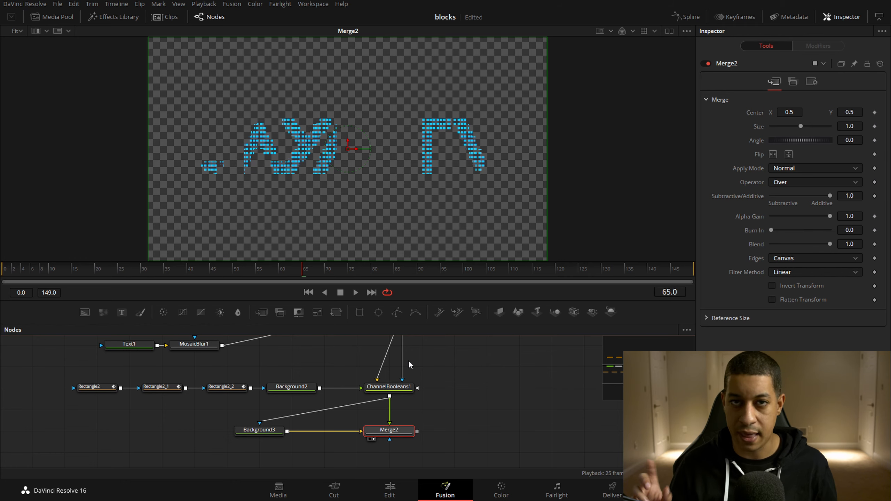
key(ctrl+t)
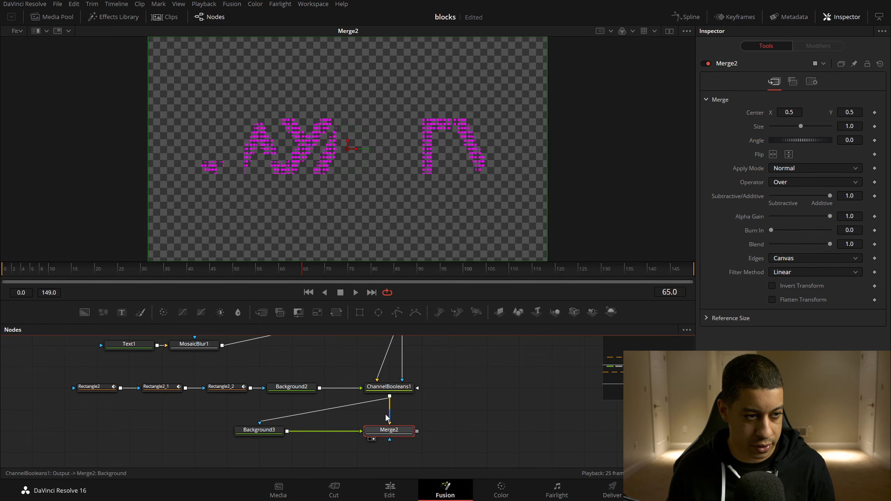
key(ctrl+t)
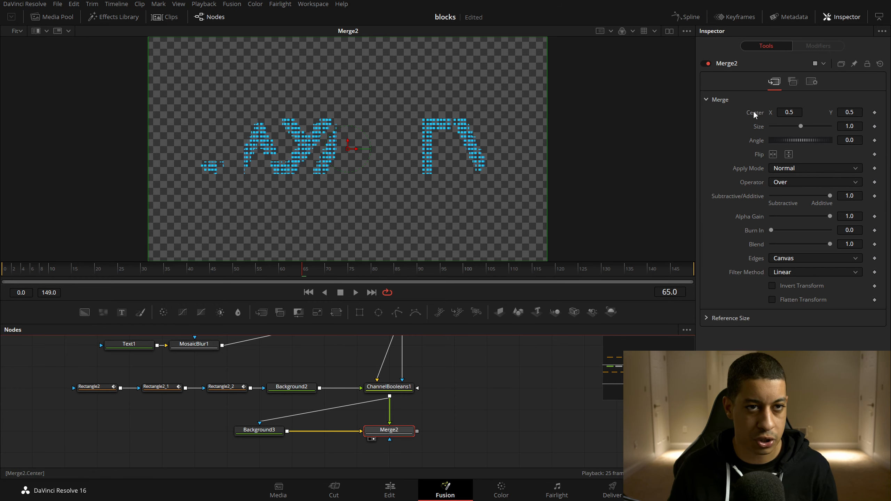
drag(356, 149, 356, 150)
scroll(437, 155, up, 1)
key(ctrl+z)
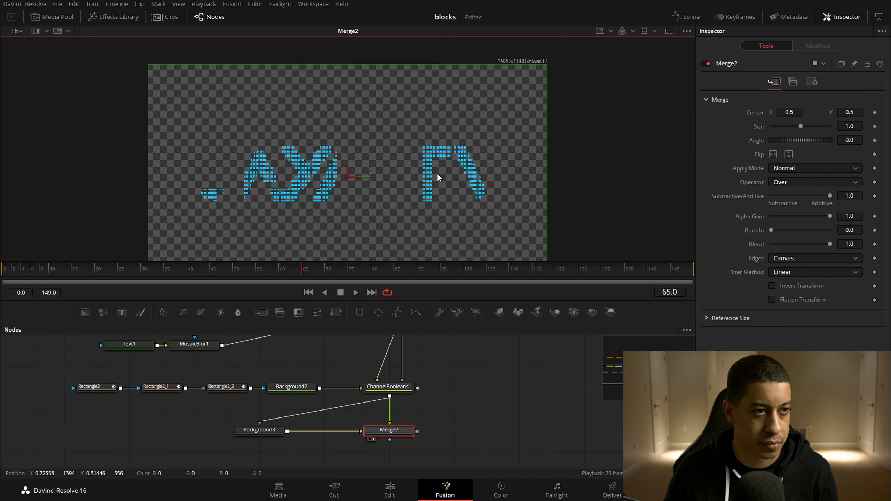
Offset the Merge2 foreground slightly horizontally to a center X of about 0.502, leaving a magenta edge, and save the project
scroll(435, 172, up, 4)
drag(96, 188, 97, 188)
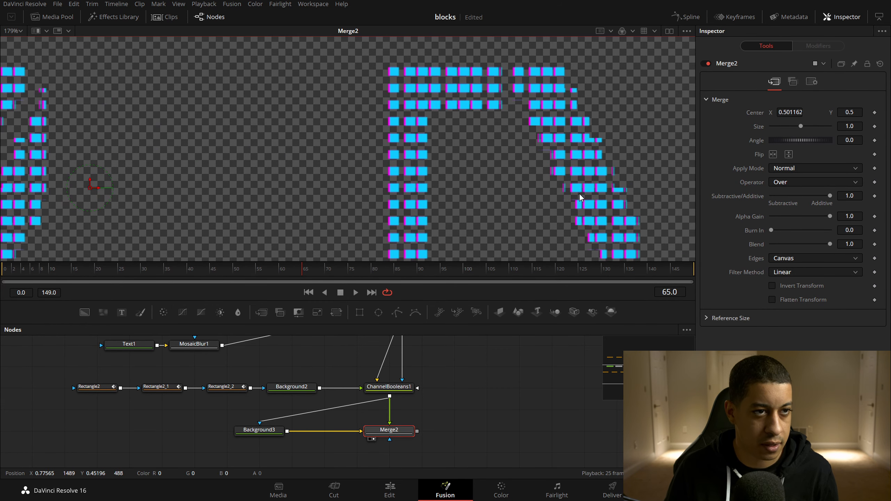
scroll(379, 169, down, 2)
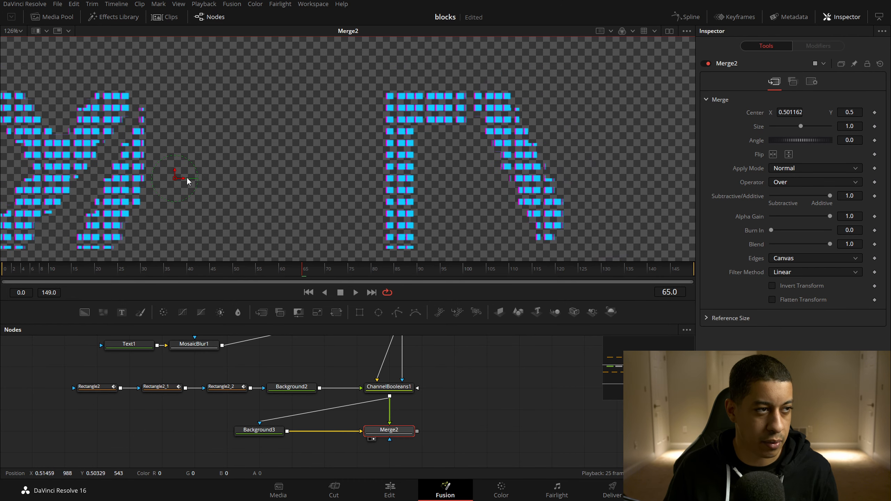
mouse_move(184, 178)
mouse_down()
mouse_move(176, 167)
mouse_move(181, 177)
mouse_up()
key(ctrl+z)
key(ctrl+z)
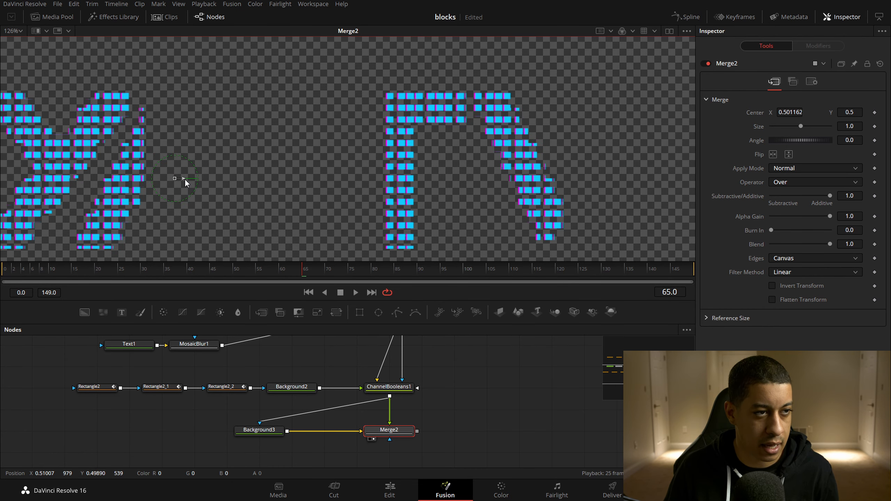
key(ctrl+s)
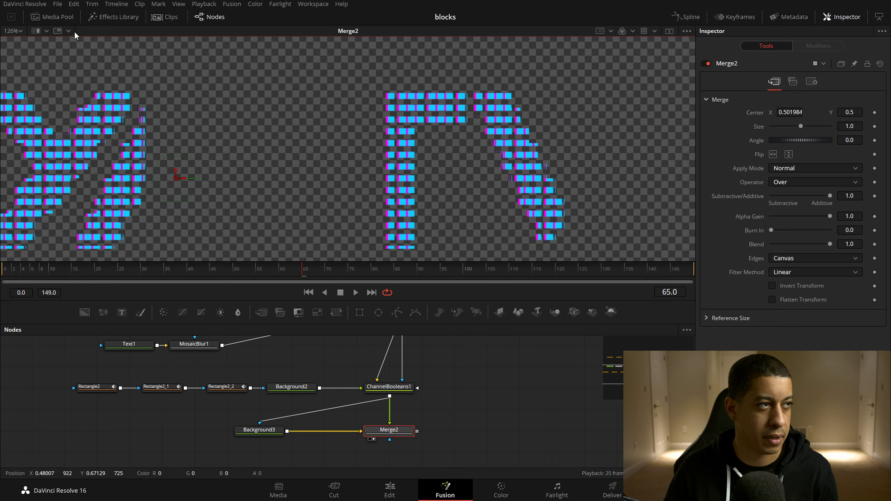
click(13, 31)
click(14, 38)
drag(368, 180, 374, 171)
key(ctrl+s)
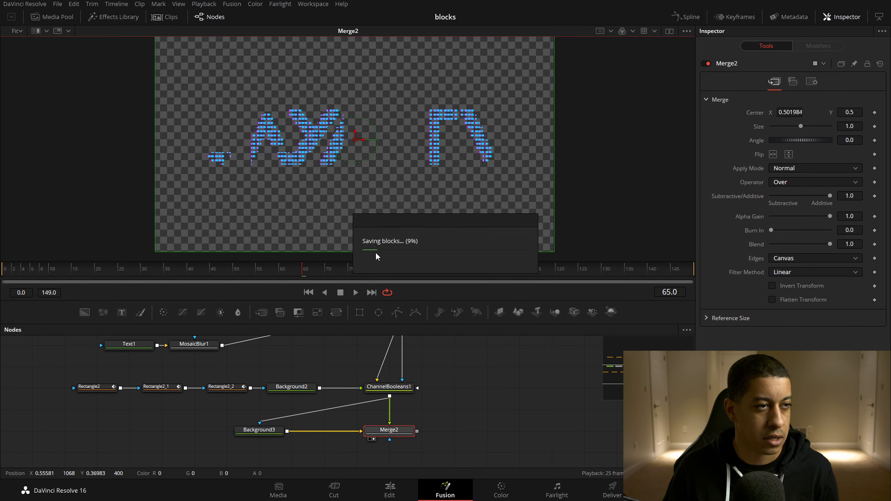
Play the merged two-color text animation from the first frame
click(3, 270)
key(space)
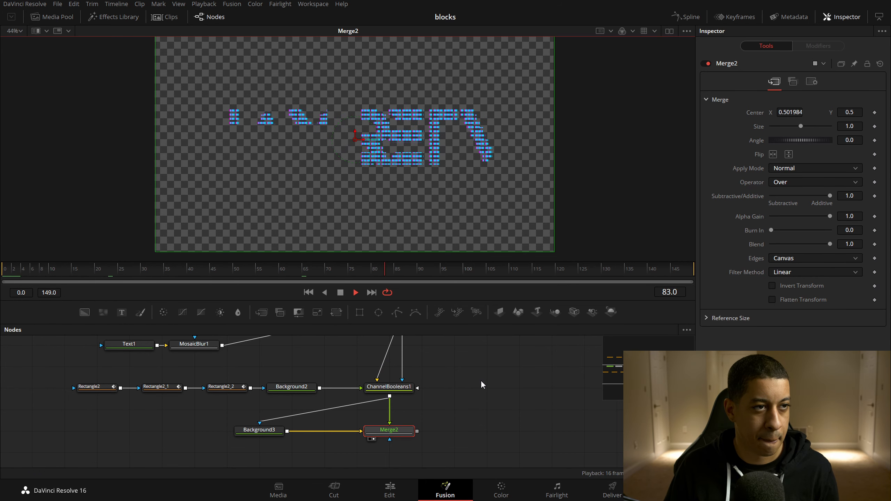
key(space)
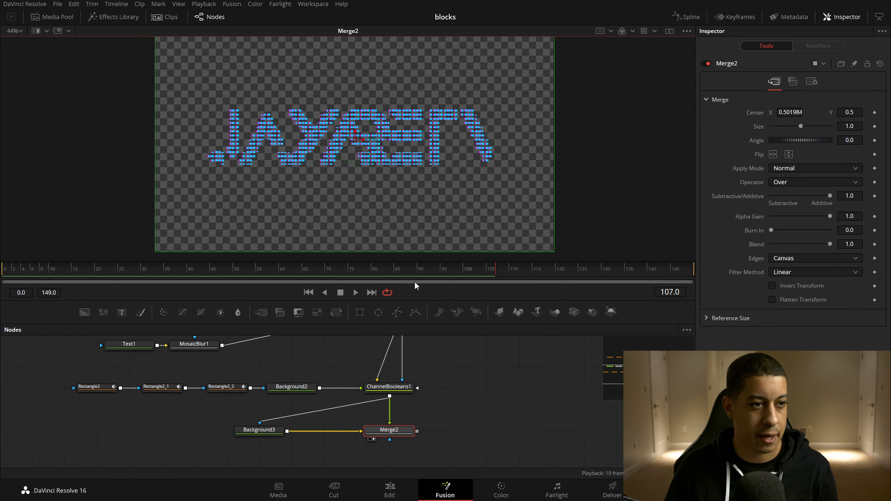
Add a Transform node below Merge2, feed the Merge2 output into it, and show it in the viewer
drag(417, 304, 426, 260)
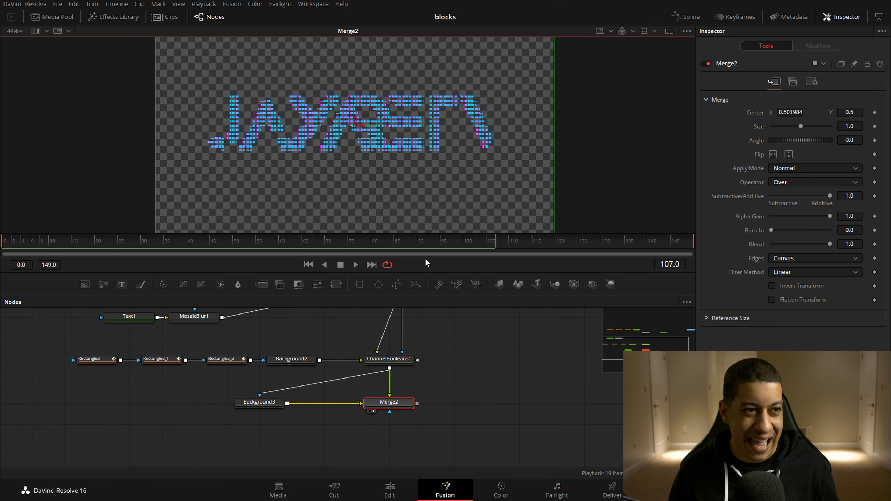
mouse_move(336, 284)
mouse_down()
mouse_move(380, 314)
mouse_move(403, 435)
mouse_up()
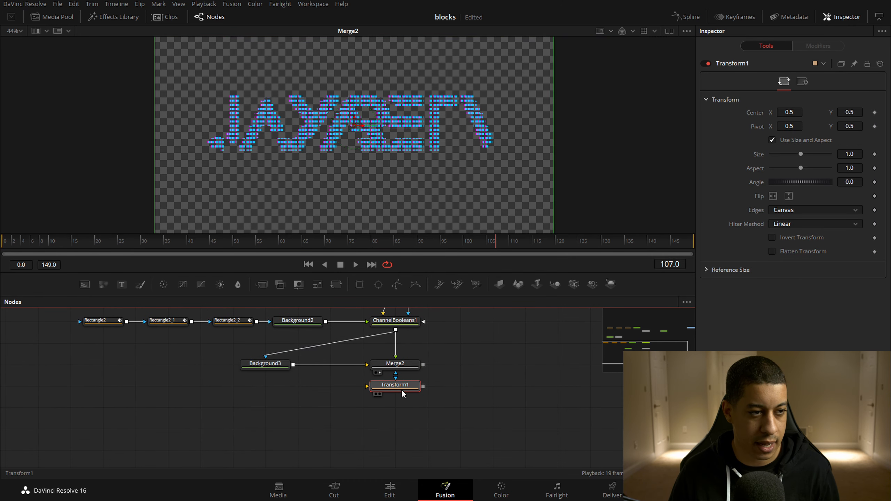
drag(402, 390, 403, 410)
drag(422, 365, 372, 124)
click(393, 409)
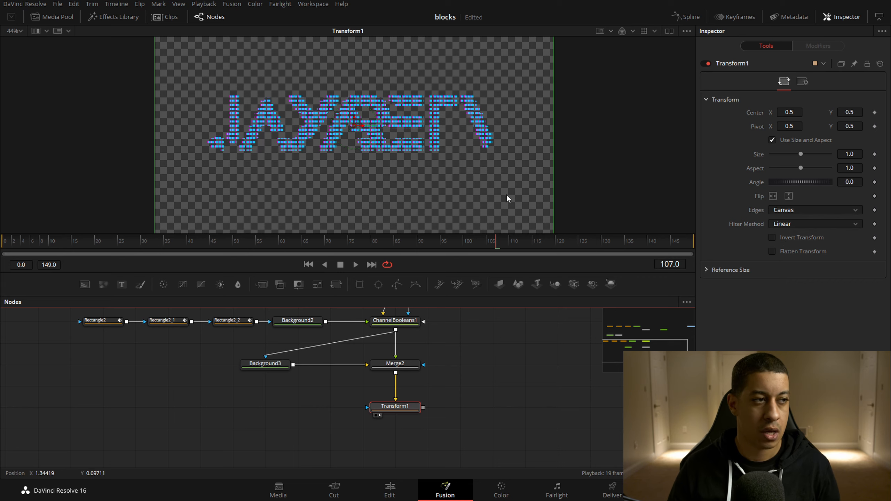
Modify the Center of Transform1 with a Shake modifier
right_click(751, 113)
mouse_move(795, 153)
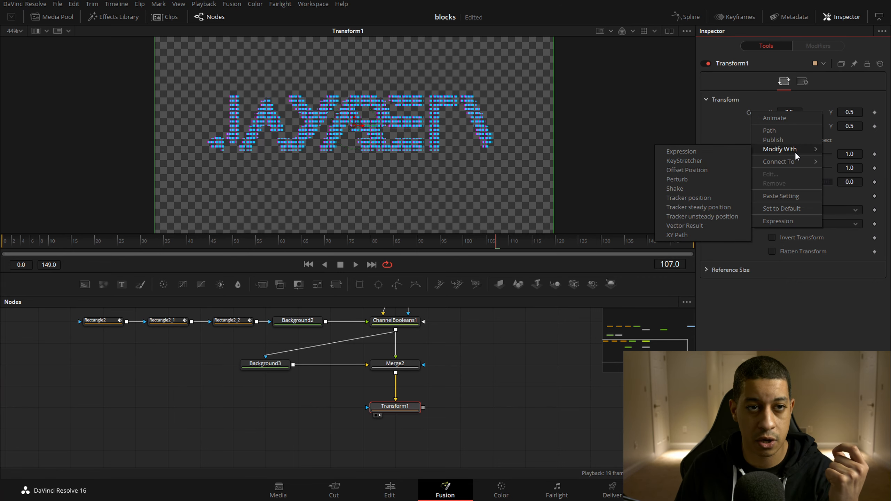
click(701, 192)
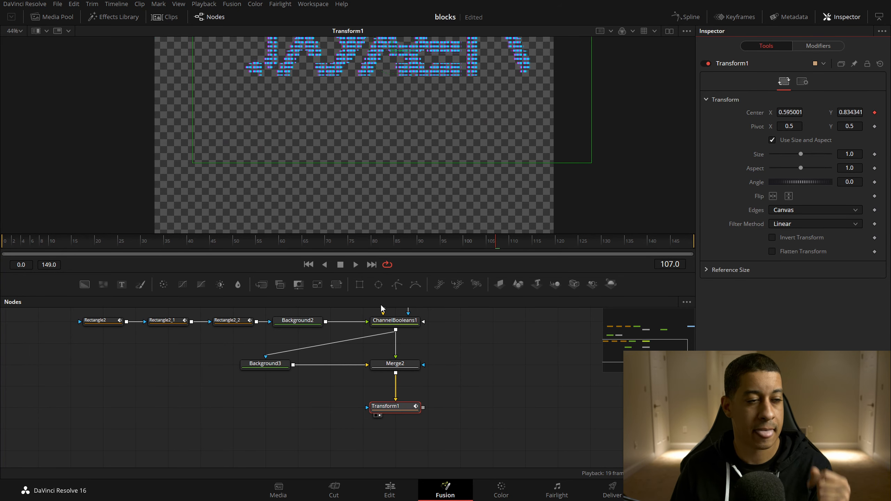
Use the Rectangle2_2 keyframes as a reference to place the playhead at frame 88
drag(442, 333, 452, 383)
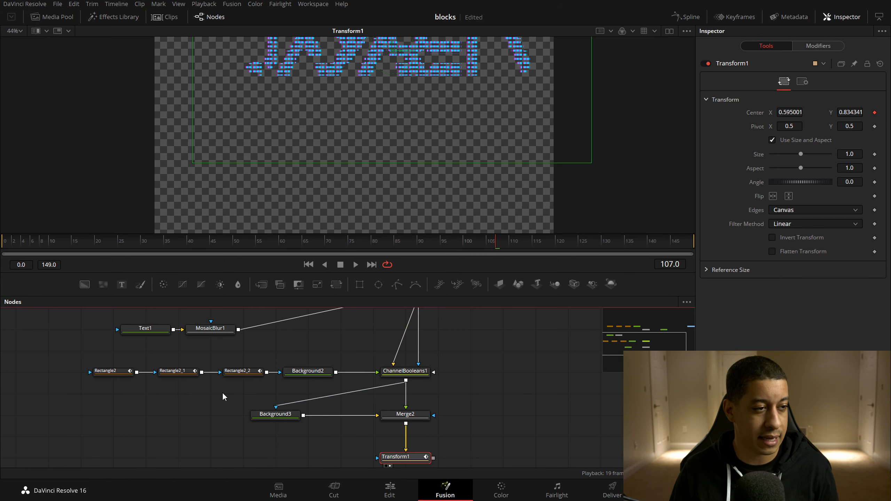
click(237, 371)
drag(395, 244, 412, 245)
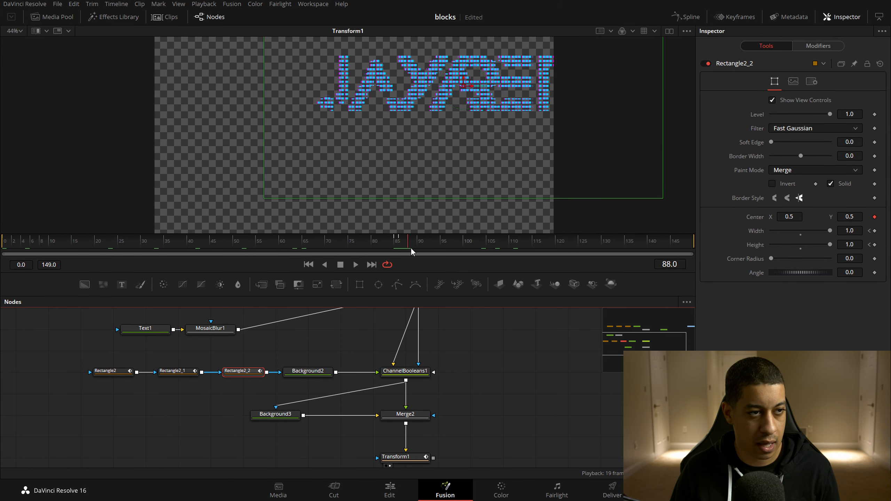
Keyframe the Shake modifier on Transform1's Center at frame 88 with both Minimum and Maximum set to 0.5
click(414, 456)
scroll(437, 448, down, 1)
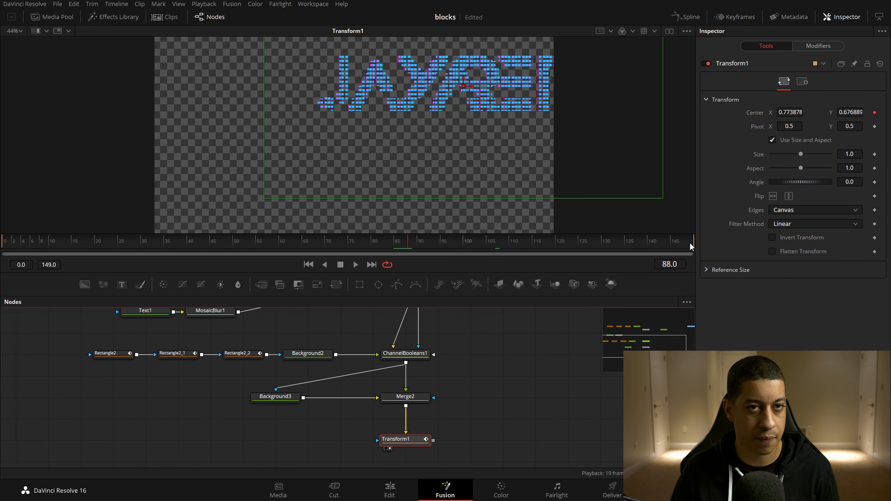
click(827, 46)
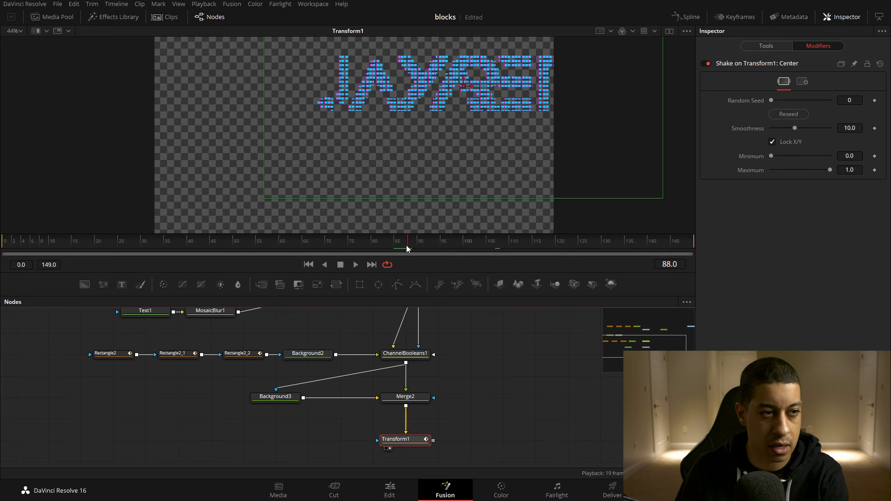
click(874, 156)
click(874, 170)
click(856, 156)
text(0.5)
key(Tab)
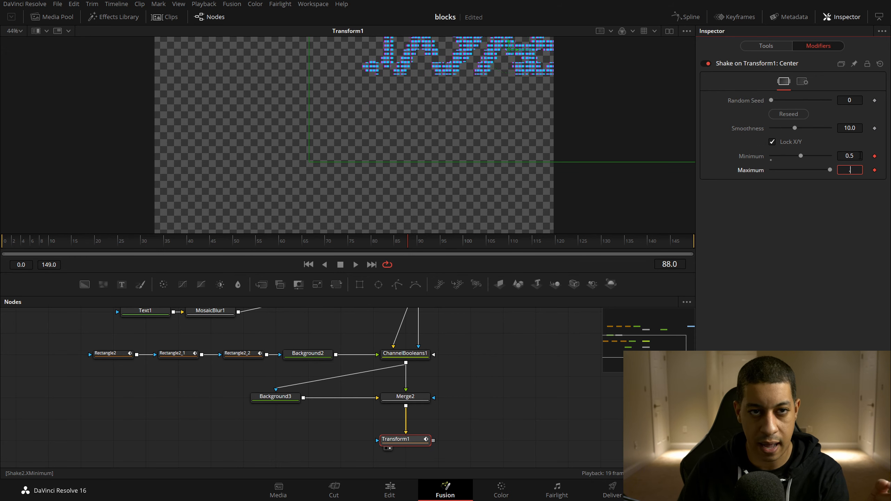
text(0.5)
key(Tab)
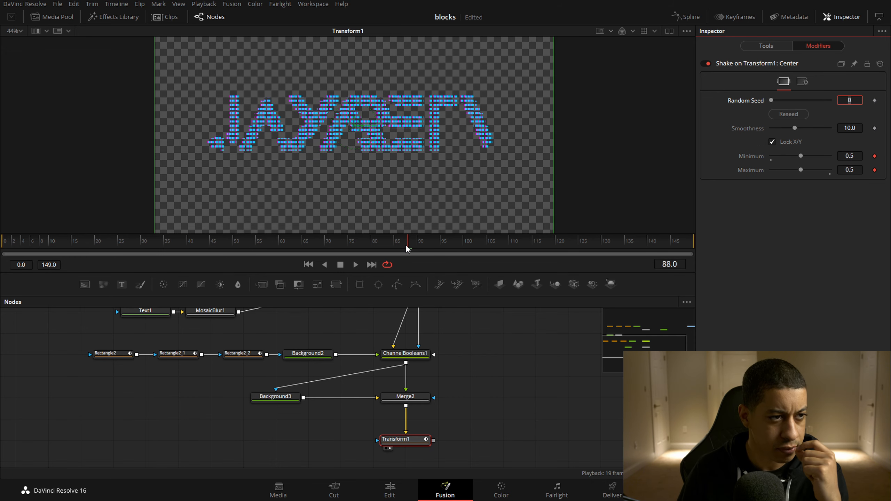
Keyframe the Shake modifier's Minimum at 0.4 and Maximum at 0.6 on frame 87
drag(800, 156, 768, 157)
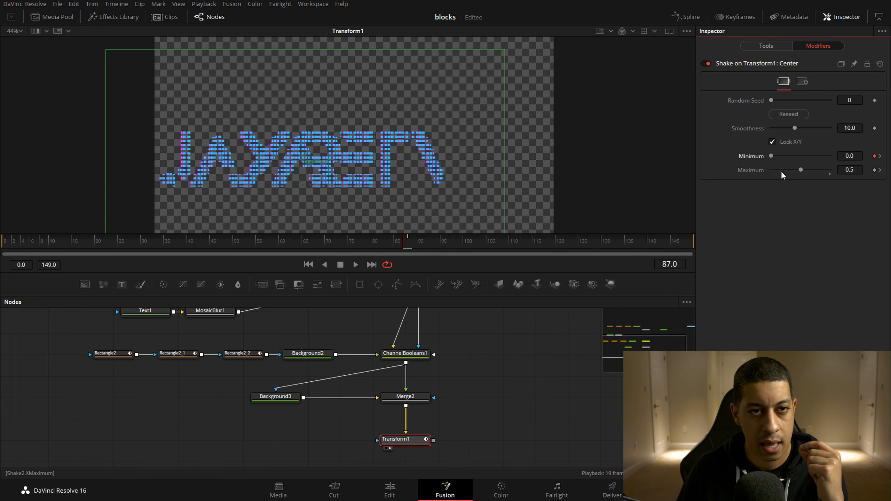
click(853, 157)
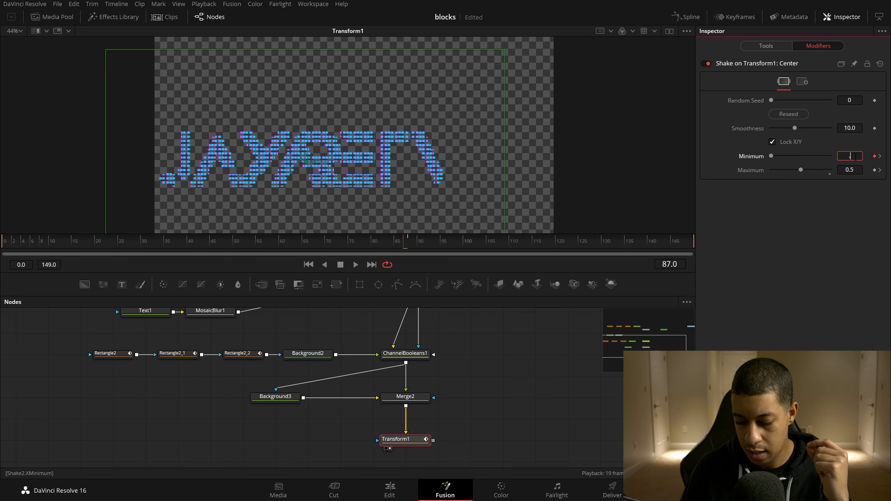
text(.4)
key(Tab)
key(Tab)
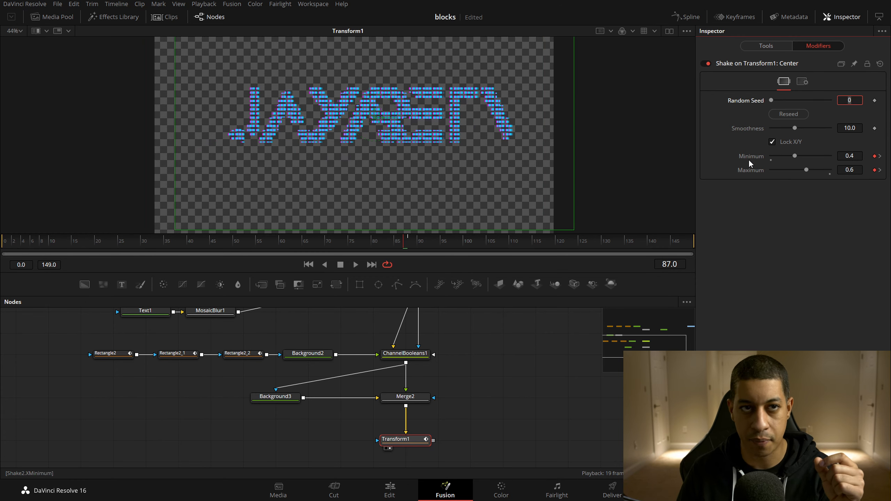
Set the Smoothness of the Shake modifier on Transform1's Center to 0.3
click(766, 46)
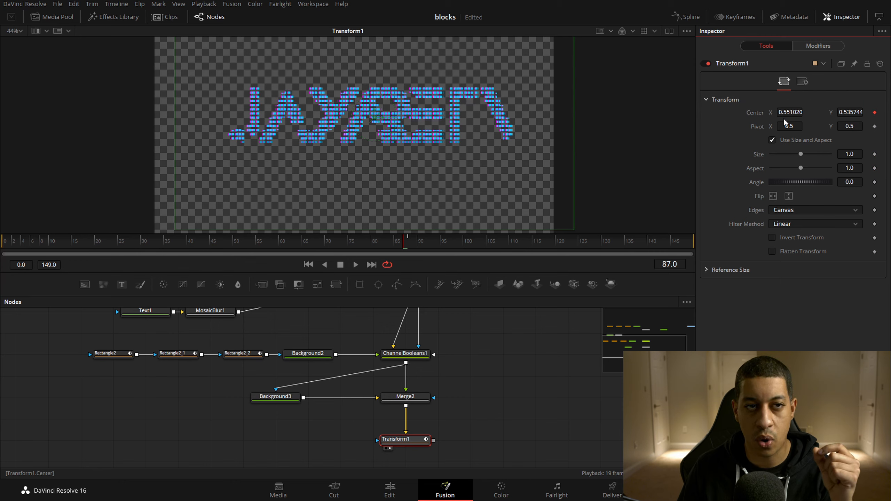
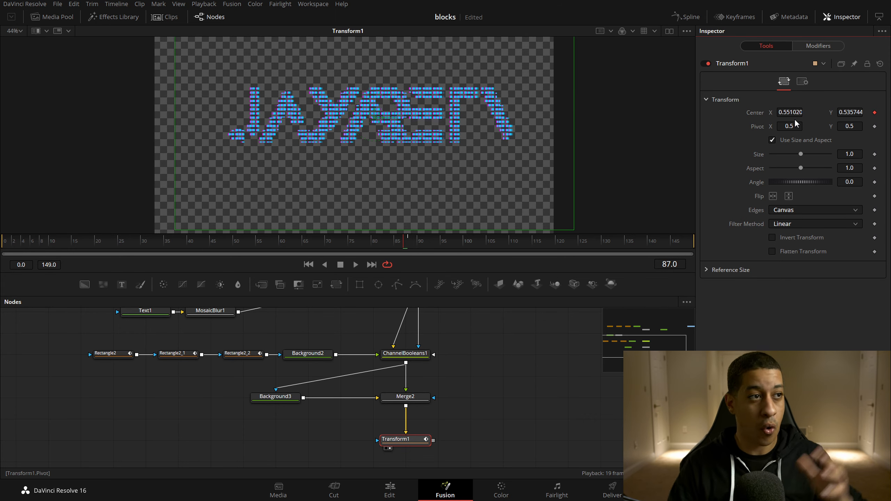
click(826, 46)
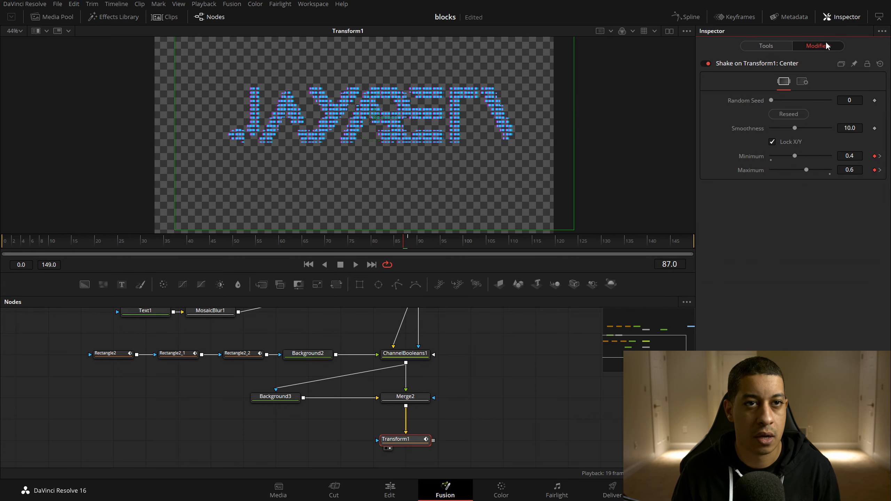
click(856, 128)
text(.)
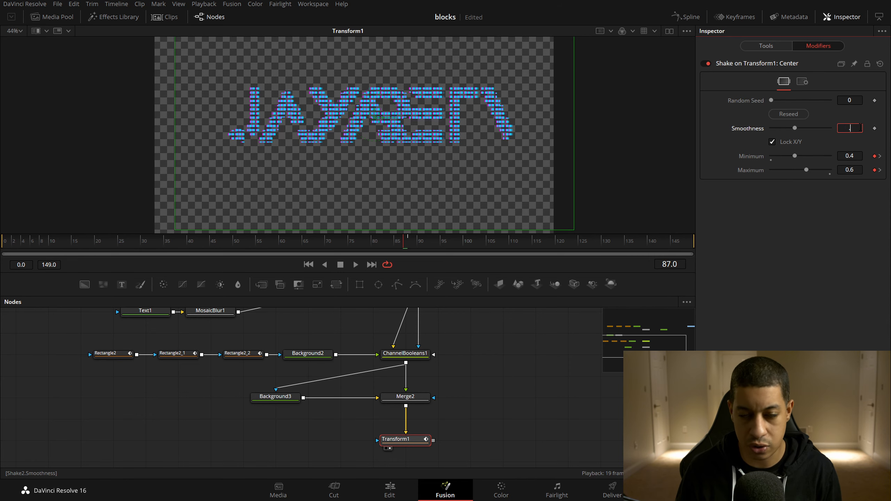
text(3)
key(Tab)
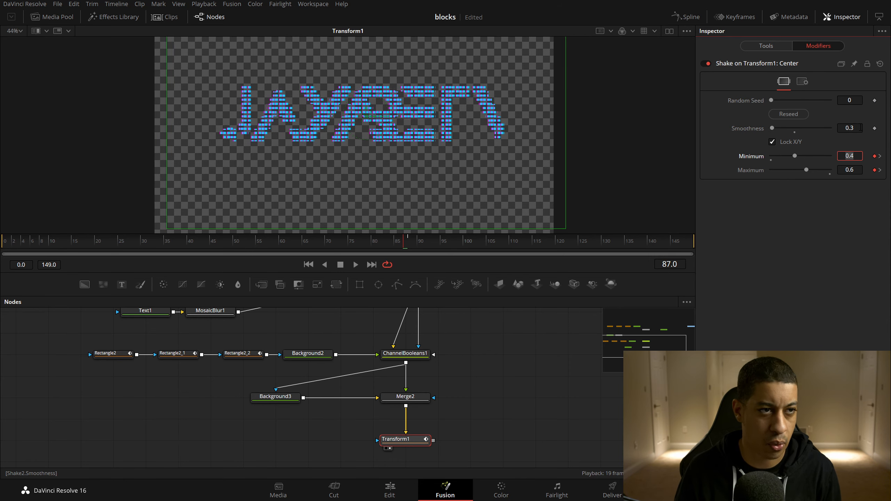
Play the animation to check the shake before the frame 88 keyframe
click(356, 264)
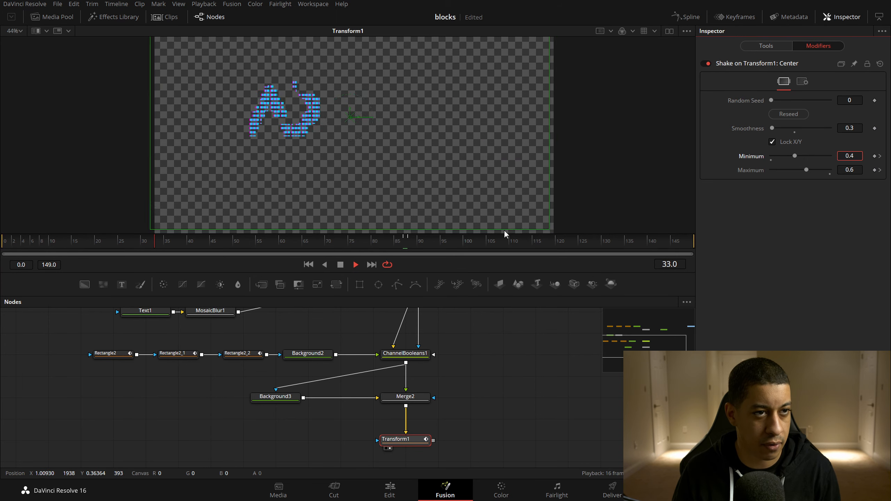
key(space)
Enable Motion Blur on Transform1 and set its Quality to 5
click(408, 441)
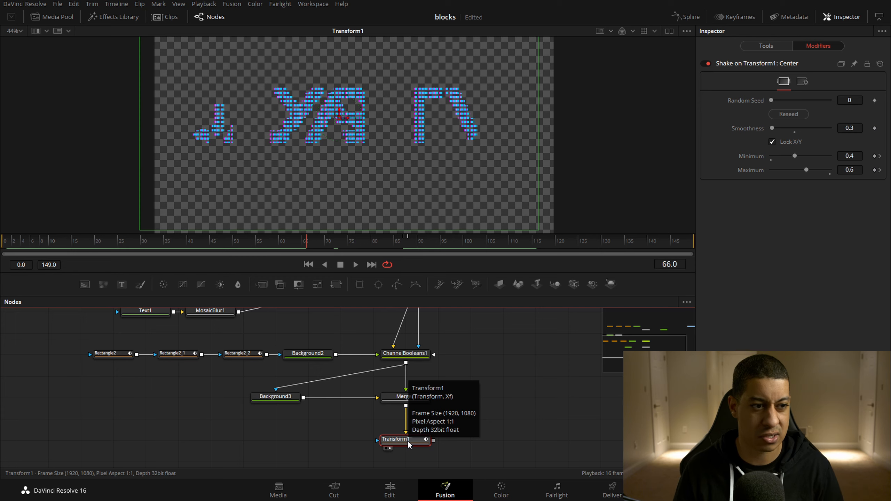
click(773, 47)
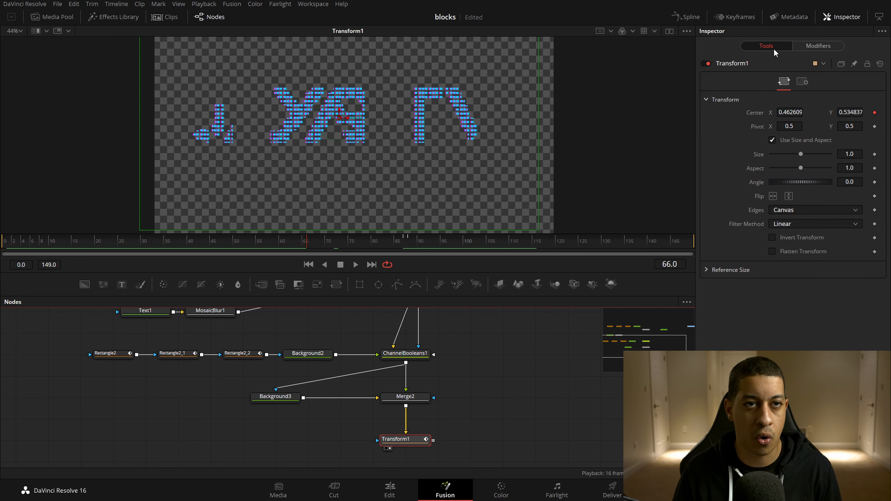
click(803, 82)
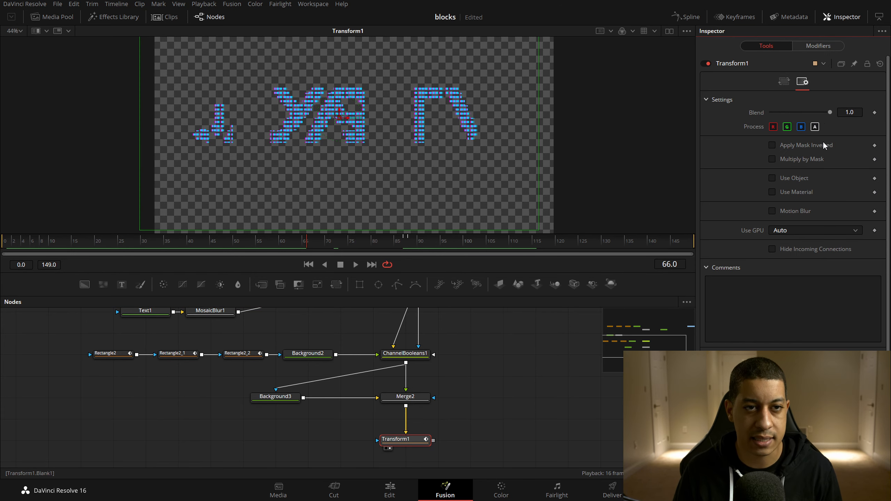
click(796, 211)
click(856, 225)
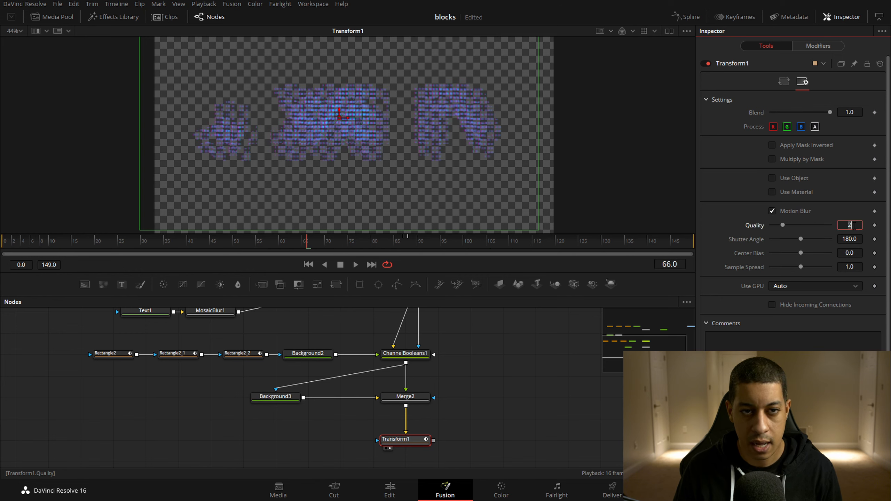
text(5)
key(Tab)
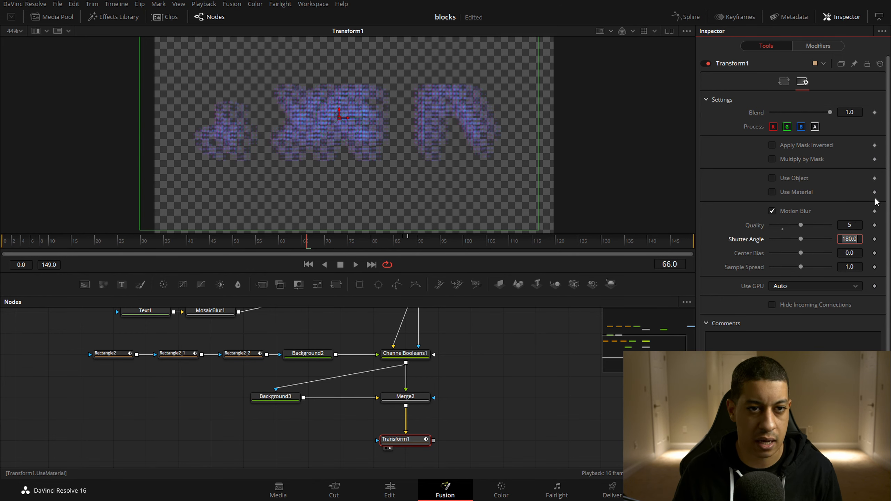
Play the motion-blurred text from the first frame, stop around frame 46, and examine the blur up close
click(309, 264)
click(356, 264)
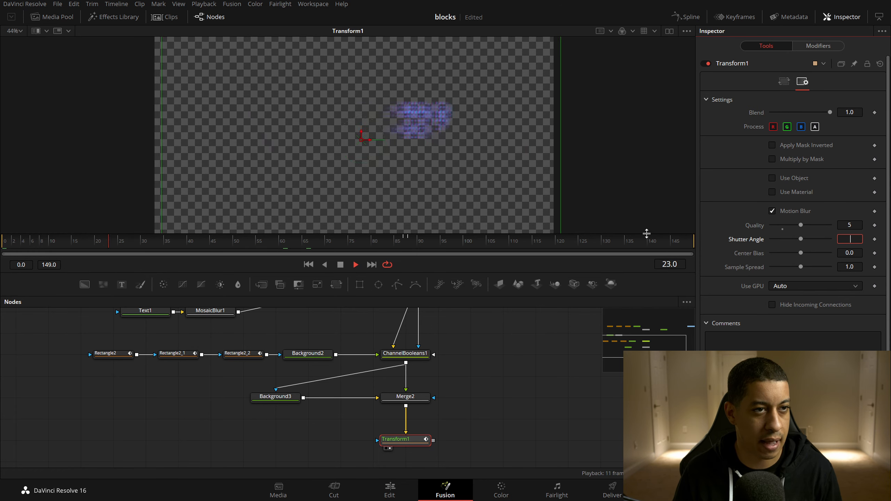
click(538, 351)
key(space)
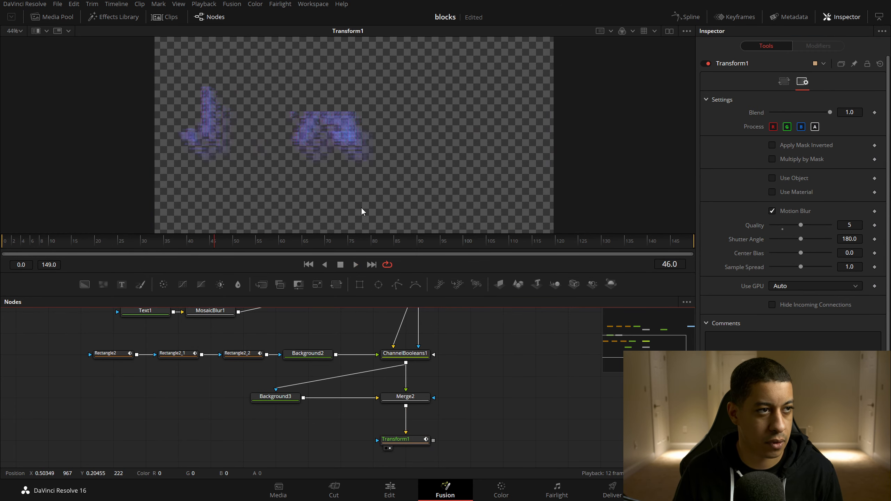
scroll(358, 153, up, 5)
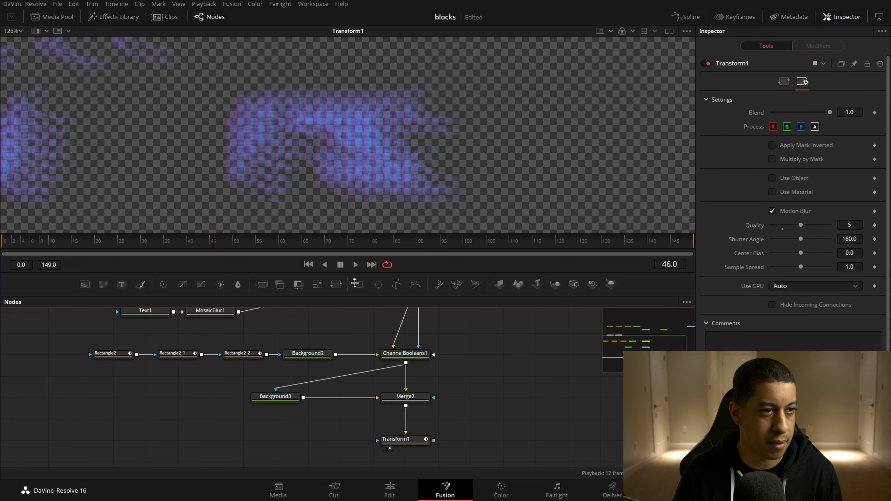
Raise Transform1's motion blur Quality to 10 and return the playhead to frame 0
click(857, 224)
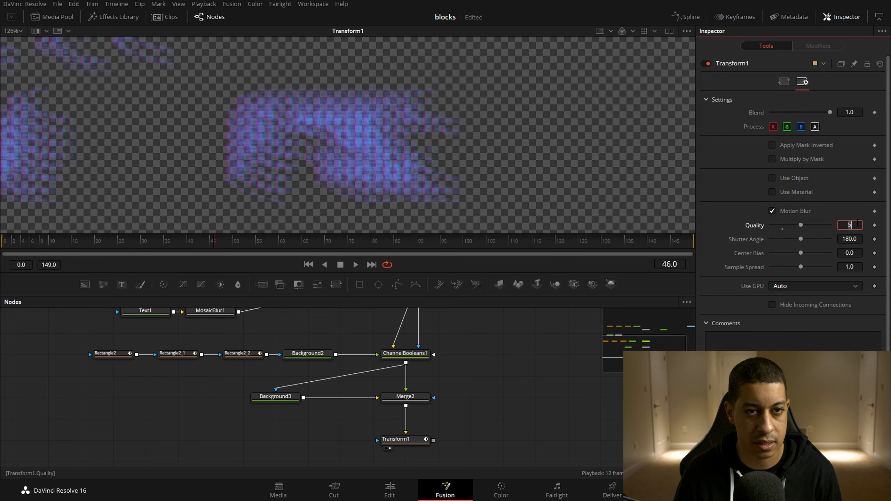
text(10)
key(Tab)
drag(215, 241, 2, 242)
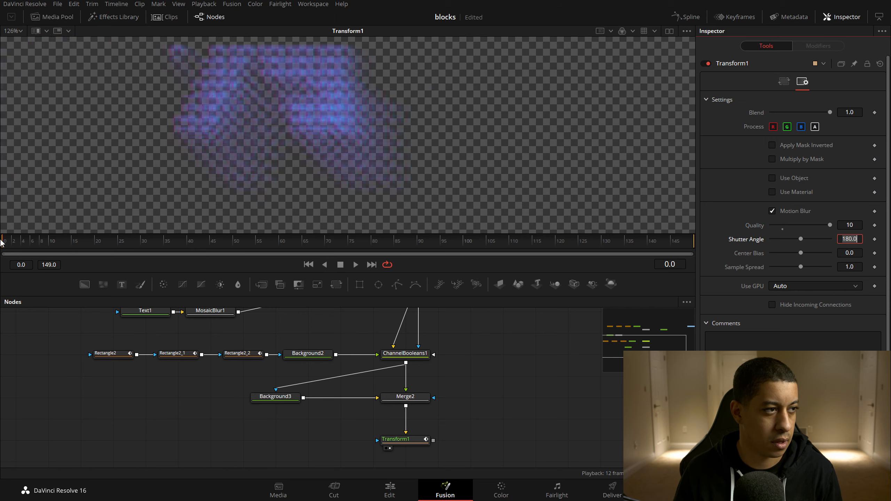
Add a black Background node beside Transform1, merge the Transform1 output over it, and show the merge in the viewer
drag(449, 353, 440, 306)
drag(90, 287, 424, 417)
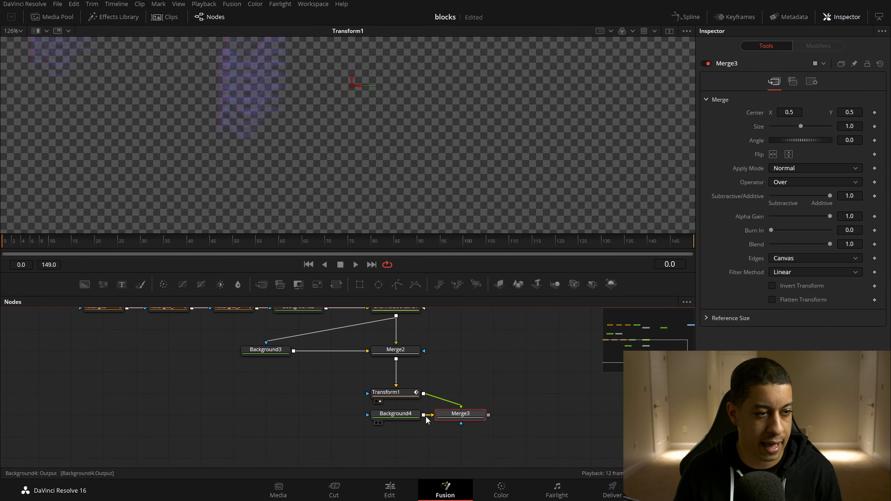
key(1)
scroll(341, 129, down, 5)
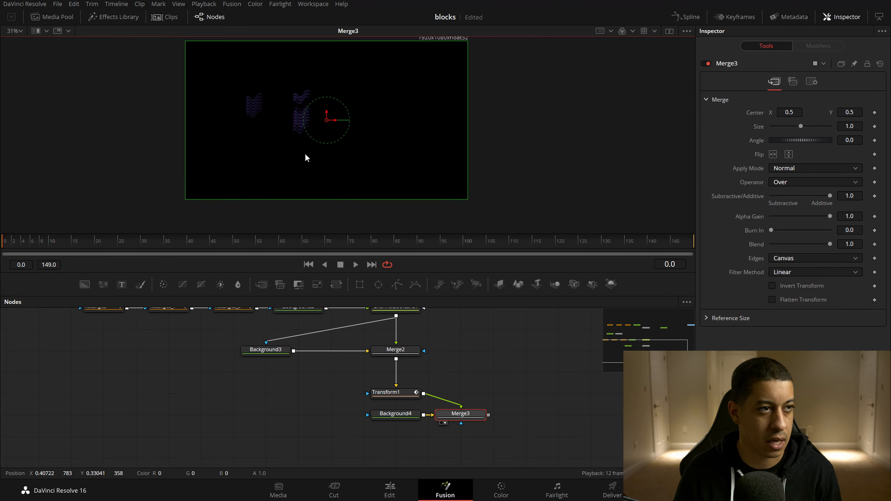
Play the shaking text over the black background, stop at frame 45, and inspect the motion blur closely
key(space)
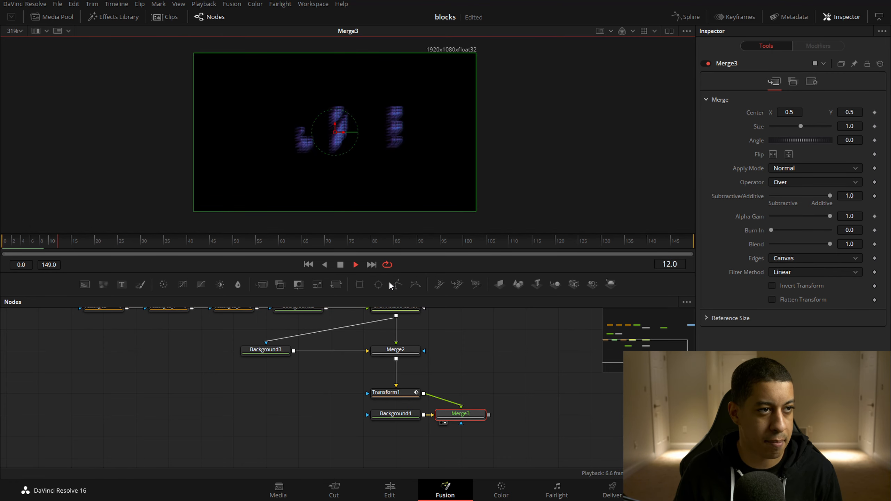
key(space)
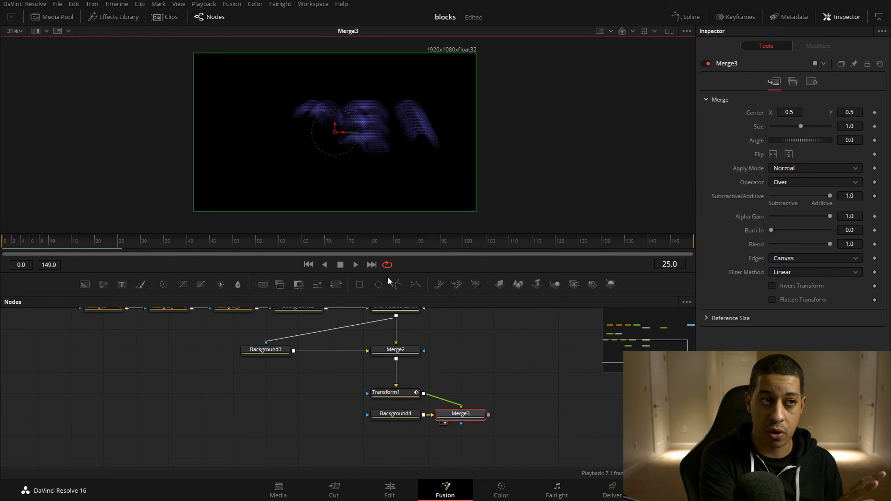
key(space)
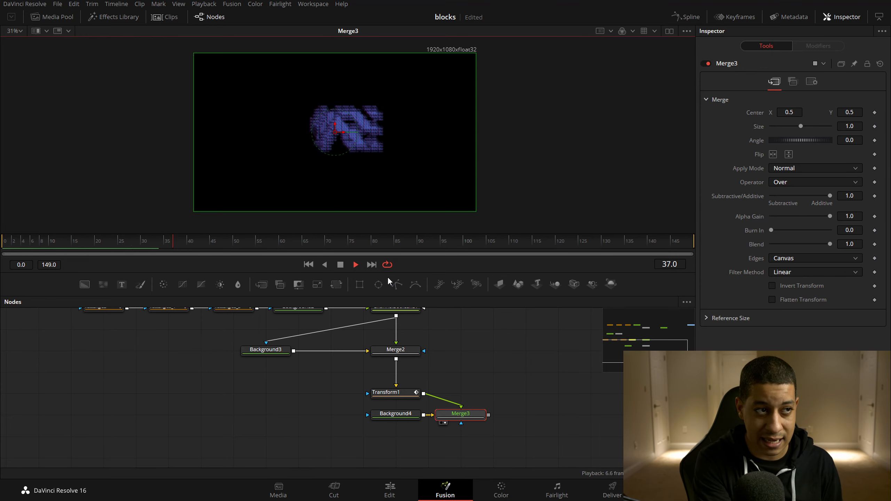
key(space)
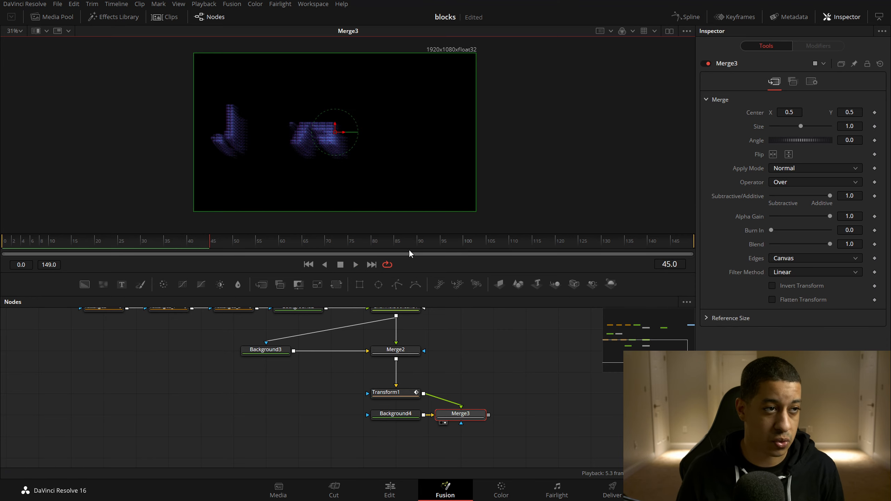
scroll(341, 151, up, 5)
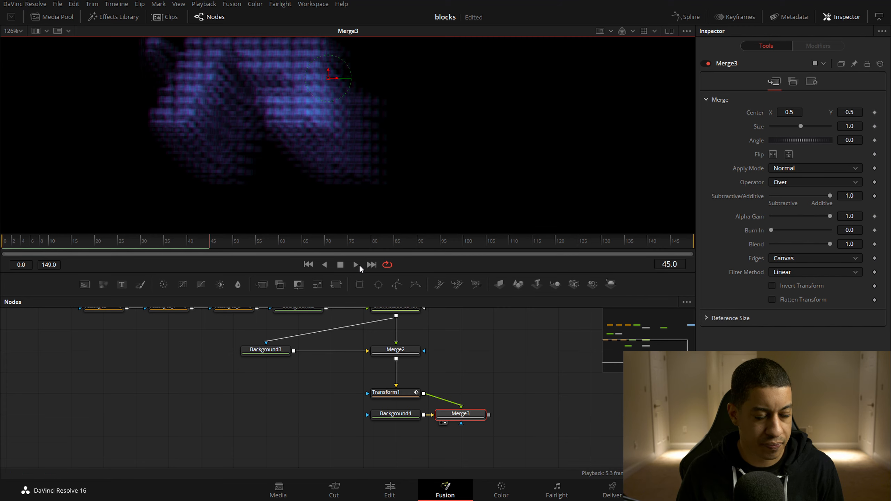
Set Transform1's motion blur Shutter Angle to 90
click(405, 396)
scroll(818, 205, down, 2)
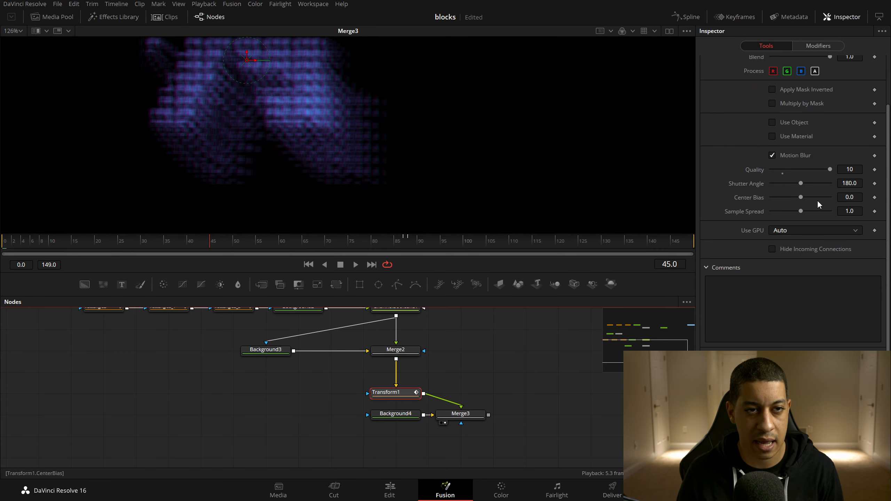
double_click(858, 183)
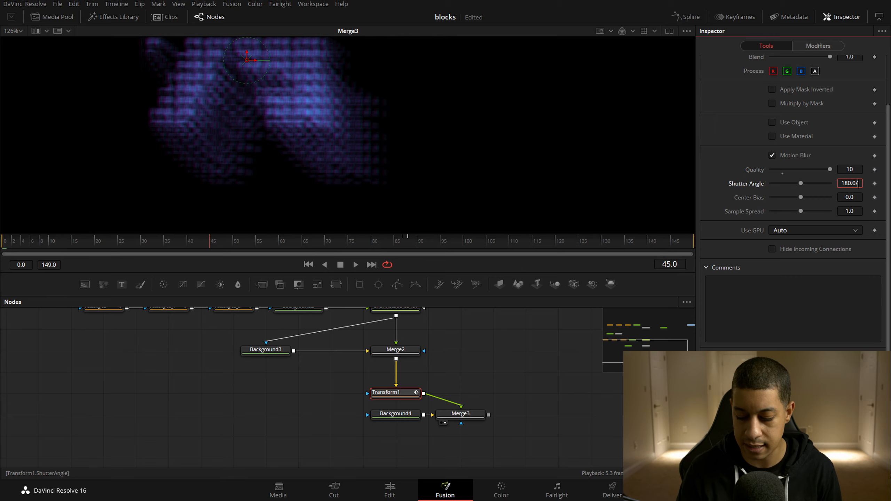
text(90)
key(Tab)
click(323, 133)
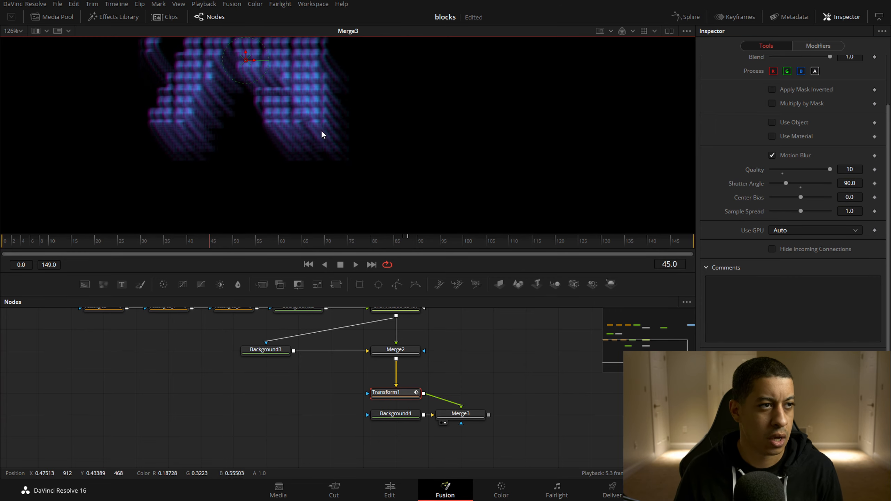
Enlarge the viewer area and return the playhead to frame 0 to examine the reduced motion blur
drag(322, 131, 398, 176)
drag(210, 236, 210, 253)
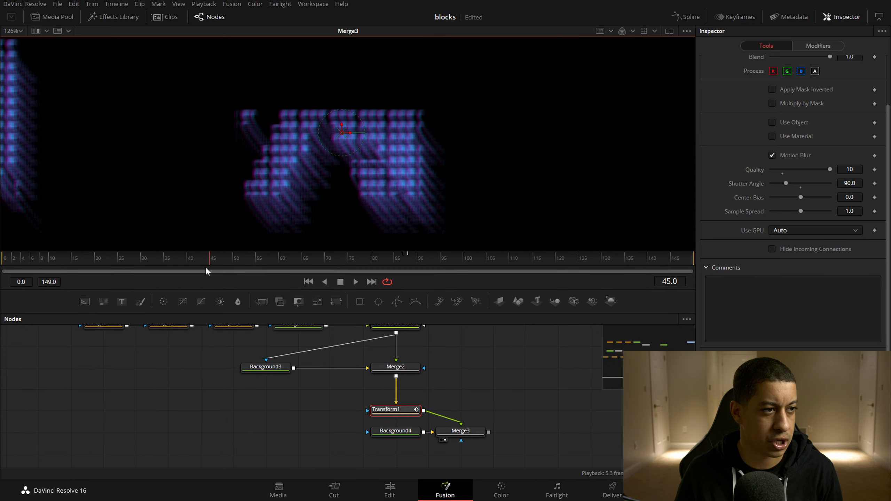
drag(105, 260, 137, 259)
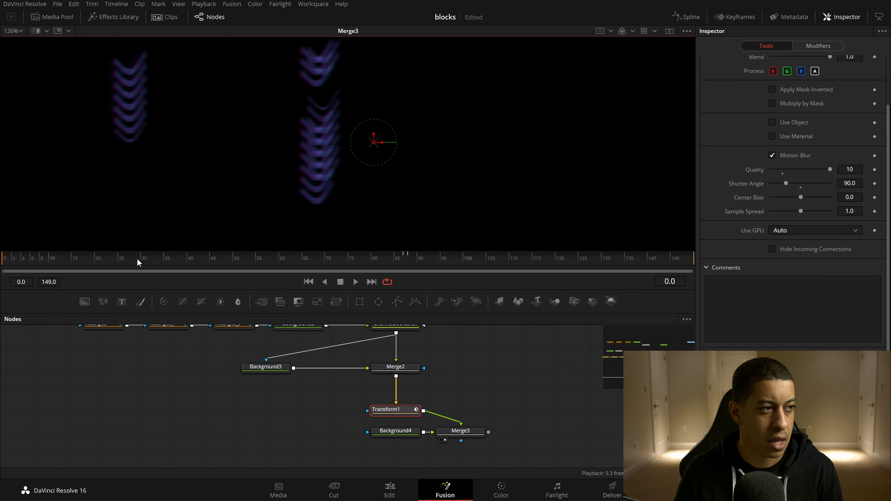
Play the shaking text to check the reduced motion blur, stop at frame 56, and save the project
click(353, 283)
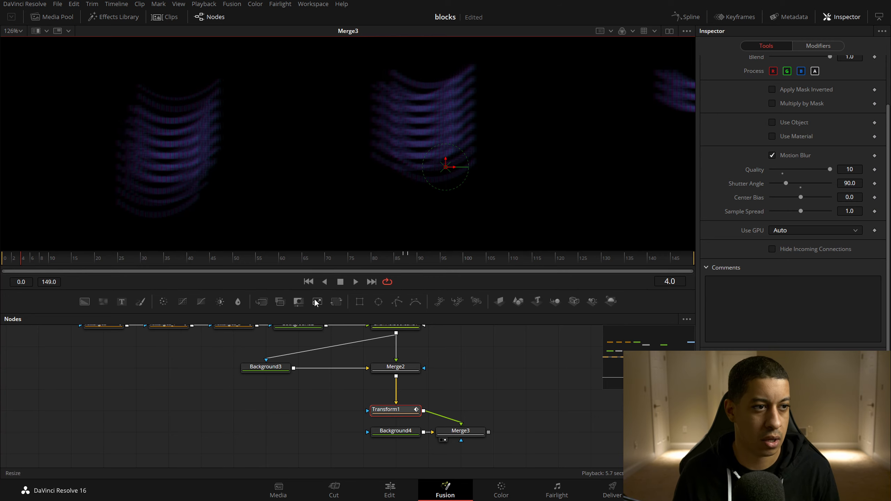
click(355, 282)
scroll(427, 161, down, 2)
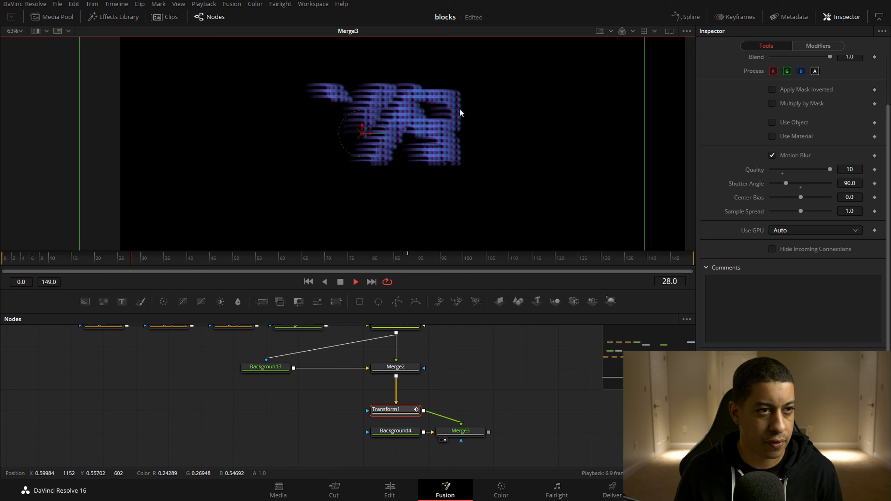
click(340, 282)
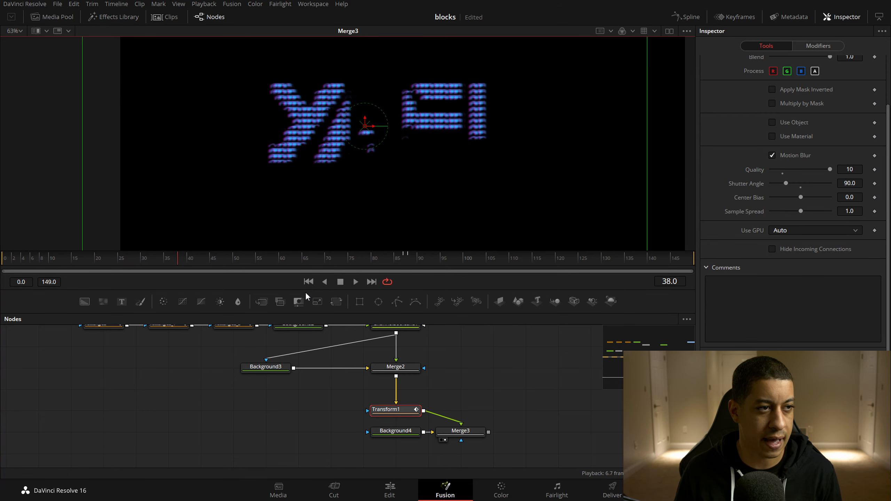
key(space)
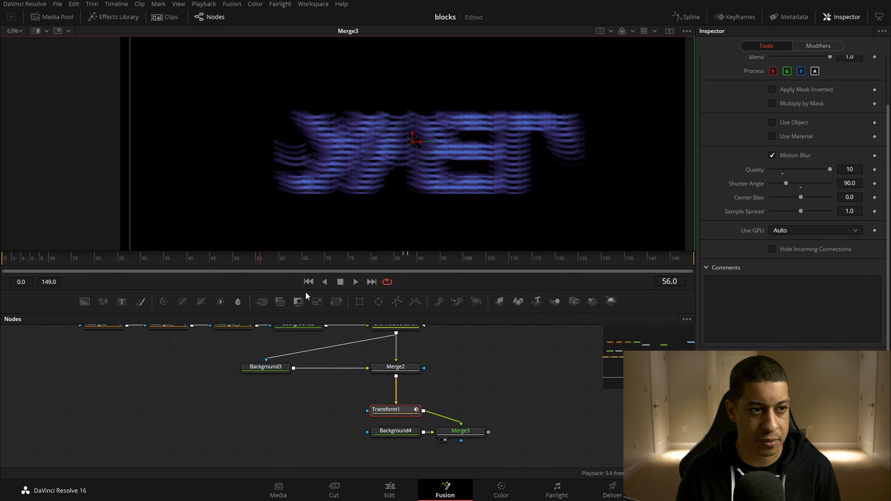
key(space)
key(ctrl+s)
Delete the Background4 and Merge3 nodes and show Transform1 in the viewer
drag(536, 449, 373, 427)
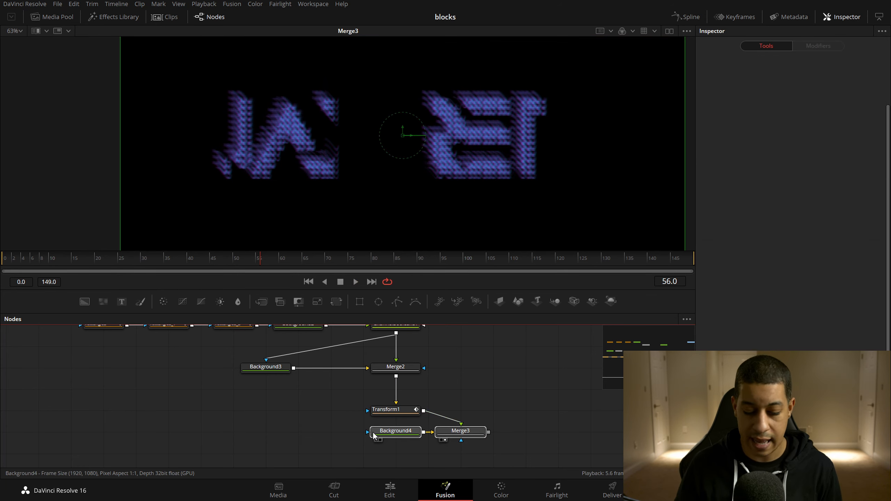
key(Delete)
drag(376, 412, 304, 158)
drag(471, 385, 439, 387)
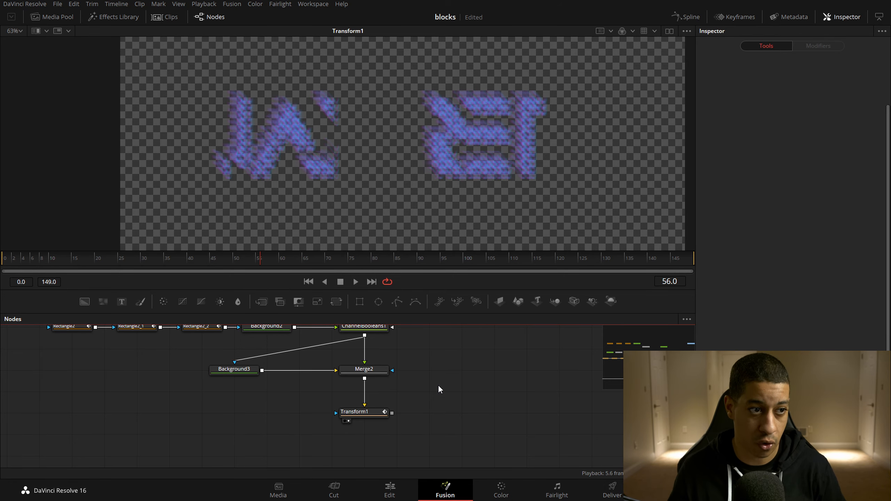
Add a Merge node beside Transform1, connect Blank as its background and Transform1 as its foreground, and show the merge in the viewer
drag(260, 304, 426, 475)
scroll(455, 432, down, 2)
scroll(458, 407, down, 4)
drag(434, 385, 476, 382)
scroll(442, 396, up, 1)
scroll(433, 389, down, 1)
scroll(426, 390, up, 3)
drag(456, 446, 511, 400)
scroll(476, 403, down, 1)
drag(455, 353, 430, 462)
drag(496, 448, 497, 402)
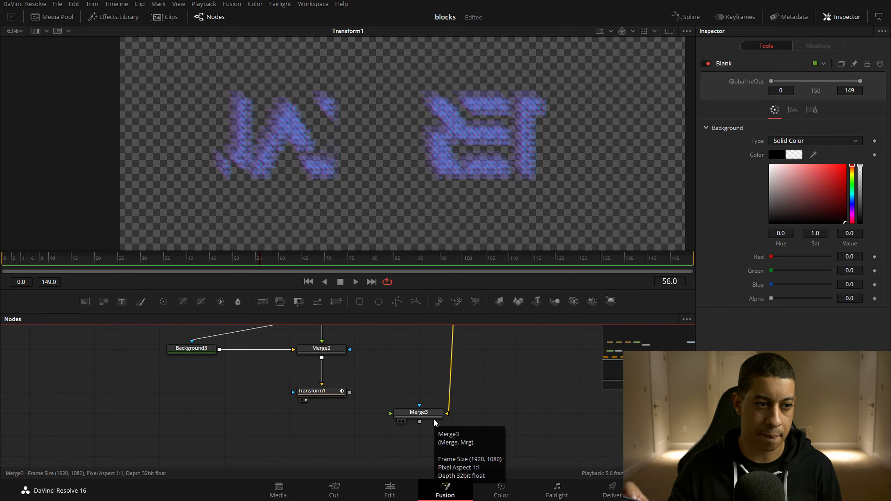
key(1)
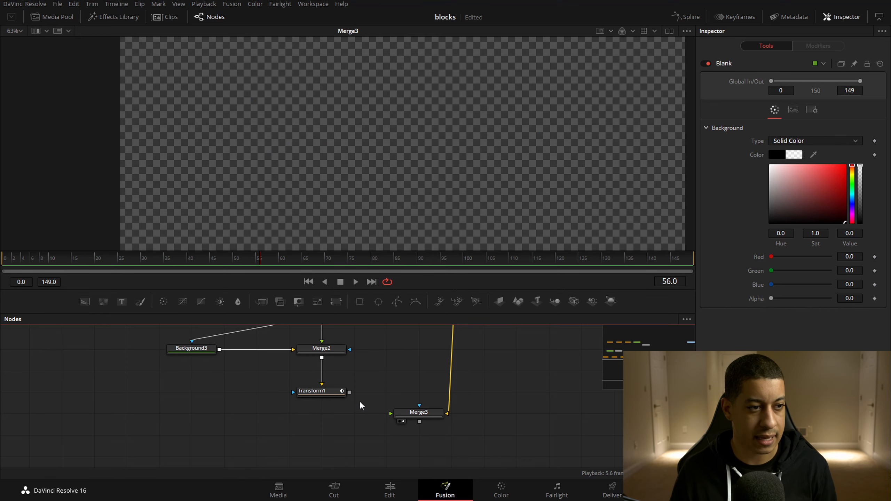
drag(349, 392, 459, 392)
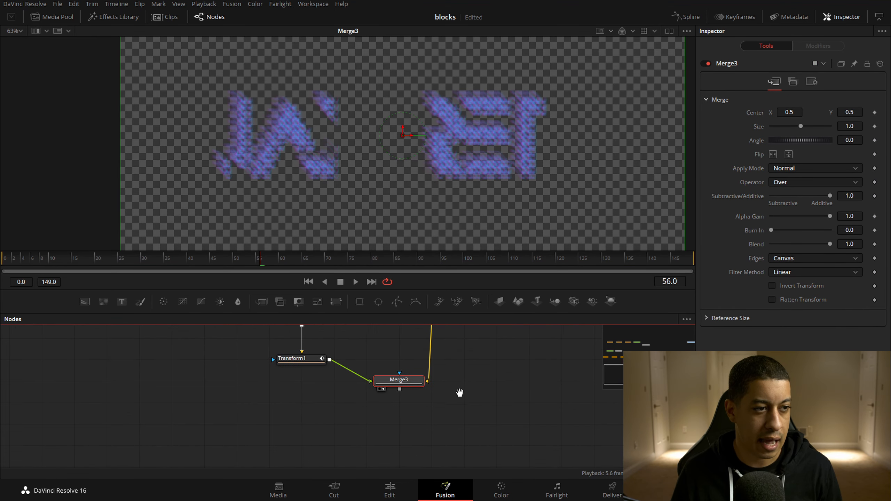
Mask Merge3 with a new Rectangle node and set the rectangle's Width to 1.0
drag(407, 416, 400, 381)
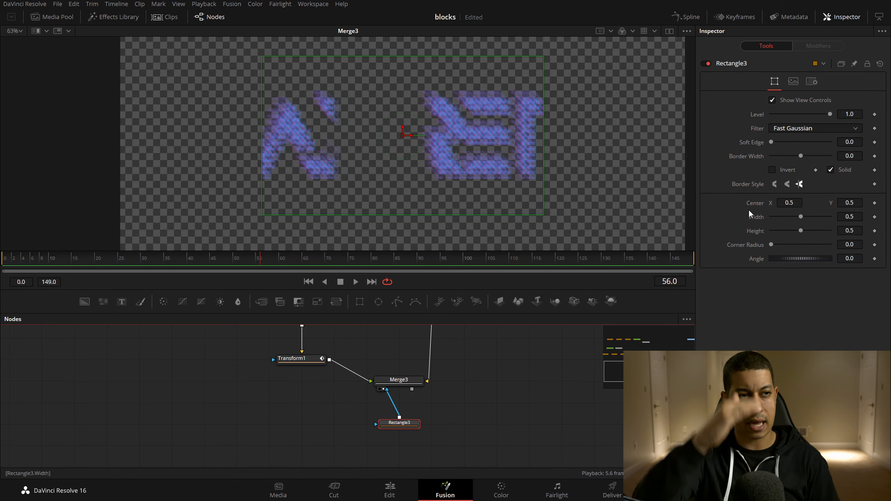
drag(799, 220, 841, 238)
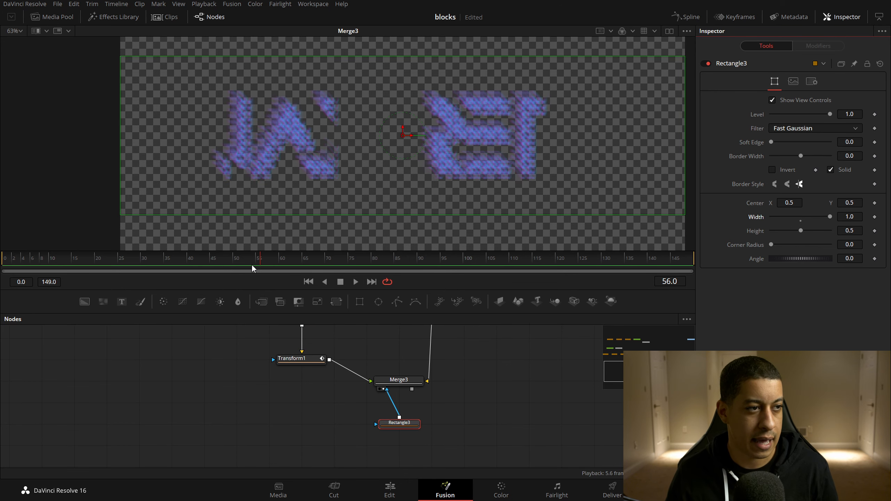
At frame 0, set Rectangle3's Height to 0.3 and keyframe it
drag(256, 263, 1, 279)
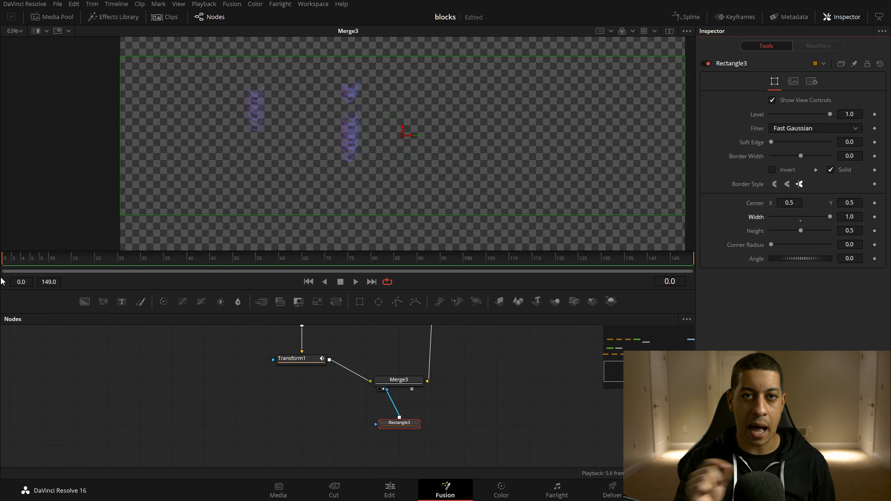
drag(862, 235, 861, 234)
click(861, 235)
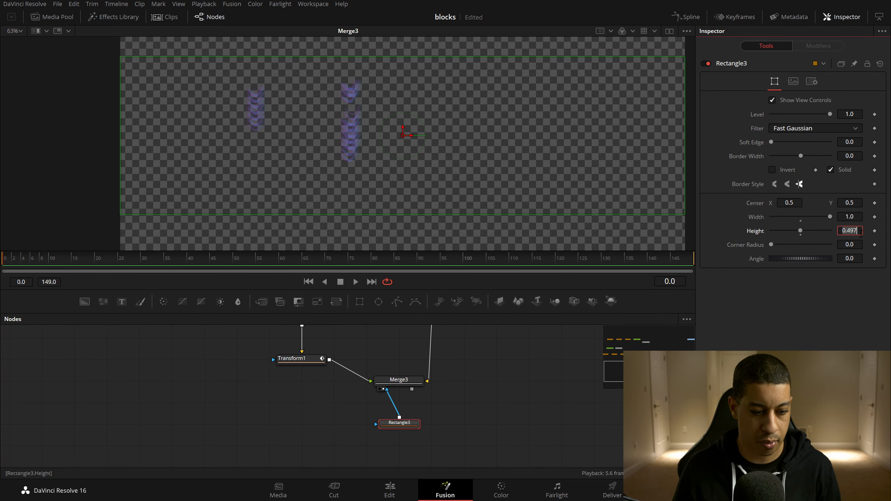
key(BackSpace)
text(3)
key(Tab)
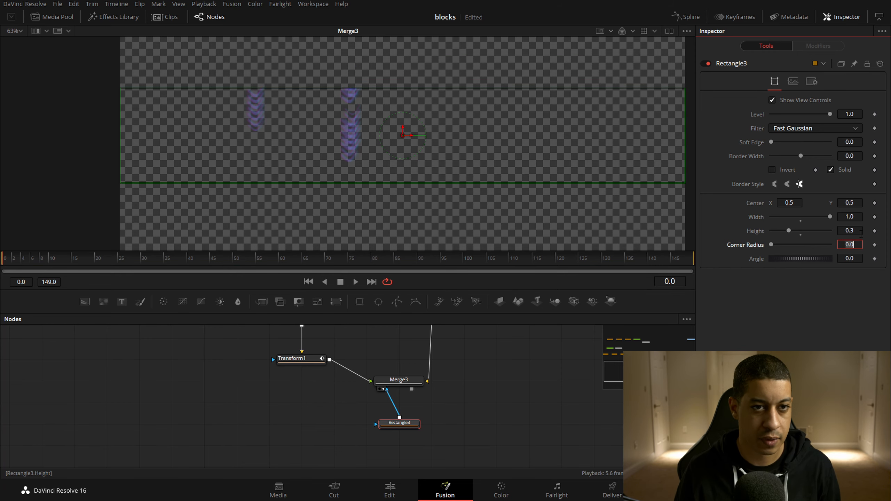
click(875, 231)
Keyframe Rectangle3's Height at 0.01 on frame 140
drag(632, 260, 650, 260)
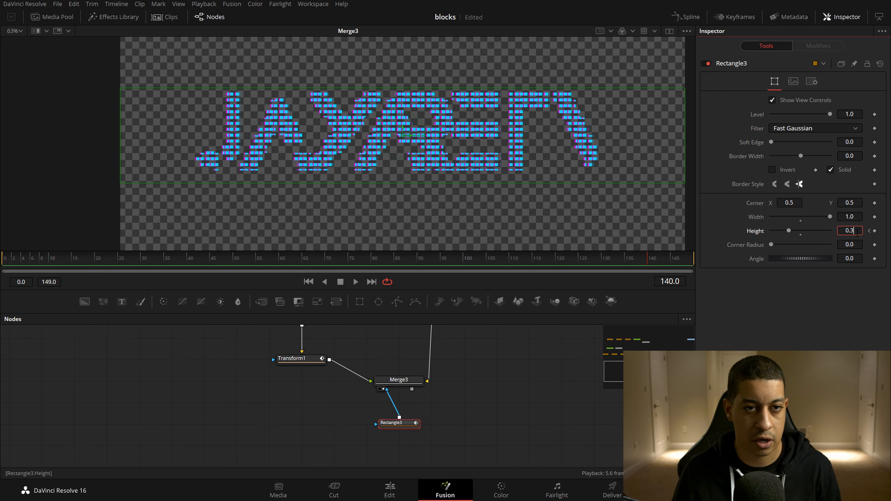
text(1)
key(Tab)
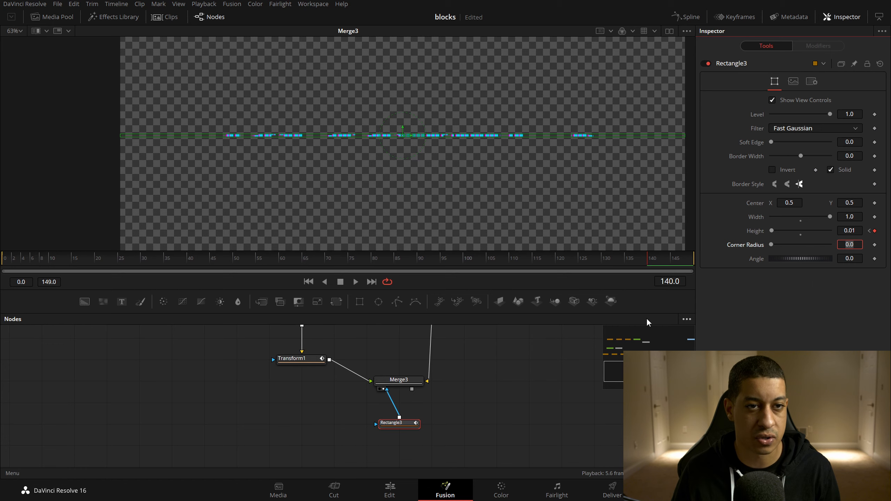
Modify Rectangle3's Center with a Shake modifier and unlock its X and Y ranges from each other
right_click(761, 203)
mouse_move(805, 239)
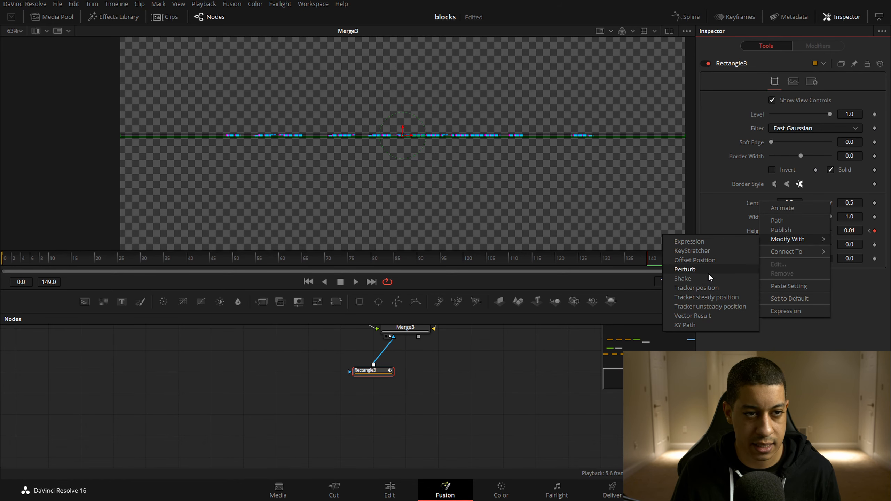
click(688, 278)
click(825, 48)
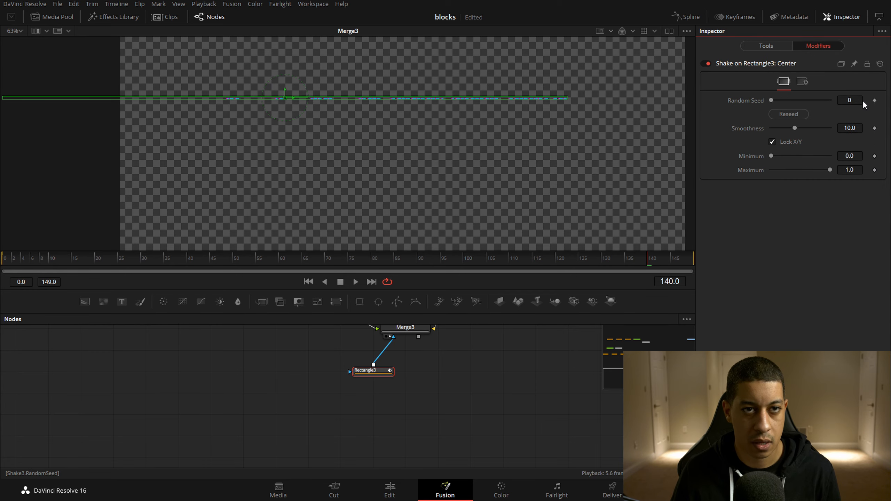
click(795, 144)
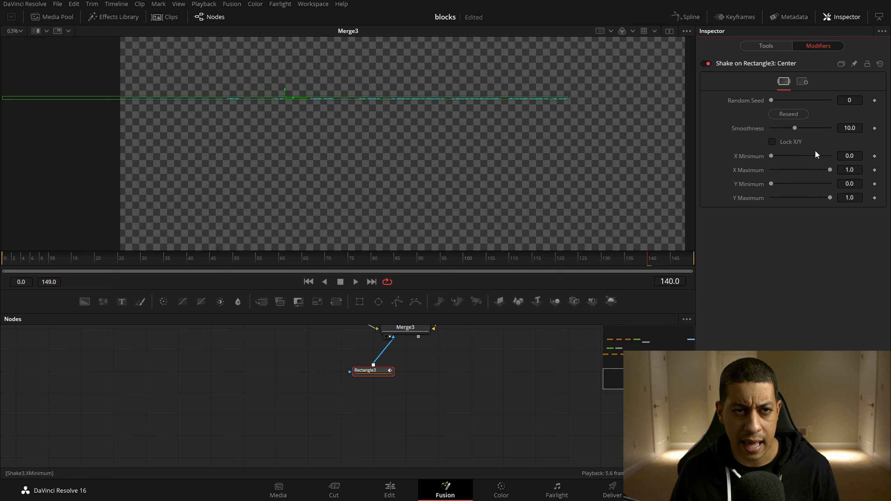
Restrict the Center shake to vertical movement by setting both X Minimum and X Maximum to 0.5
click(768, 48)
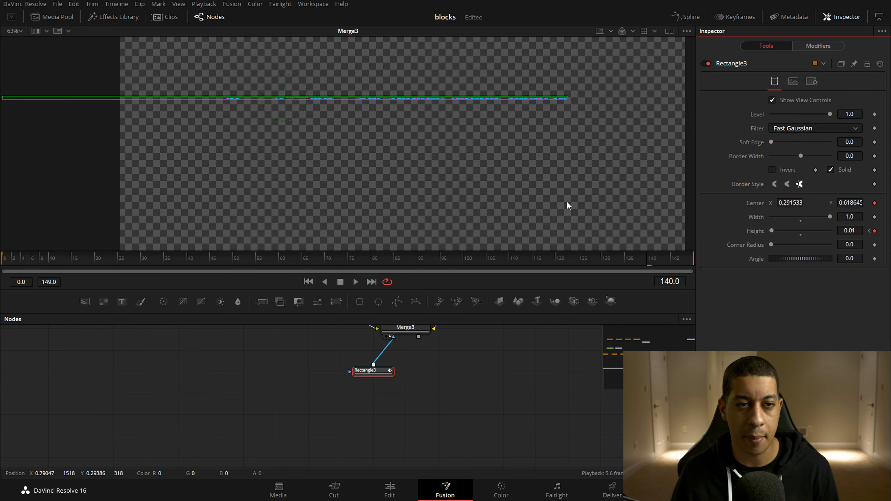
click(817, 46)
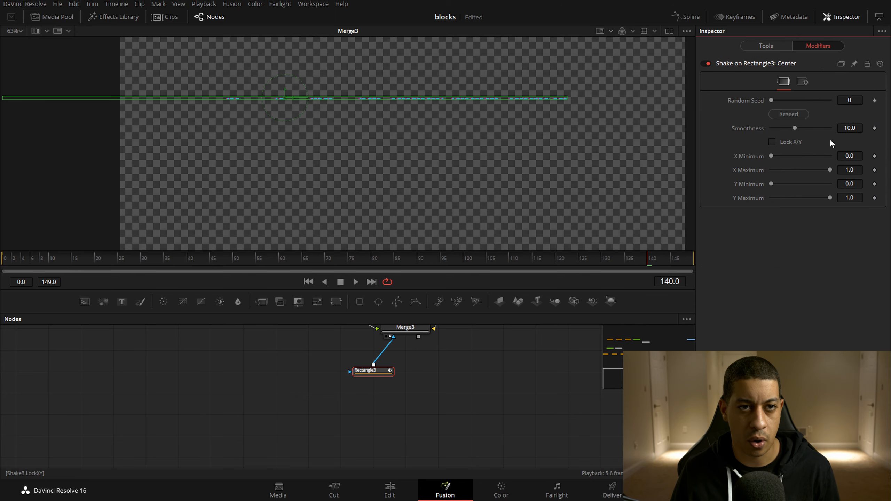
click(859, 155)
text(.5)
key(Tab)
text(.5)
key(Tab)
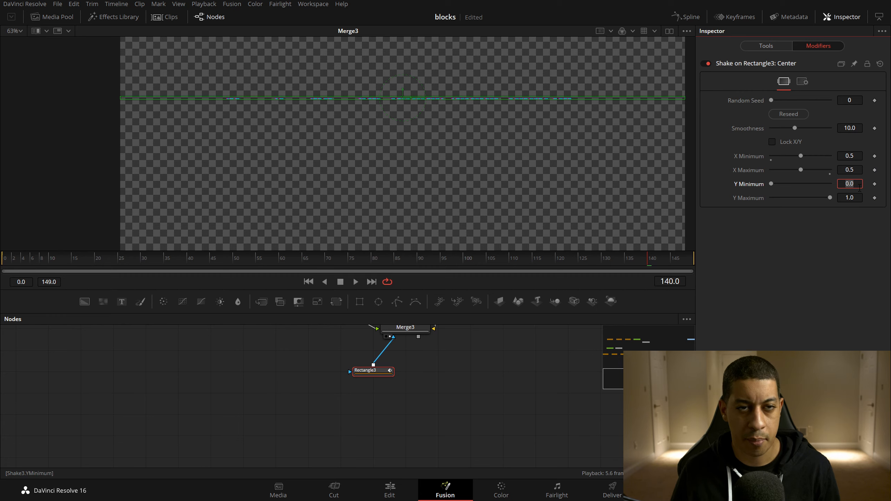
Play the masked text from frame 0 and set the Center shake's Smoothness to 2.0
drag(331, 255, 1, 269)
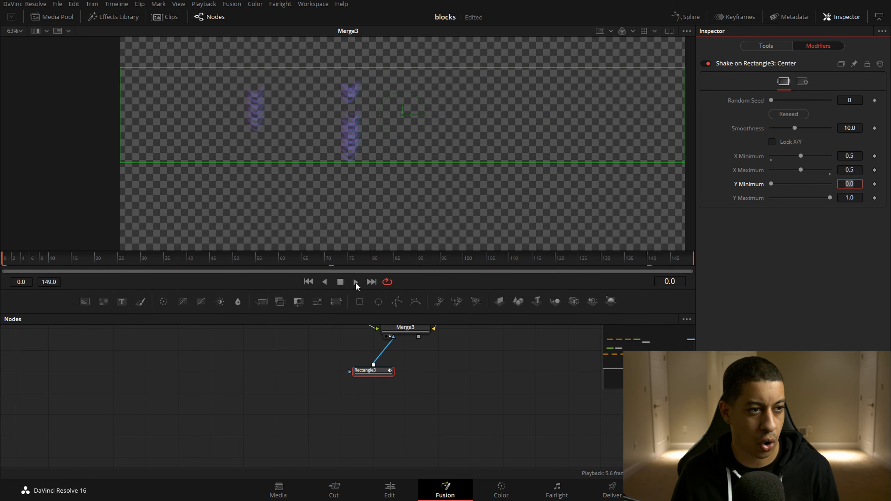
click(355, 282)
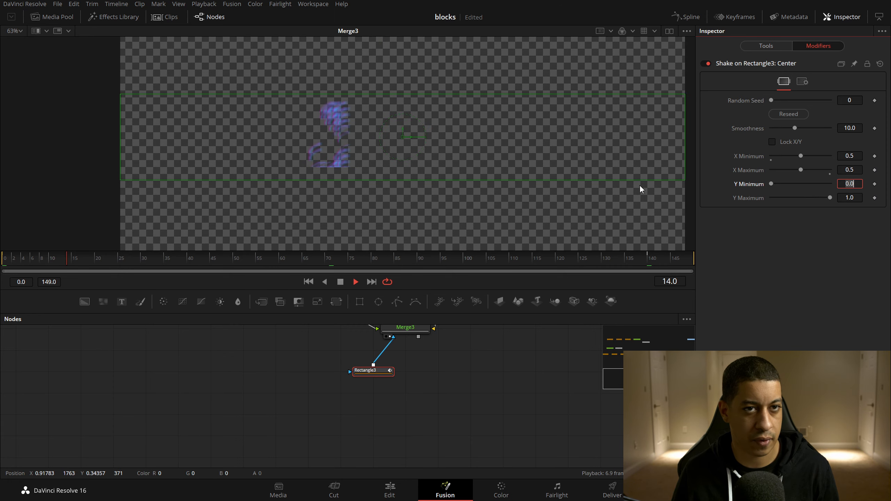
click(848, 128)
text(2)
key(Tab)
key(BackSpace)
click(340, 282)
Move Rectangle3 further below Merge3 and chain two pasted copies of it into the mask connection
click(453, 406)
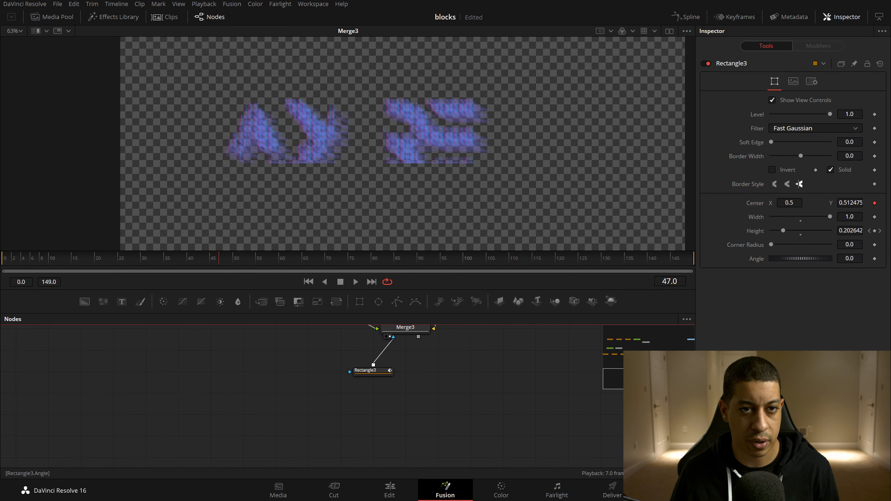
click(370, 372)
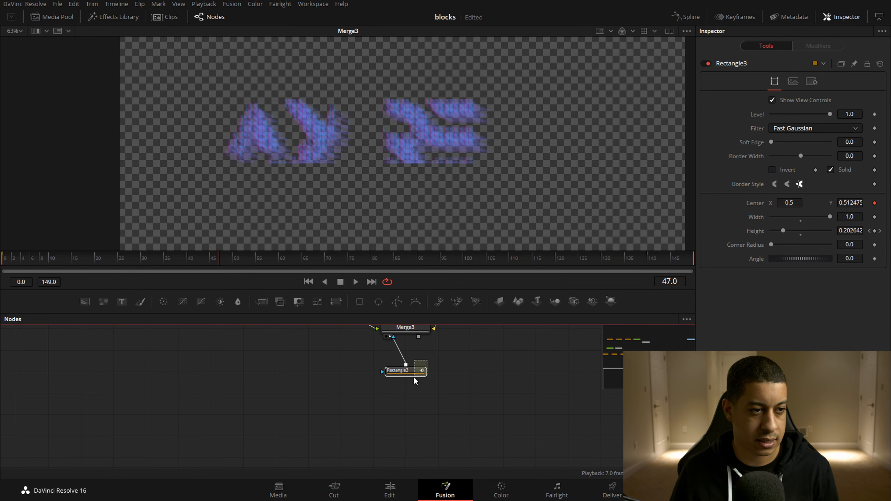
drag(407, 373, 407, 395)
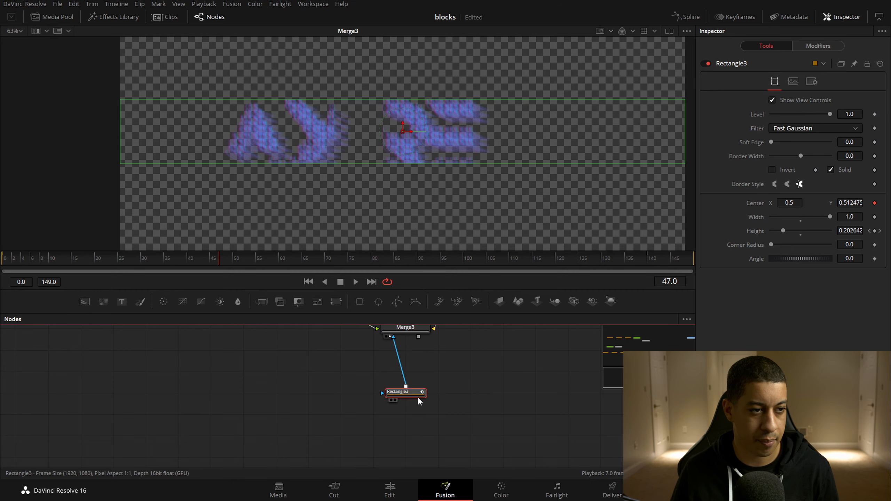
key(ctrl+c)
key(ctrl+v)
key(ctrl+v)
Give the two copied rectangles different shake Random Seed values, using 25280 for Rectangle3_2
click(414, 371)
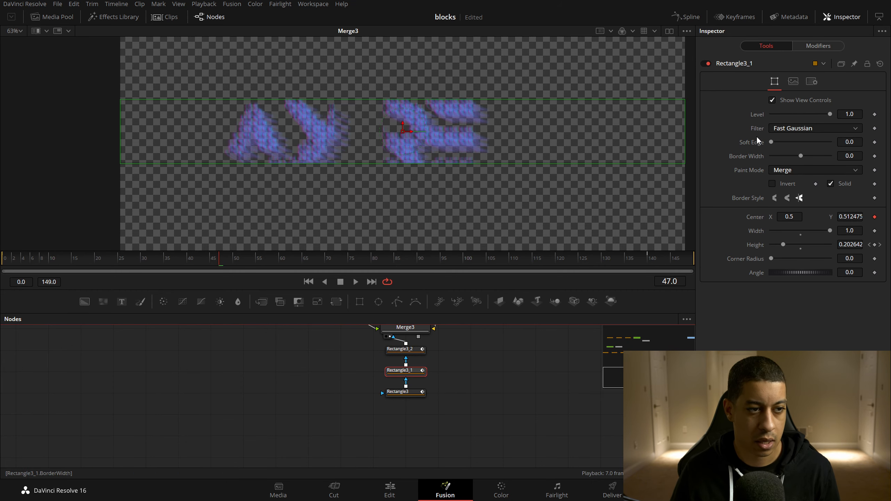
click(819, 46)
click(404, 348)
drag(779, 100, 816, 100)
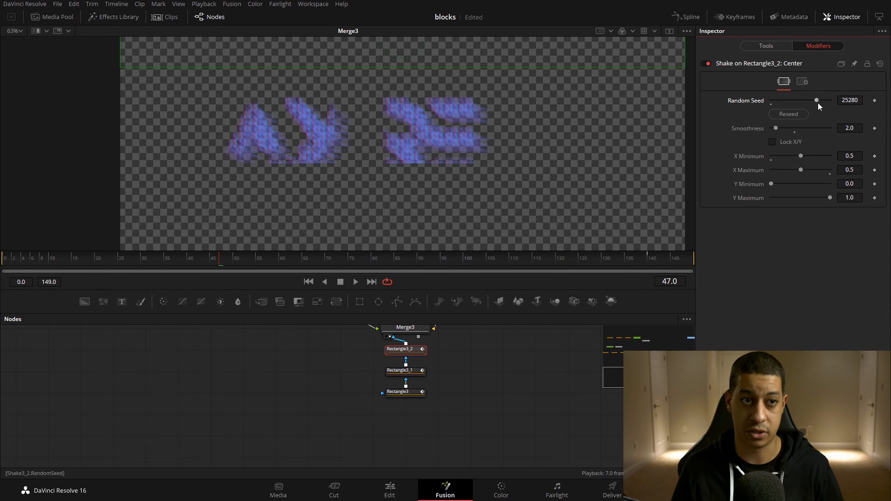
Enable Apply Mask Inverted in Merge3's settings
scroll(481, 386, up, 2)
click(414, 352)
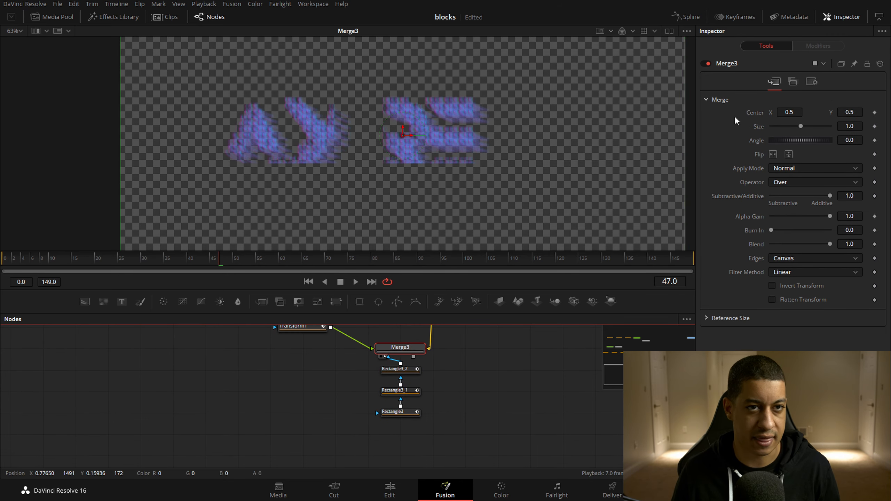
click(812, 83)
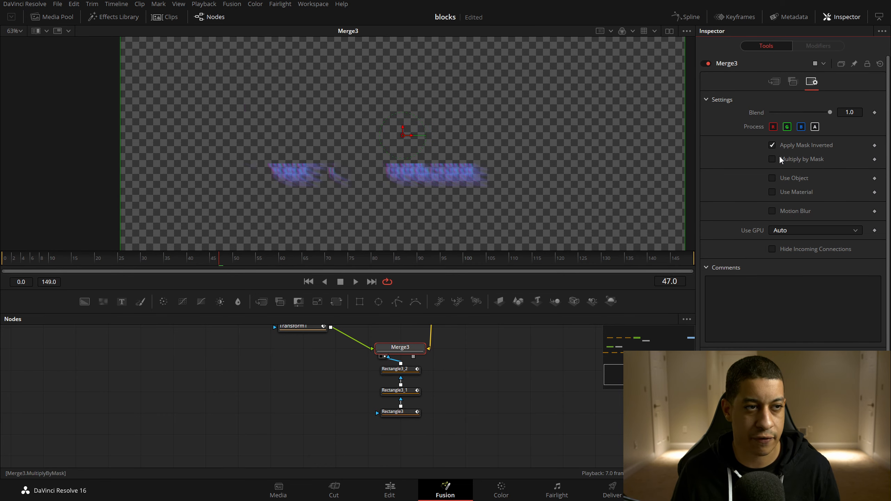
Scrub the inverted-mask animation, inspect each of the three rectangles, and view Rectangle3_2's mask at frame 105
drag(313, 257, 566, 255)
click(413, 370)
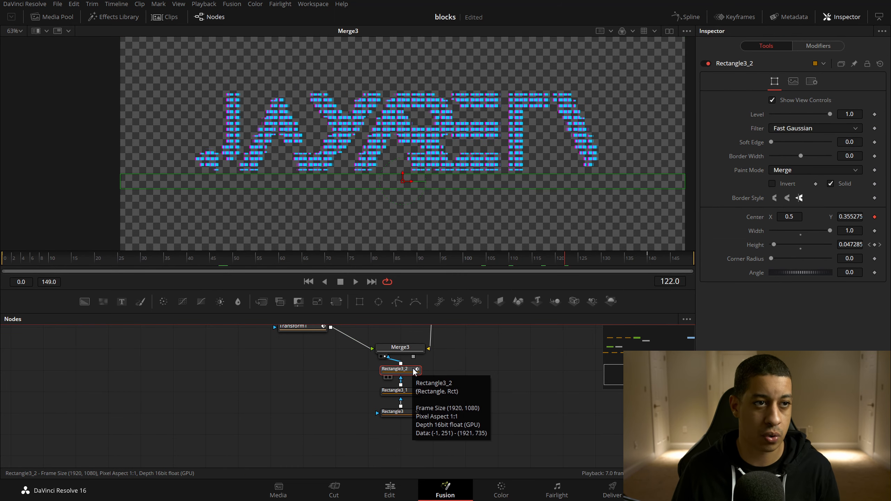
click(409, 390)
click(404, 413)
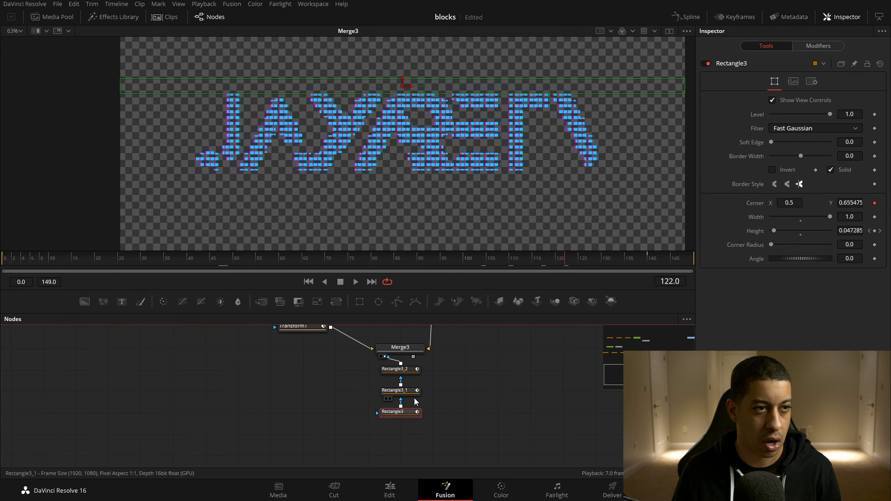
click(503, 258)
drag(504, 257, 486, 259)
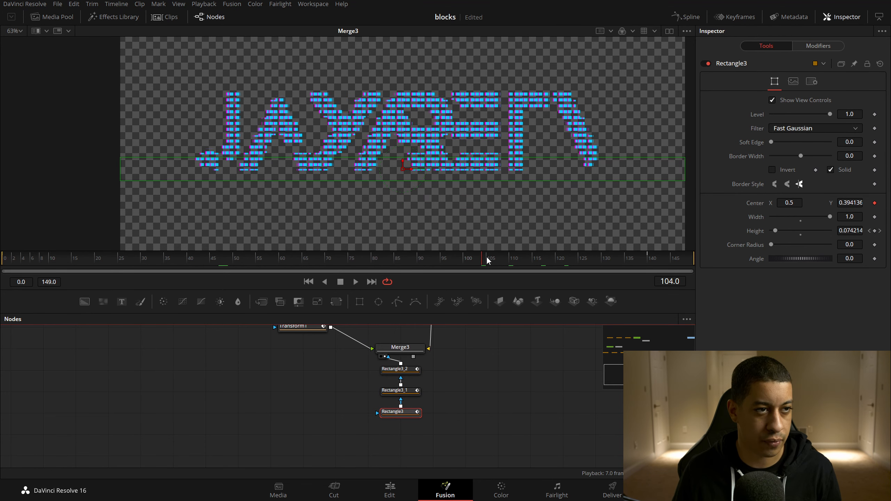
click(452, 347)
click(487, 264)
drag(386, 274, 389, 214)
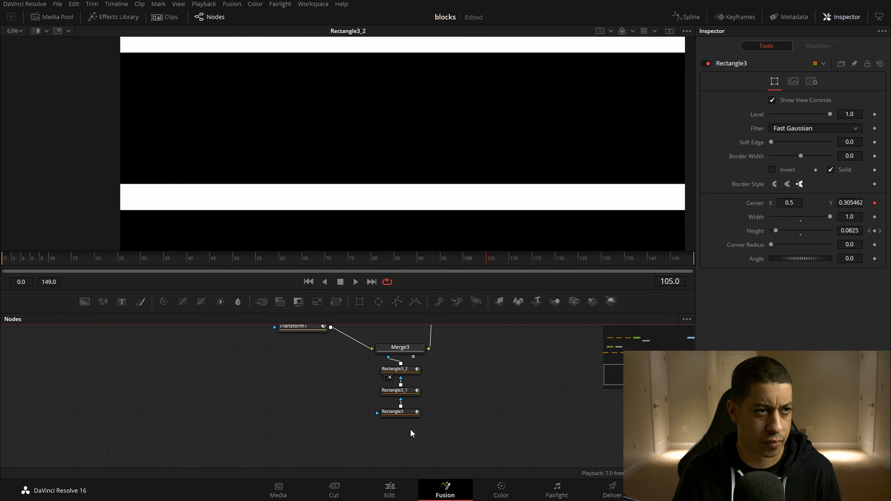
Examine Rectangle3_1's mask, the Merge3 result, and the placement of each of the three rectangles between frames 96 and 106
drag(407, 391, 396, 177)
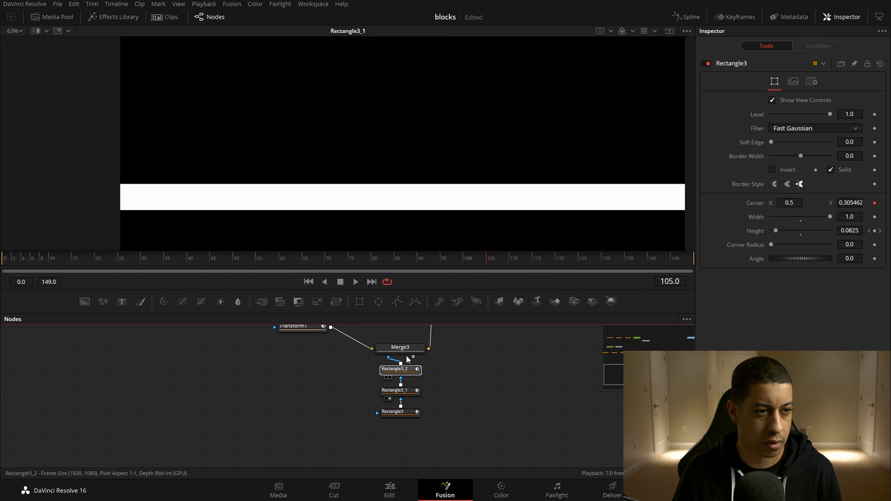
key(2)
key(2)
key(Right)
click(407, 411)
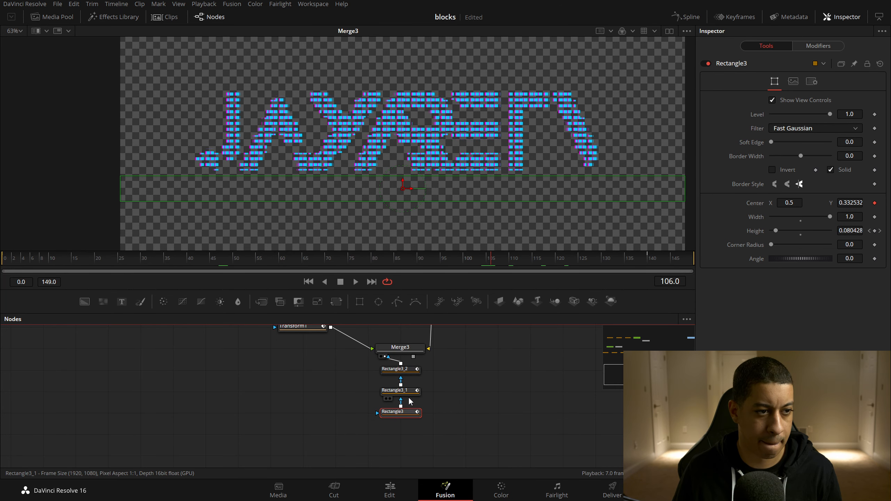
click(409, 392)
click(408, 371)
drag(492, 264, 447, 263)
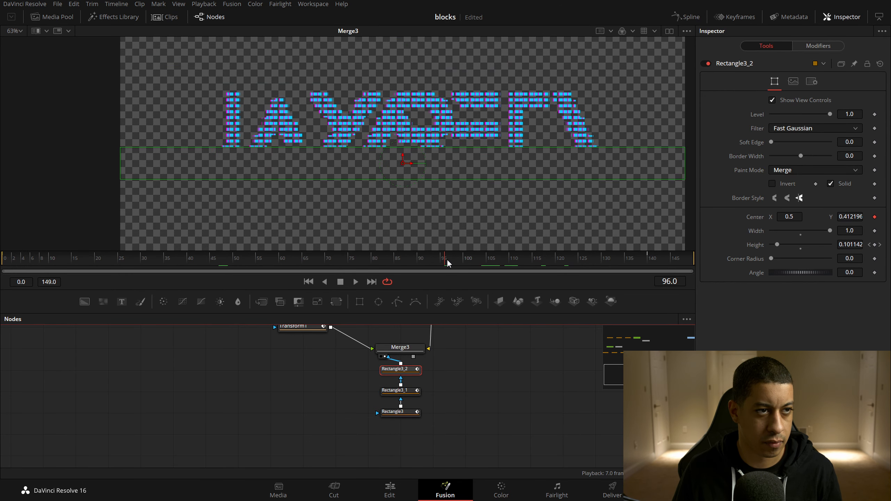
click(412, 347)
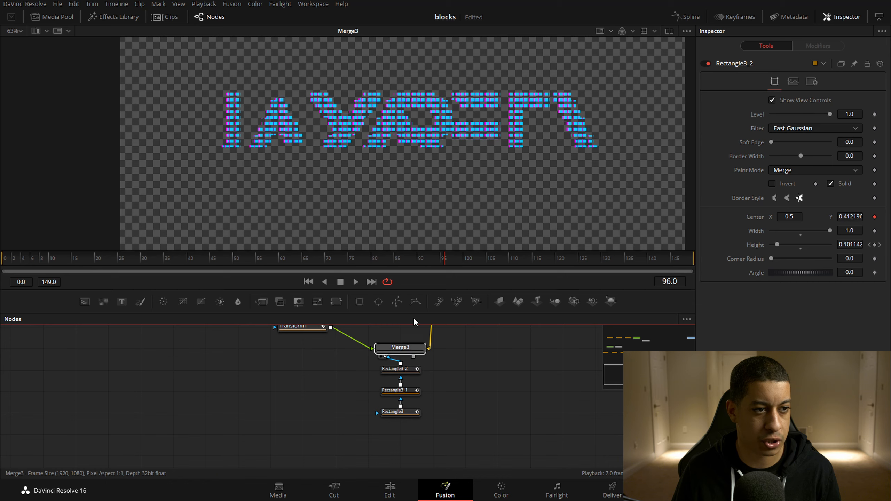
mouse_move(471, 262)
mouse_down()
mouse_move(592, 262)
mouse_move(477, 264)
mouse_up()
Select Rectangle3, Rectangle3_1 and Rectangle3_2 together and show all their Height curves in the Spline editor
drag(422, 435, 378, 365)
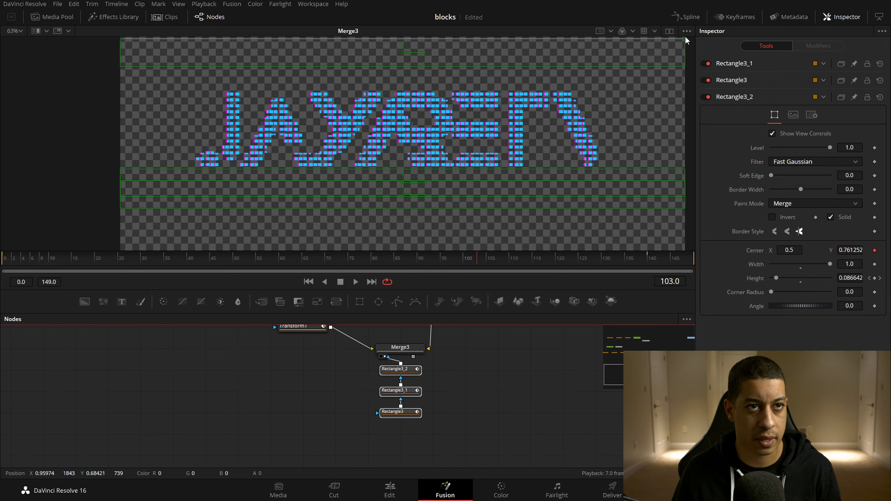
click(685, 16)
click(364, 343)
click(652, 319)
click(373, 377)
click(373, 399)
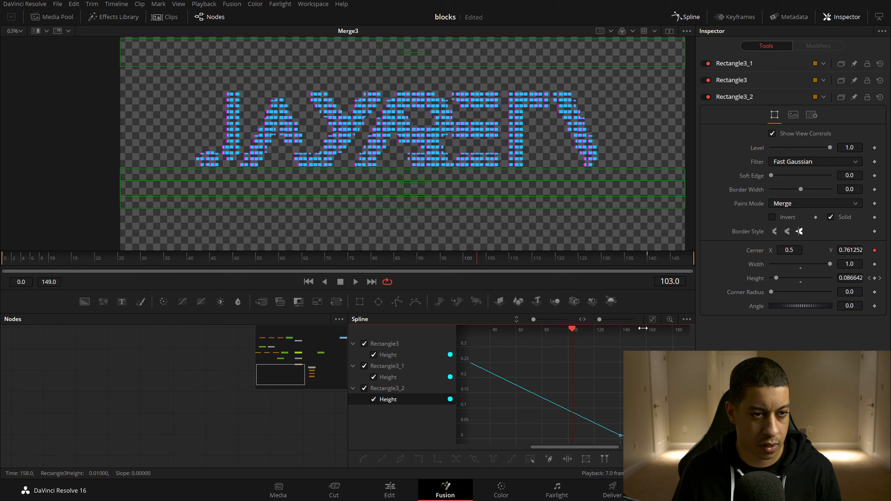
Smooth the final Height keyframes of the three rectangles and set their Ease In to 100
drag(643, 443, 585, 391)
key(f)
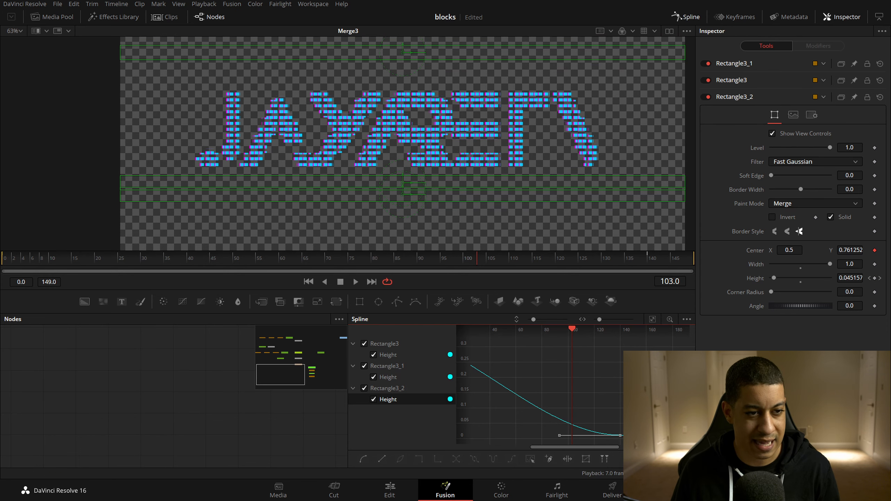
key(t)
drag(599, 331, 609, 330)
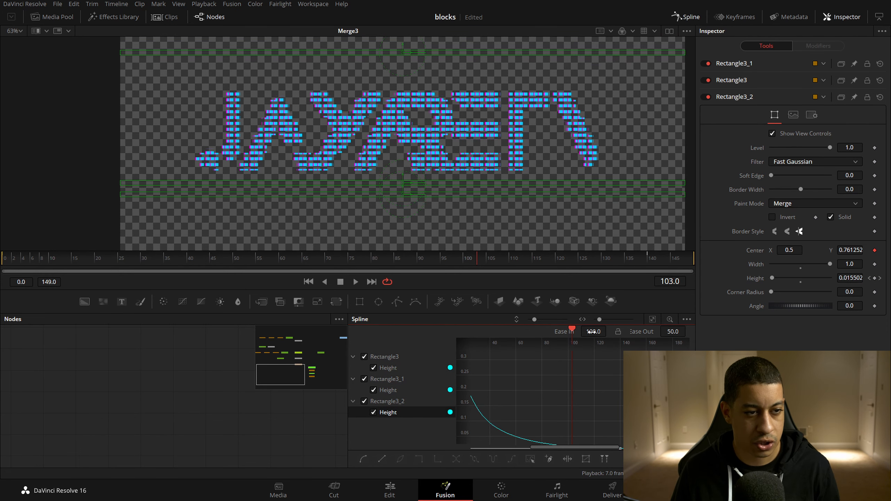
drag(573, 448, 557, 448)
scroll(596, 431, up, 2)
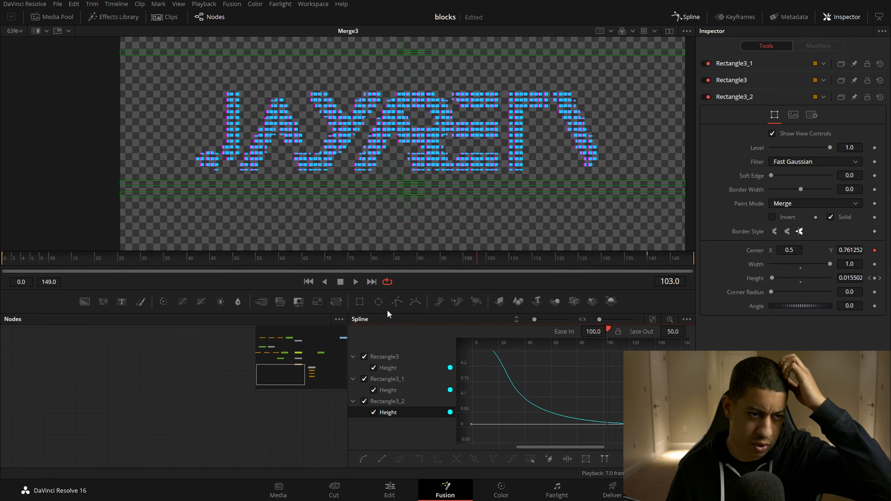
Close the Spline editor, play the eased glitch animation from frame 77, and examine the frames from 130 onward
drag(443, 260, 358, 259)
click(685, 16)
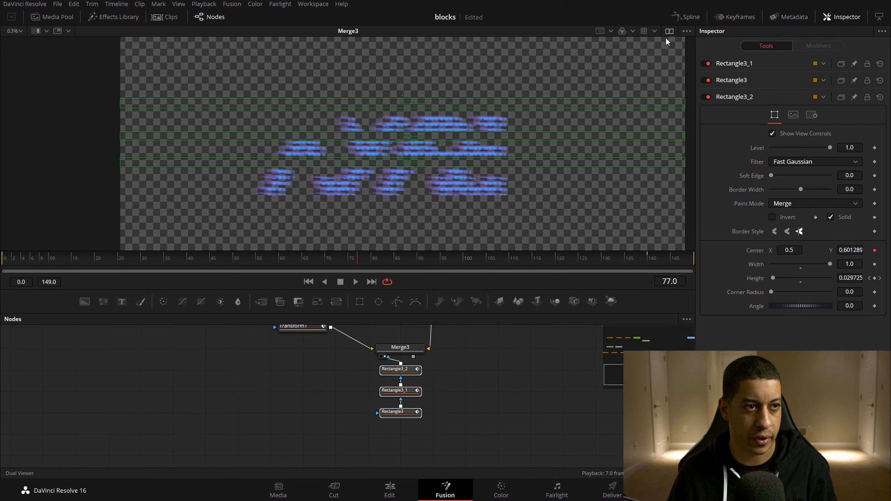
click(491, 405)
click(356, 282)
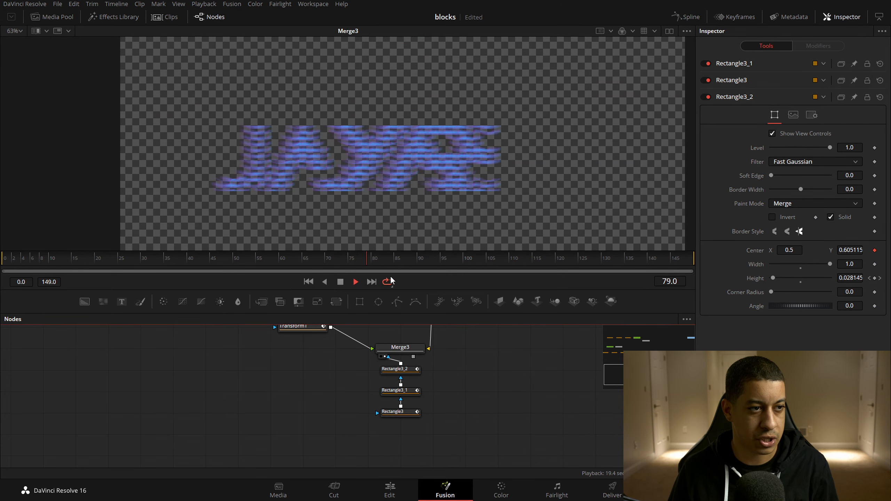
click(600, 259)
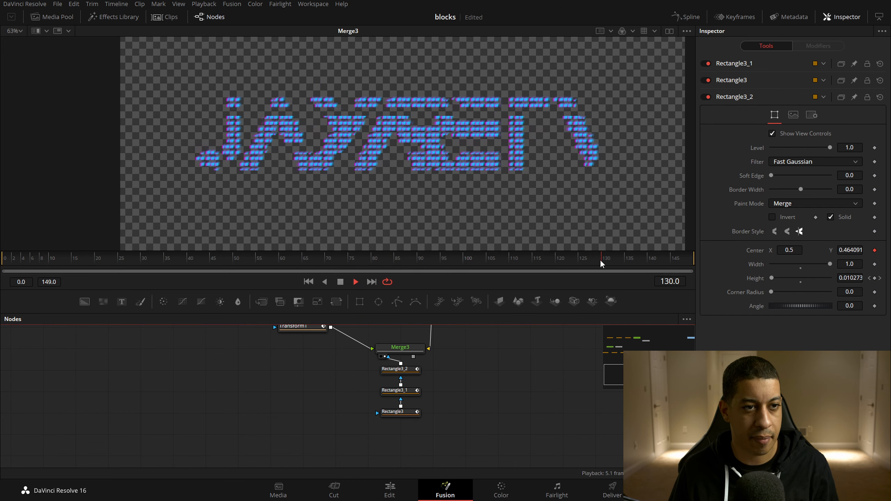
key(space)
click(623, 259)
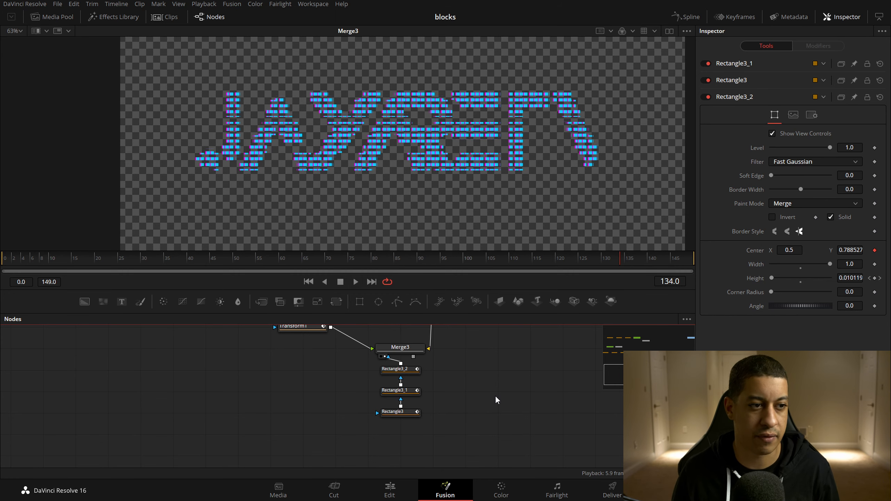
Add Merge4 with Merge3 as its foreground and the shared background as its background, and mask it with a new rectangle
drag(449, 386, 391, 385)
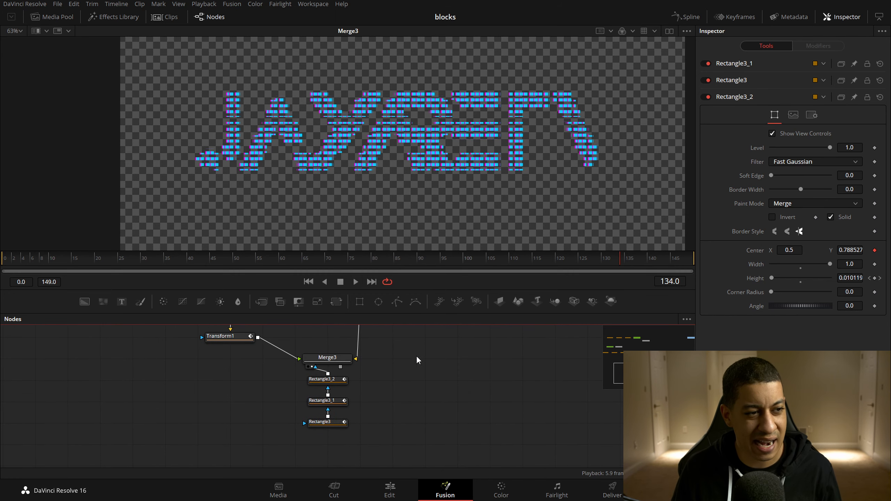
drag(415, 356, 343, 375)
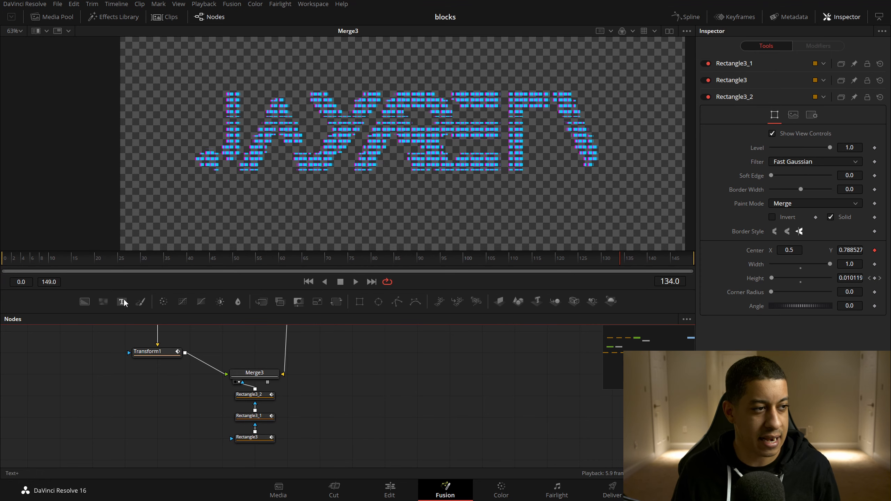
drag(375, 363, 319, 374)
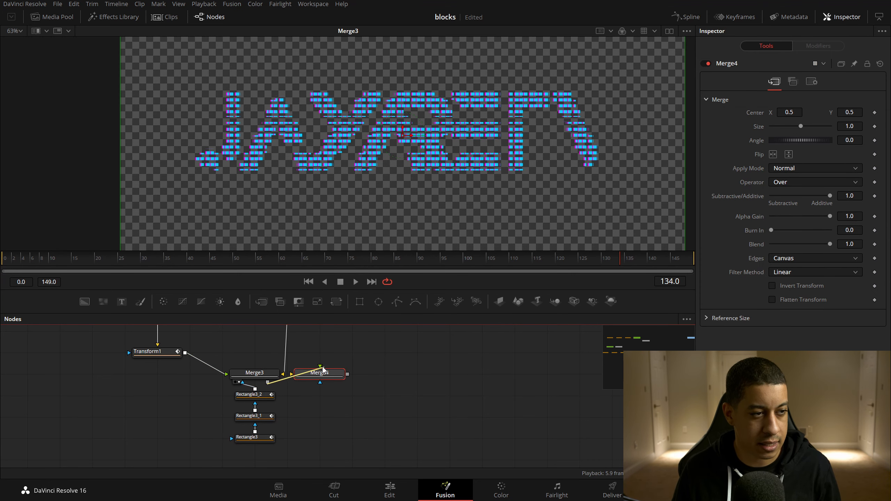
drag(375, 333, 384, 381)
drag(337, 336, 372, 441)
drag(377, 441, 440, 443)
drag(529, 440, 490, 408)
drag(358, 304, 399, 443)
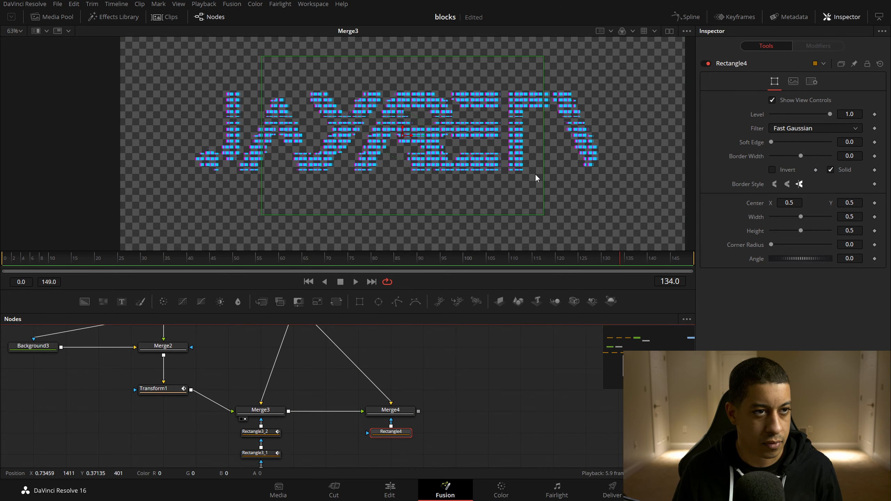
Set Rectangle4's height to 1.0 and width to 0.142, centre it at X 0.629827 over the letter E, and view Merge4
drag(800, 231, 787, 216)
drag(410, 141, 484, 142)
drag(783, 215, 776, 214)
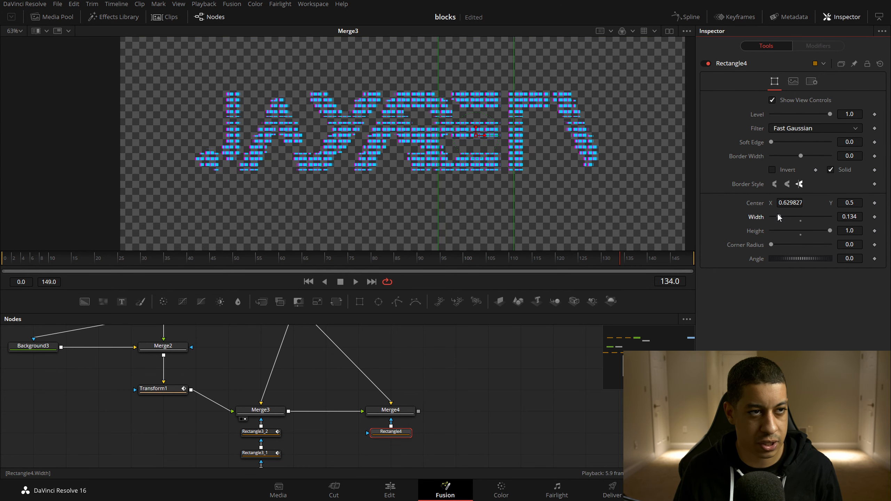
key(1)
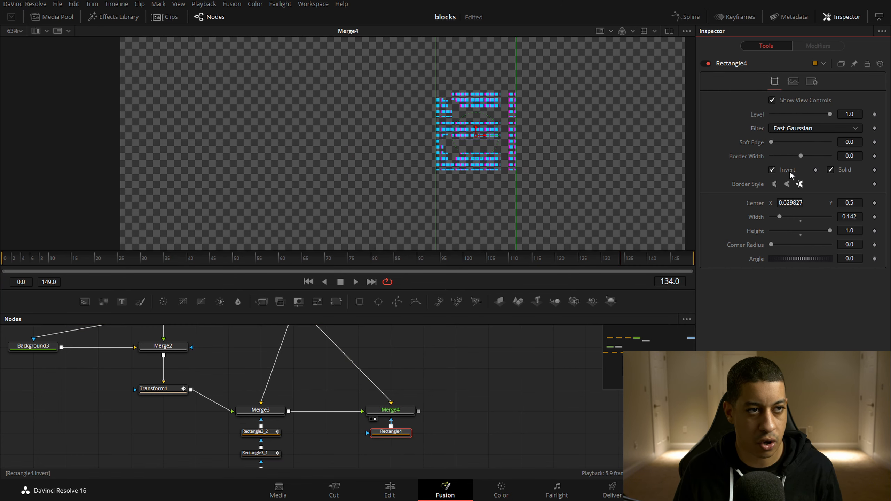
Try inverting Rectangle4 with its Level keyframed at frame 130 and lowered to 0.0 at frame 132, and test its Solid option
click(772, 169)
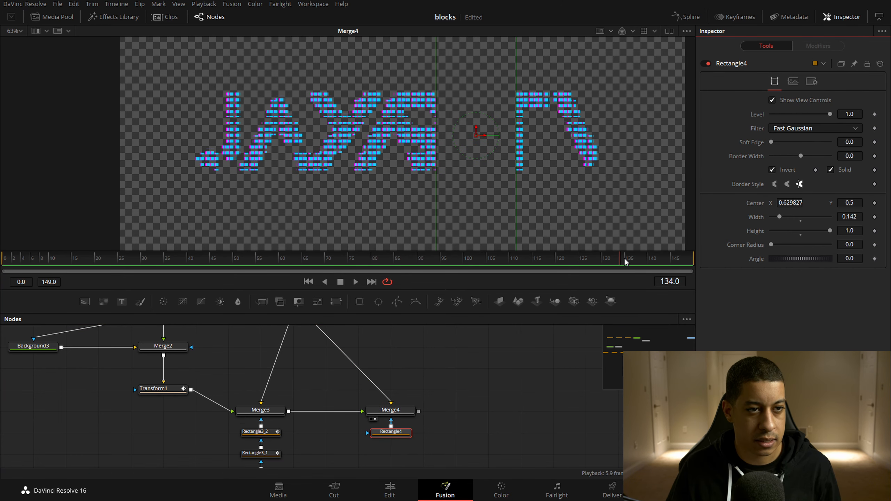
click(874, 114)
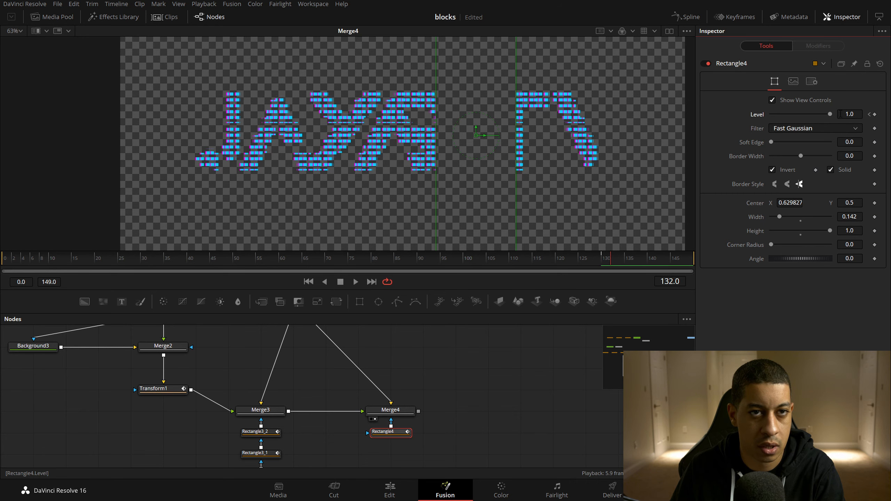
drag(830, 114, 615, 117)
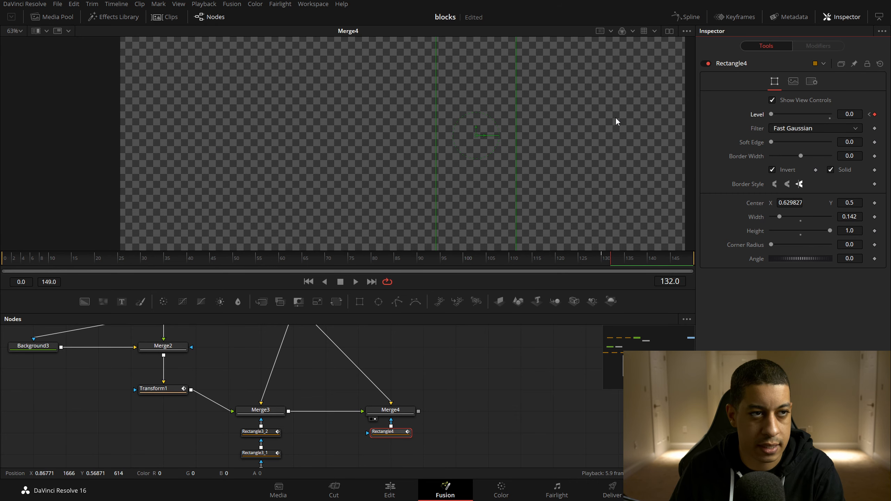
click(830, 118)
click(783, 172)
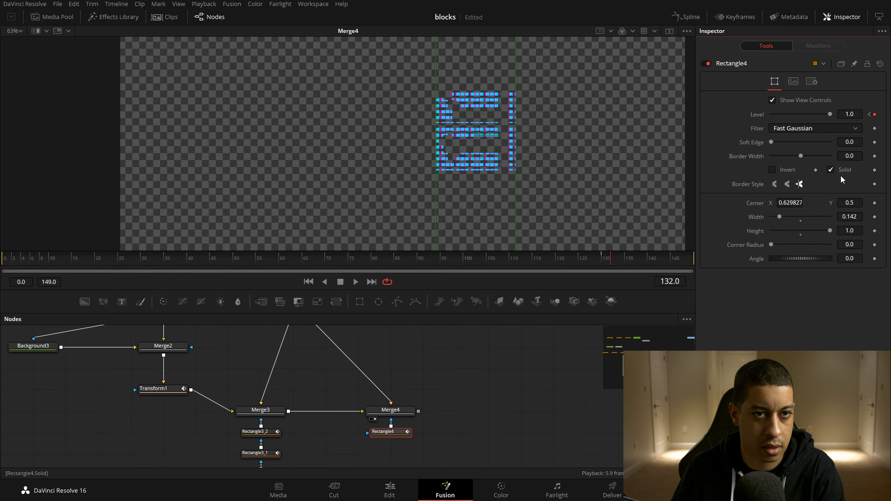
click(839, 172)
click(839, 171)
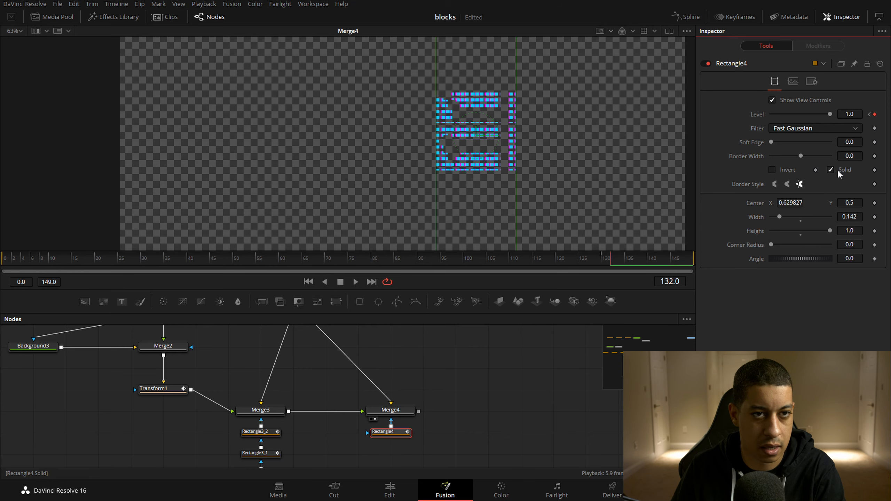
click(840, 170)
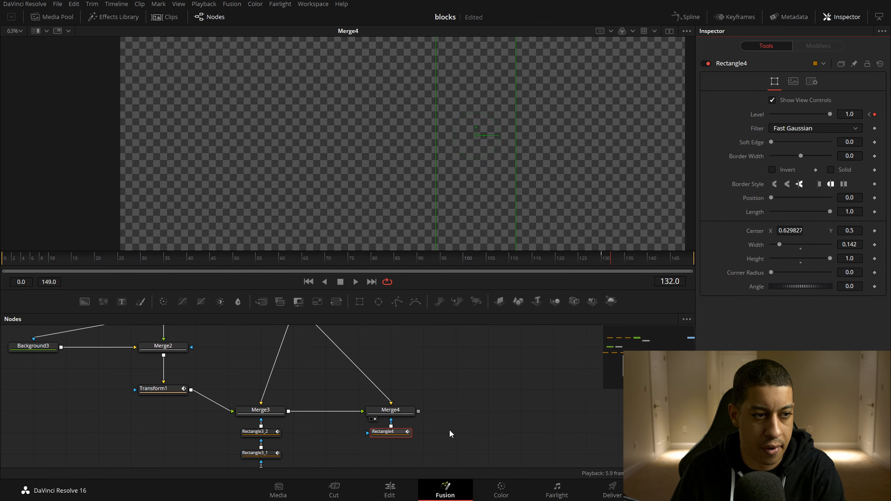
click(837, 170)
Enable Apply Mask Inverted in Merge4's settings and return to Rectangle4's controls
click(400, 412)
click(812, 82)
click(386, 431)
double_click(711, 110)
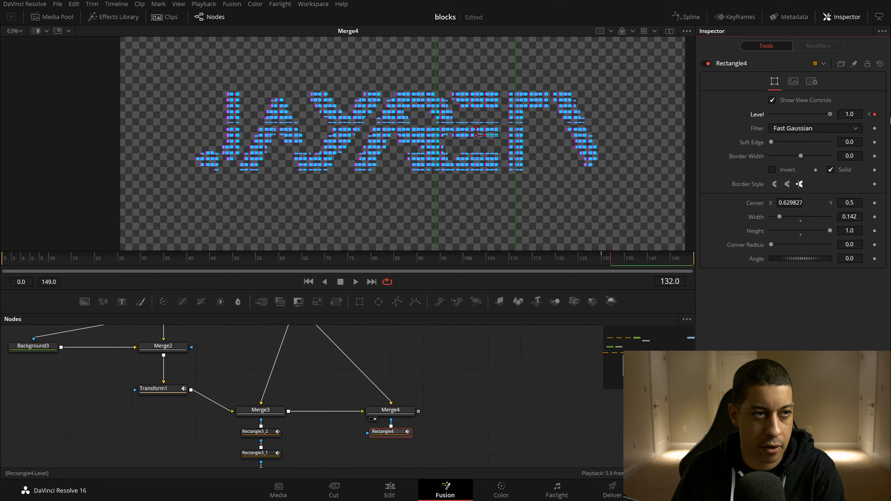
Undo the Level keyframes made on Rectangle4
click(596, 260)
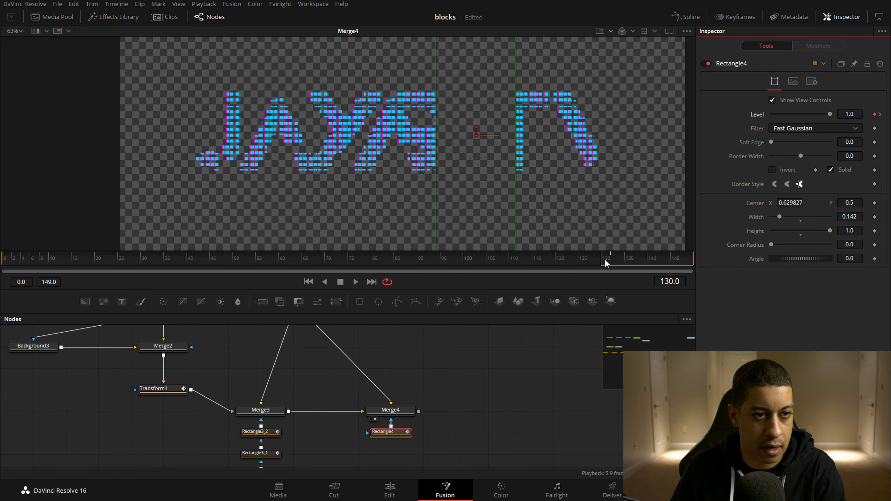
click(603, 261)
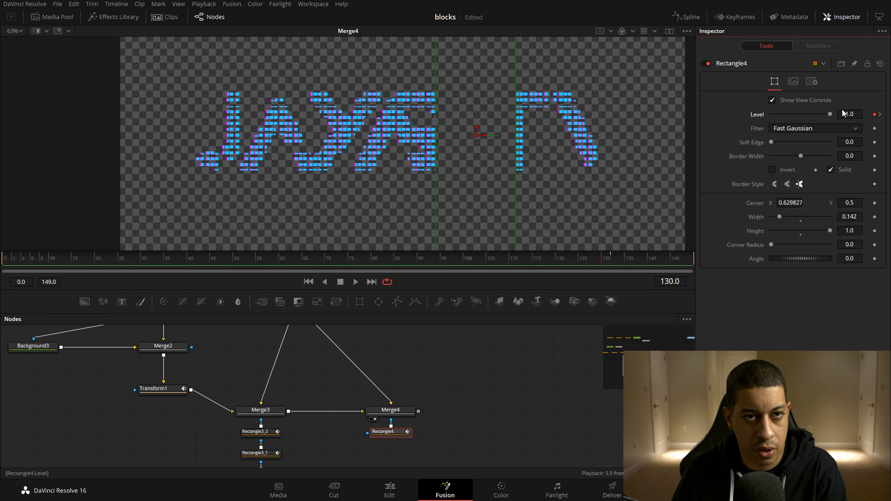
key(ctrl+z)
key(ctrl+z)
key(ctrl+z)
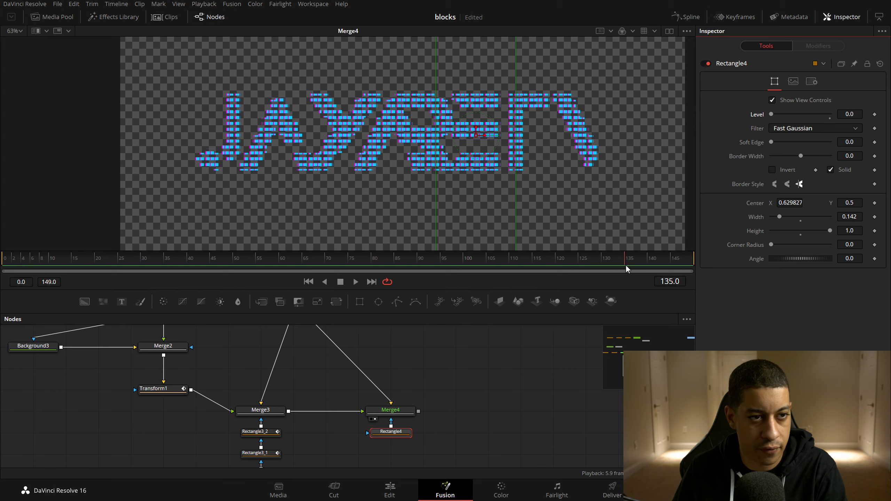
Keyframe Rectangle4's Level at 0.0 on frame 130 and 1.0 on frame 132
click(875, 114)
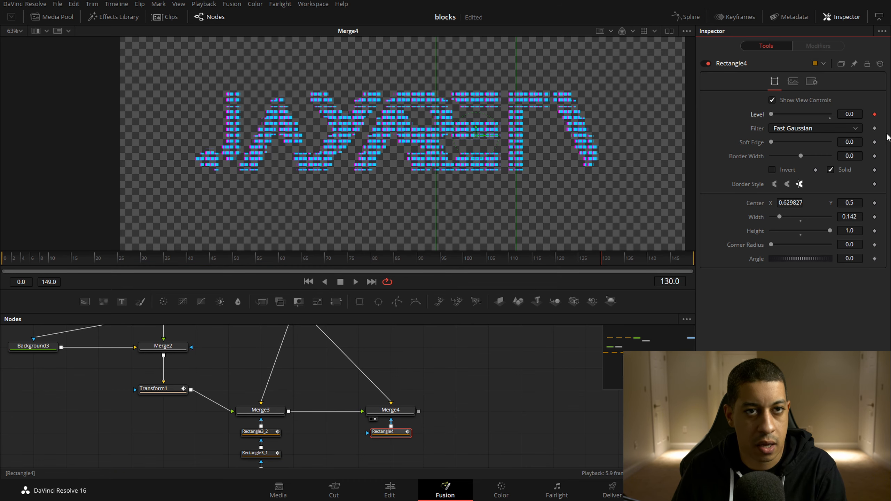
key(Right)
key(Right)
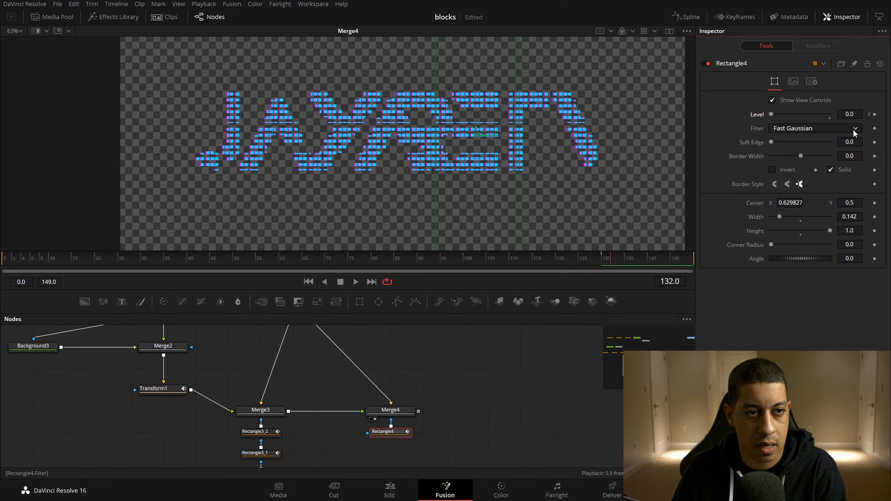
drag(776, 117, 831, 115)
Keyframe further Level flickers on Rectangle4: 0.0 at frame 136, 1.0 at frame 138 and 0.0 at frame 140
key(Right)
key(Right)
key(Right)
drag(831, 114, 748, 119)
key(Right)
key(Right)
drag(770, 114, 660, 115)
key(Right)
key(Right)
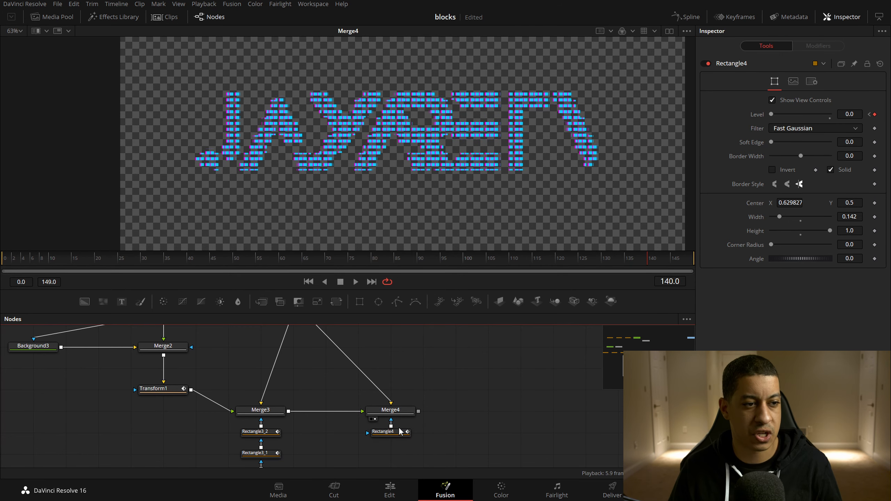
Smooth all of Rectangle4's Level keyframes in the Spline editor and play back the letter flicker
click(685, 16)
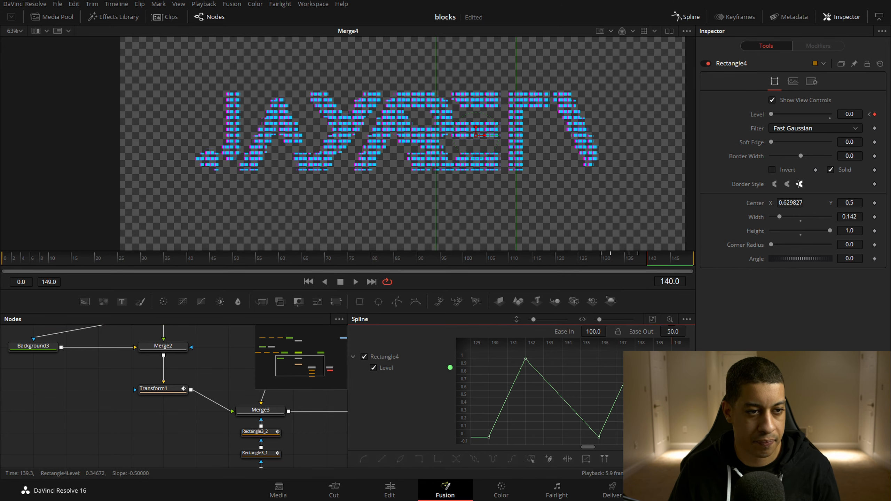
drag(483, 366, 483, 367)
key(f)
drag(561, 260, 550, 260)
key(space)
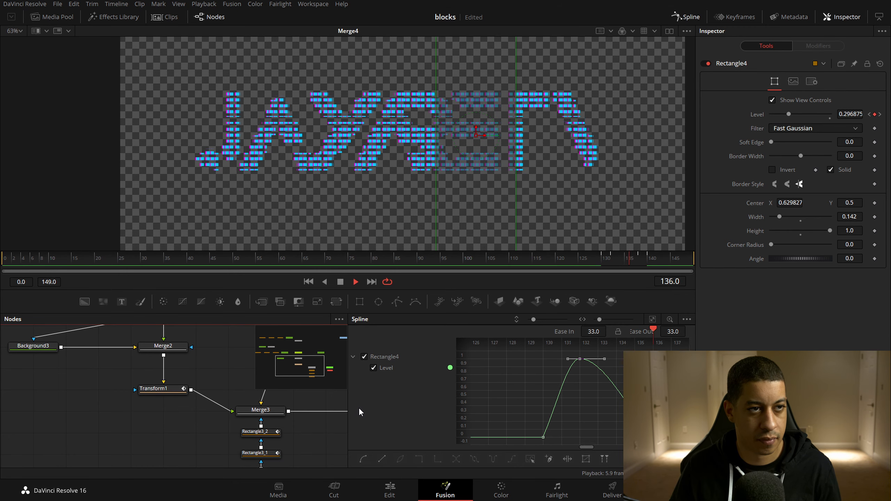
key(space)
drag(601, 404, 614, 402)
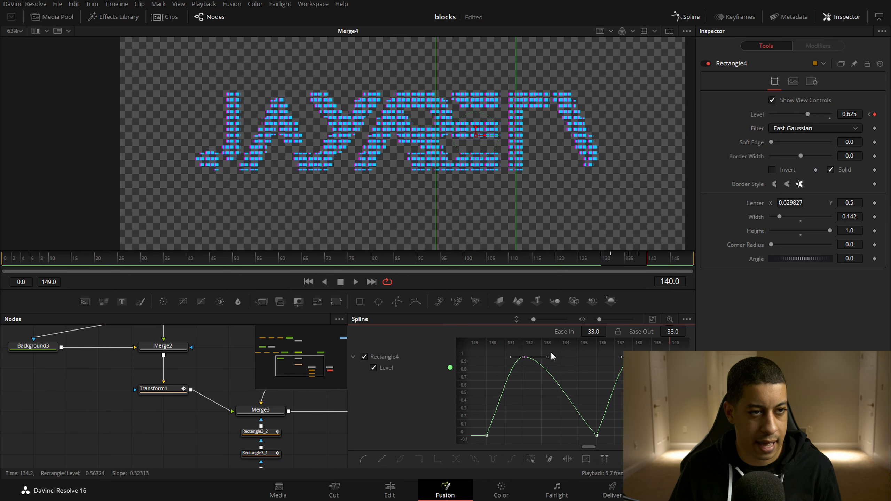
Delete Rectangle4's Level keyframes after frame 130 in the Spline editor, keeping the one at frame 130
click(603, 261)
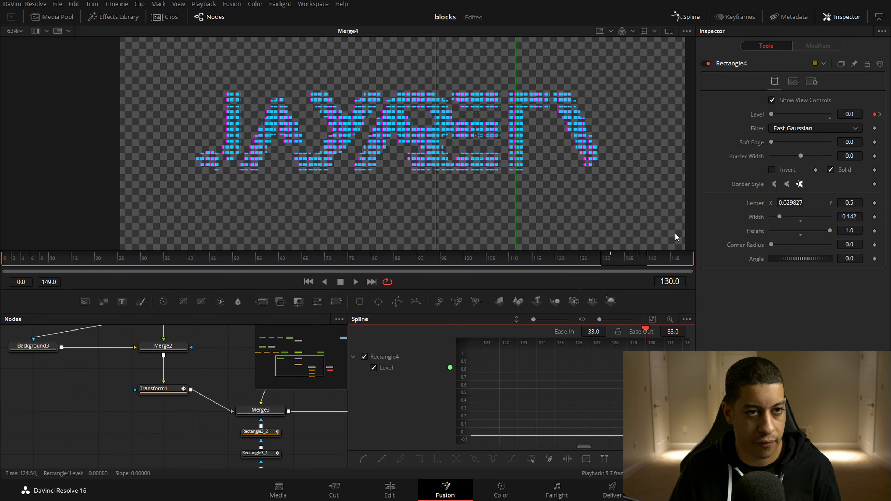
click(686, 16)
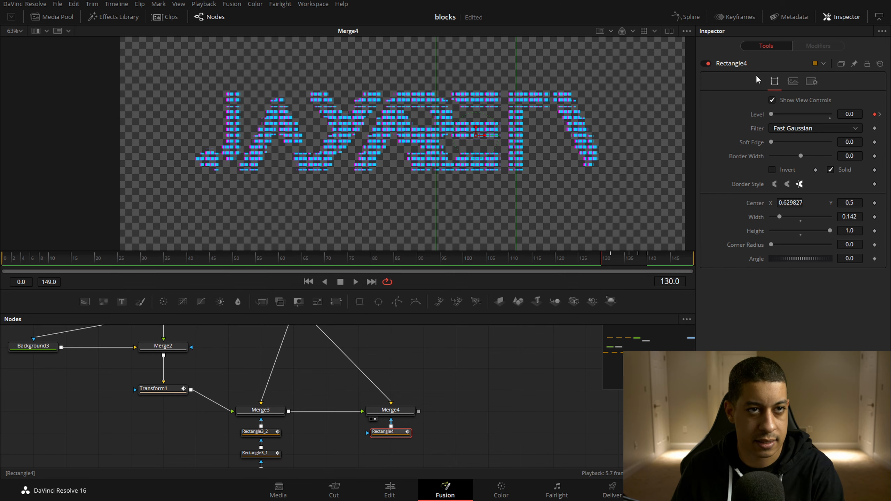
click(686, 20)
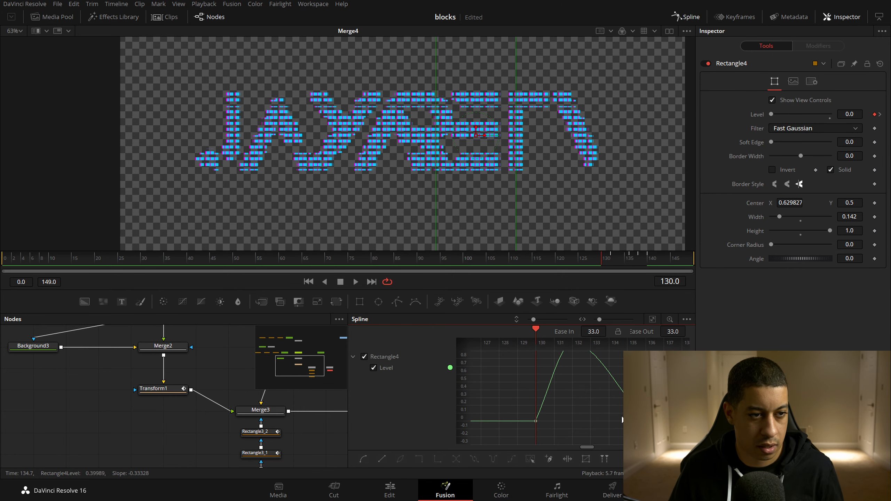
drag(623, 413, 559, 435)
scroll(659, 387, down, 1)
drag(678, 359, 543, 447)
key(Delete)
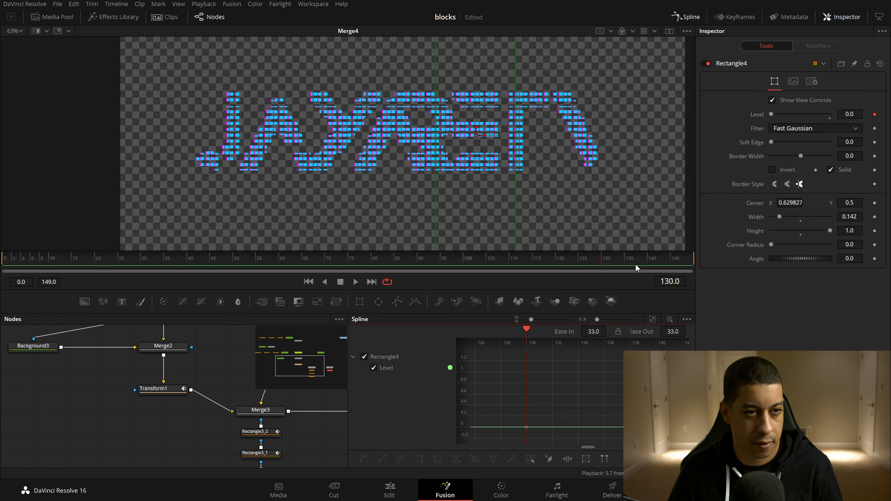
Keyframe Rectangle4's Level at 1.0 on frames 131 and 133, and at 0.0 on frame 134
drag(771, 114, 831, 114)
key(Right)
key(Right)
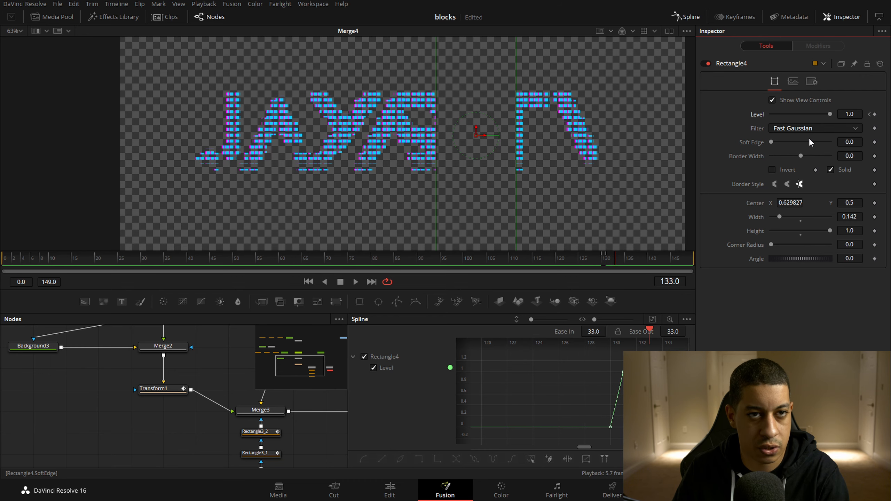
click(875, 115)
key(Right)
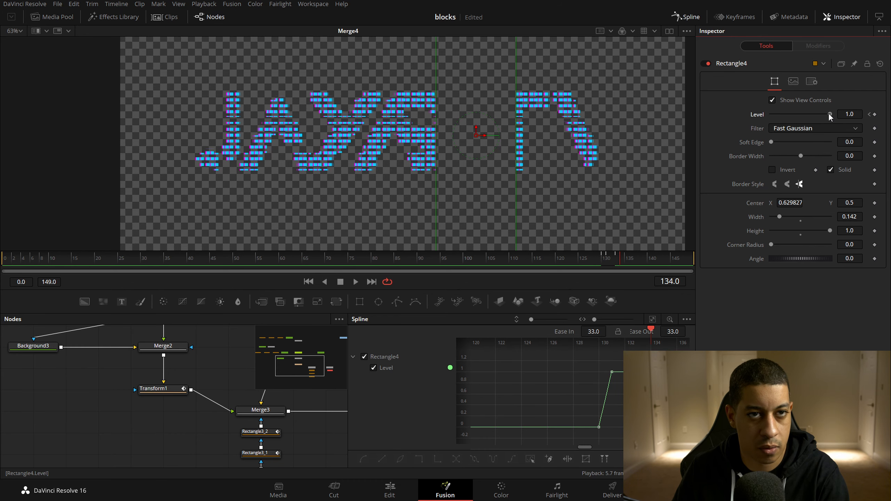
drag(829, 114, 659, 114)
Keyframe a second Level flicker on Rectangle4: 0.0 at frame 136, 1.0 at frames 137 and 140, and 0.0 at frame 141
key(Right)
key(Right)
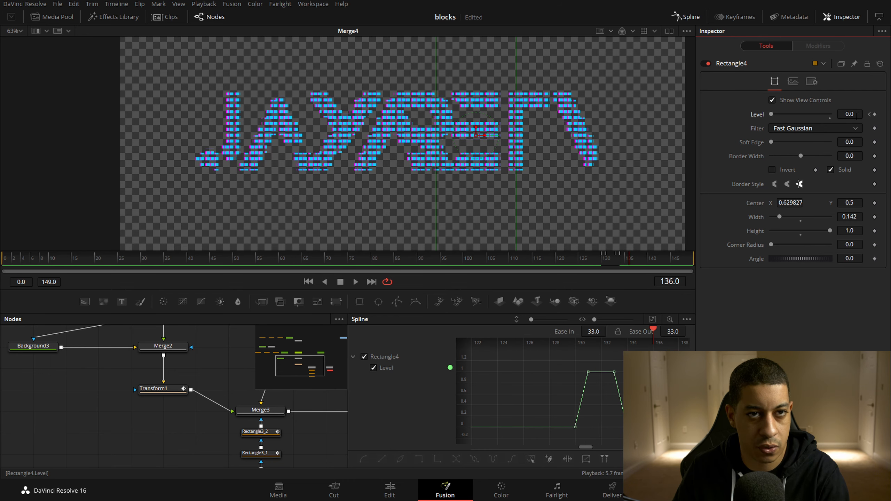
key(Right)
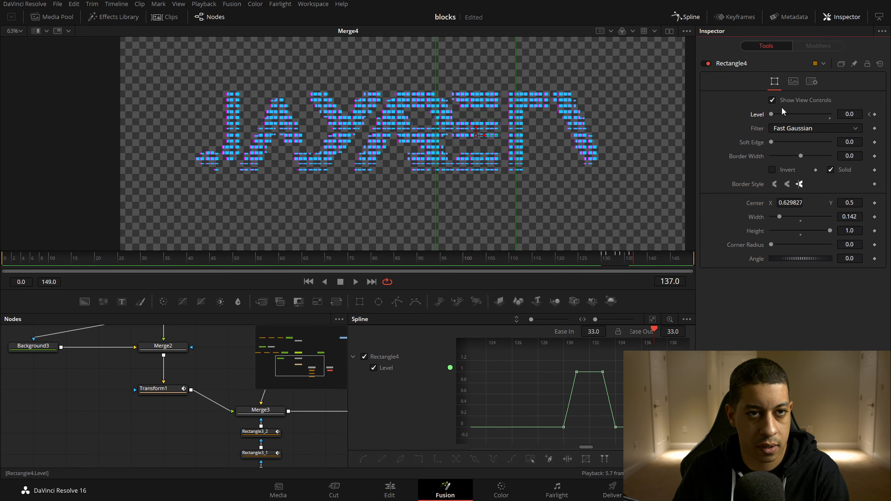
drag(777, 115, 877, 116)
key(Right)
key(Right)
key(Right)
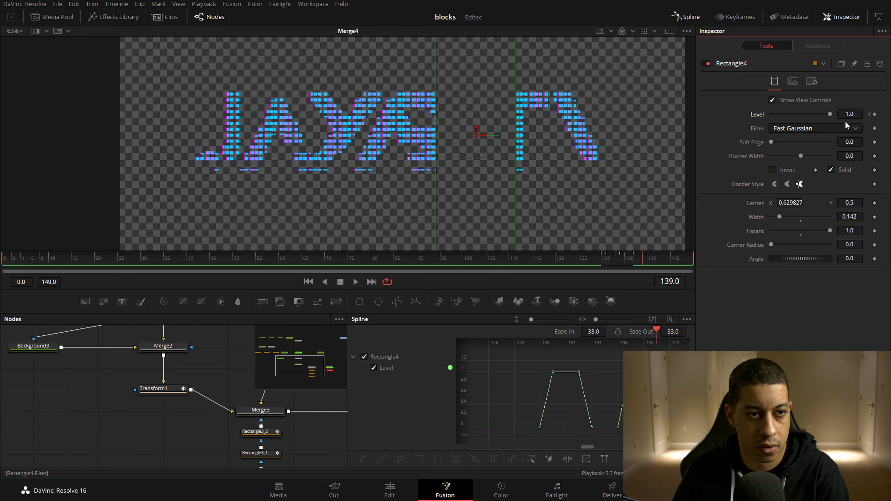
key(Right)
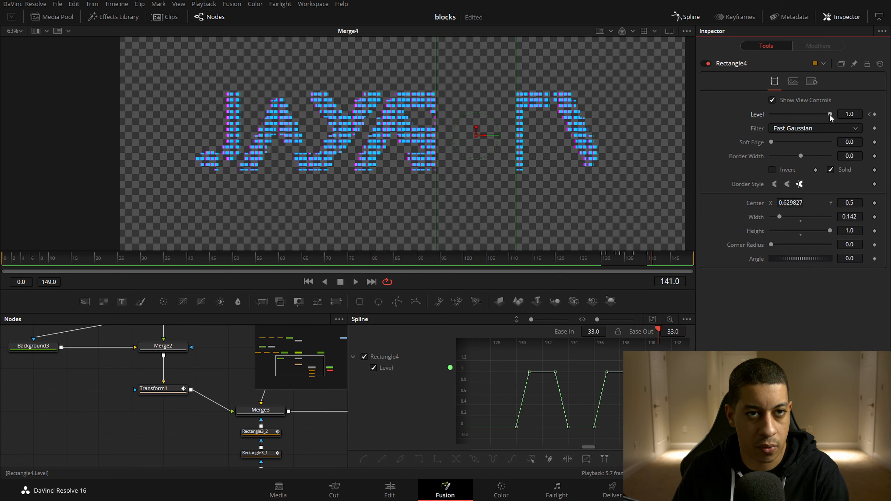
drag(829, 114, 394, 131)
Play back the letter flicker from shortly before frame 130, stop playback and save the project
click(578, 259)
key(space)
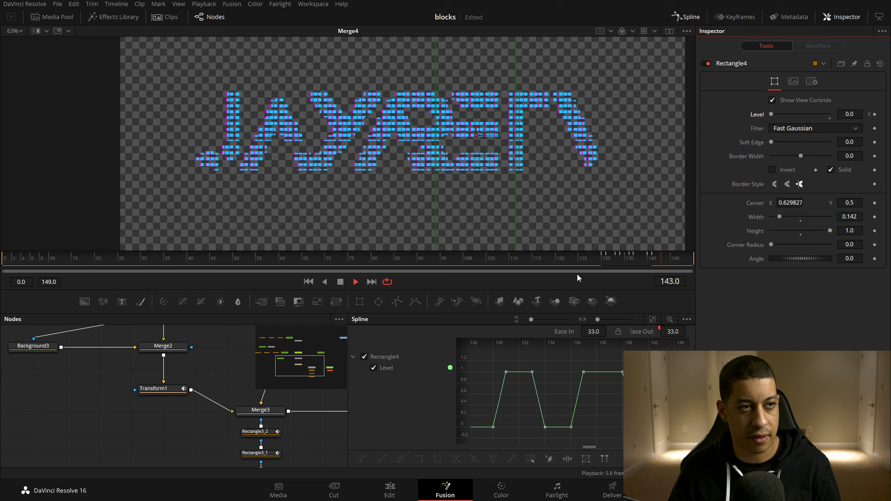
click(546, 261)
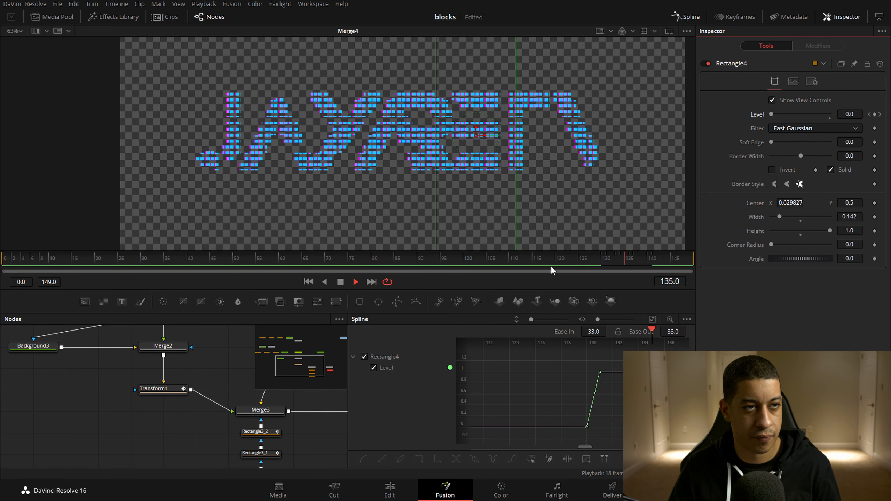
key(space)
key(ctrl+s)
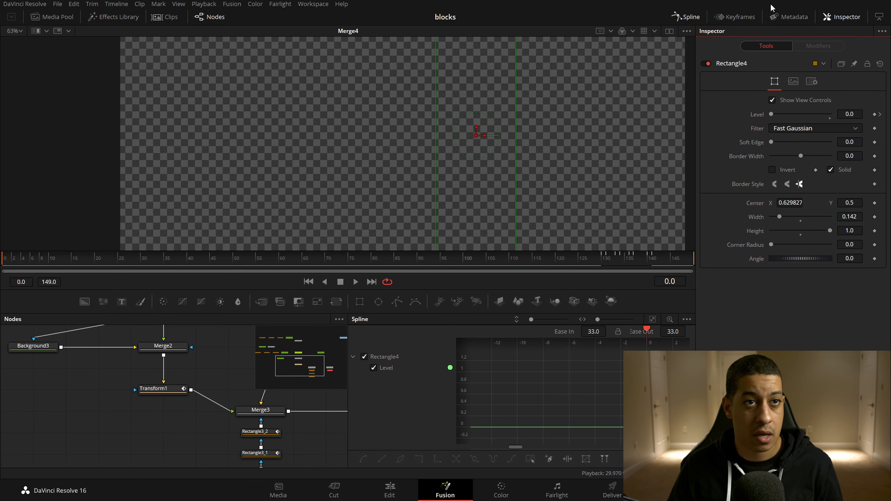
Close the Spline editor, place MediaOut1 beside Merge4 and connect Merge4's output to MediaOut1
click(686, 17)
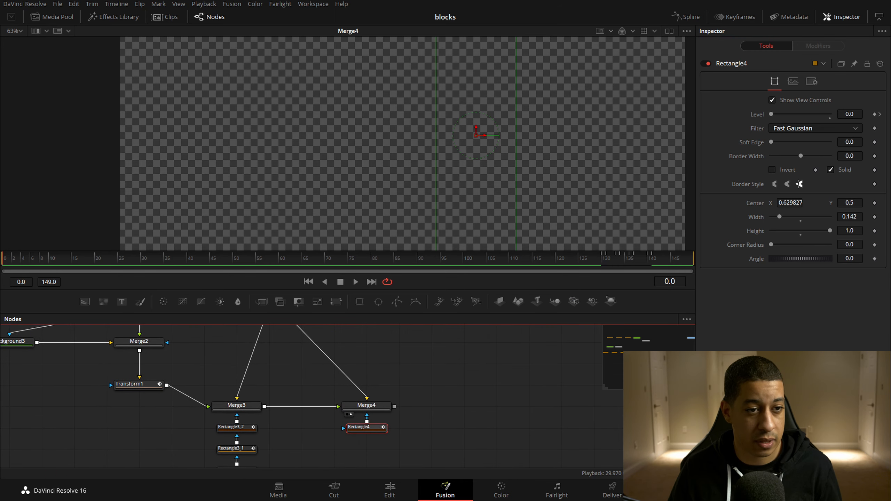
scroll(550, 392, down, 5)
drag(521, 422, 513, 419)
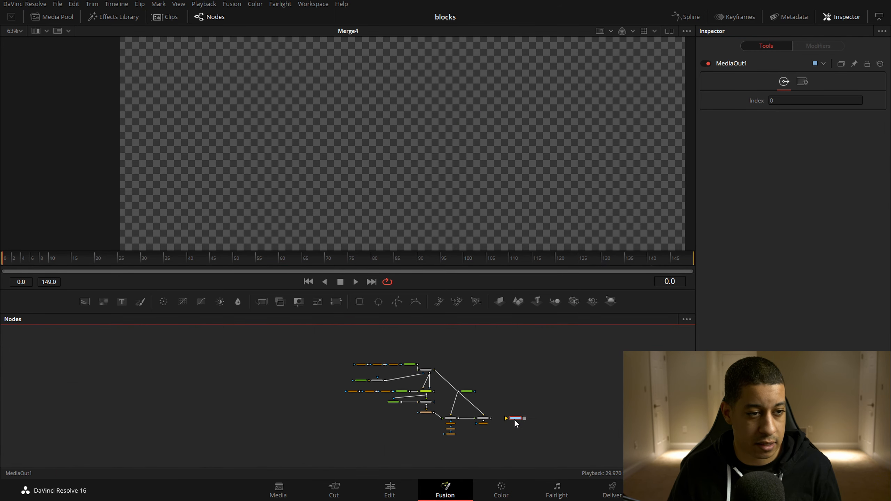
scroll(513, 419, up, 5)
scroll(508, 417, down, 4)
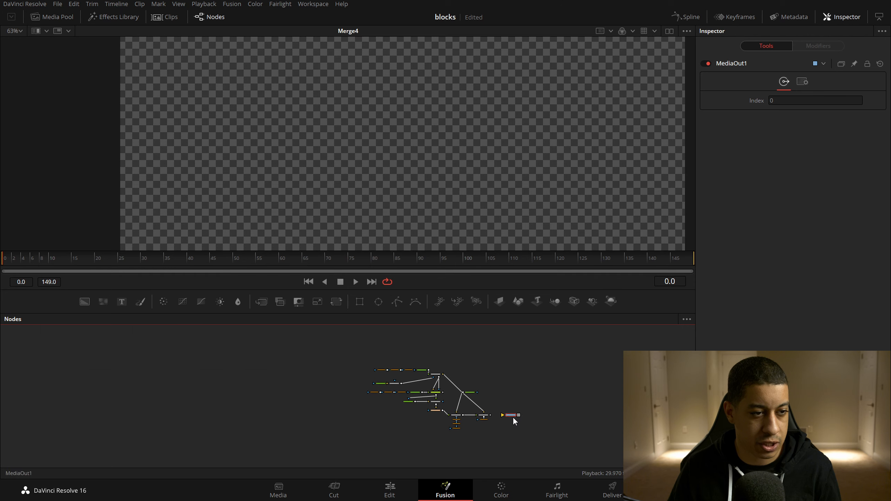
scroll(511, 417, up, 5)
drag(440, 435, 414, 433)
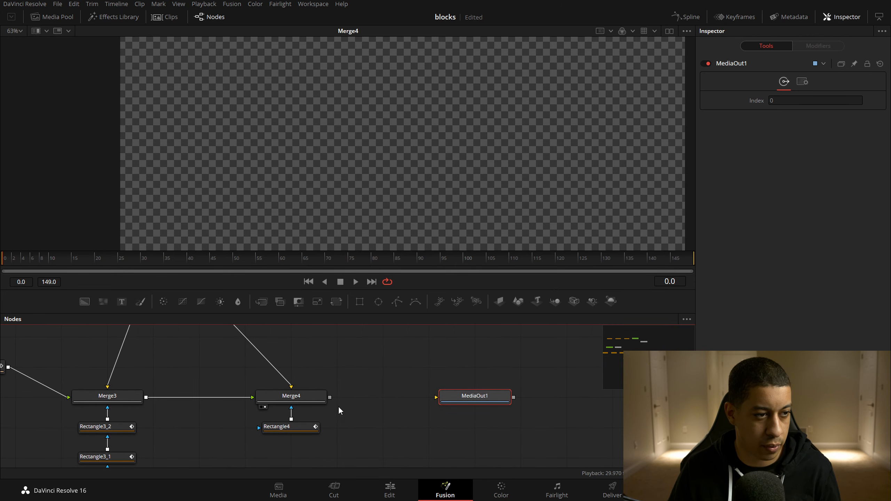
click(306, 398)
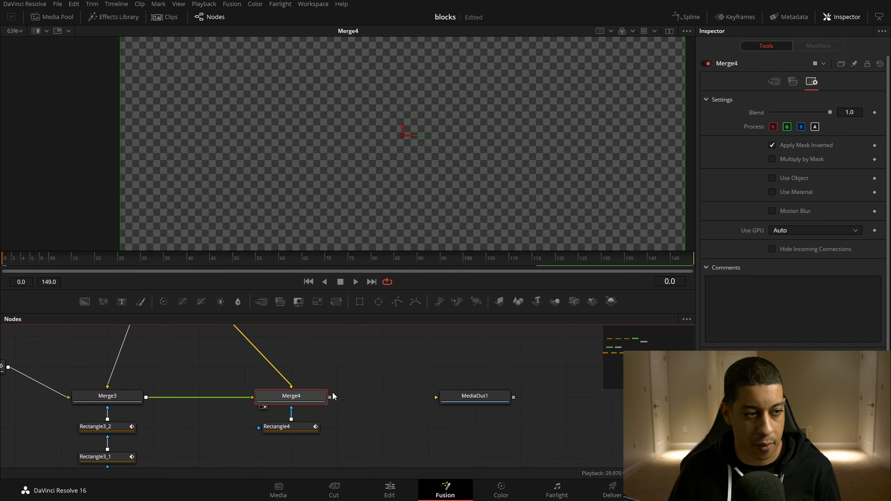
drag(330, 397, 438, 399)
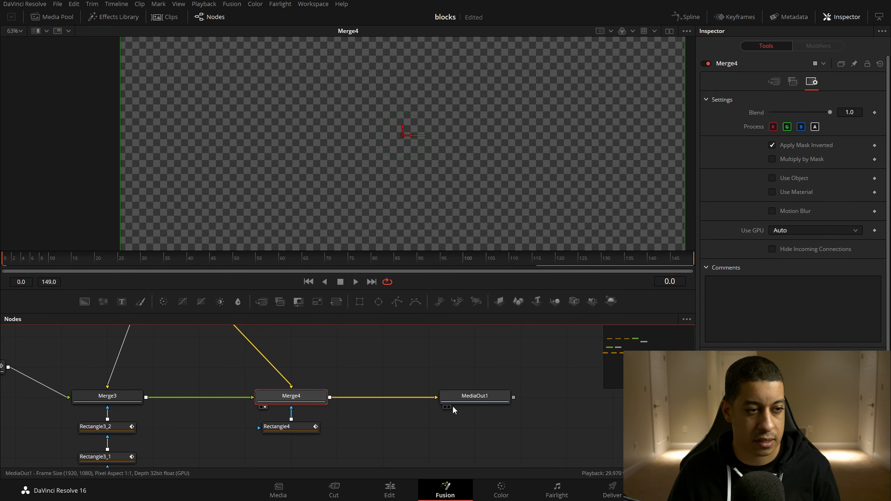
click(476, 400)
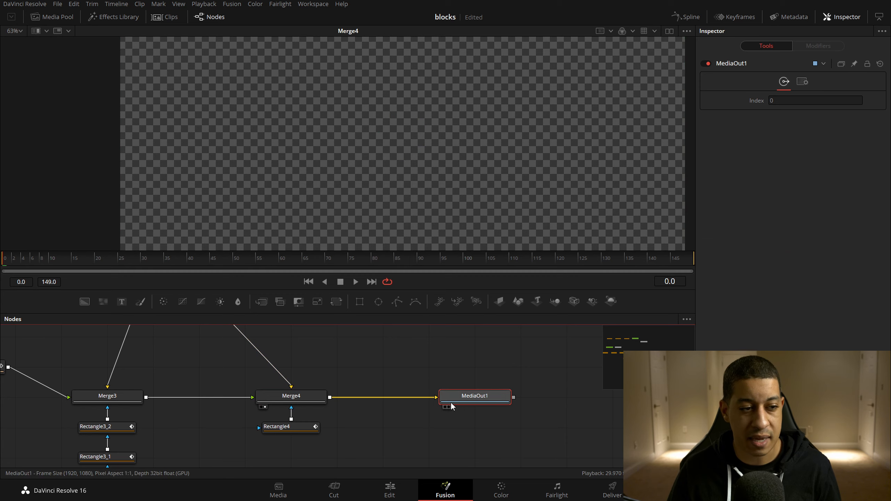
Switch to the Edit page, enlarge the timeline and play the second Fusion composition from its start at 01:00:08:28
click(401, 492)
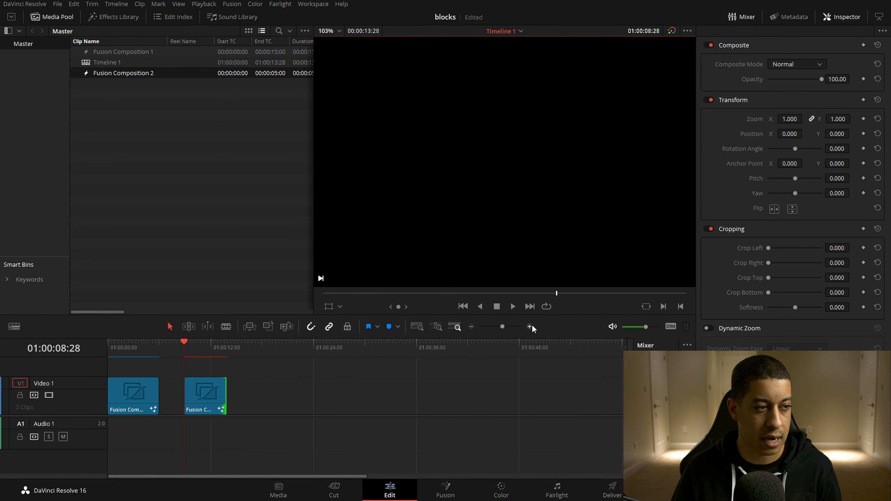
click(530, 327)
click(210, 351)
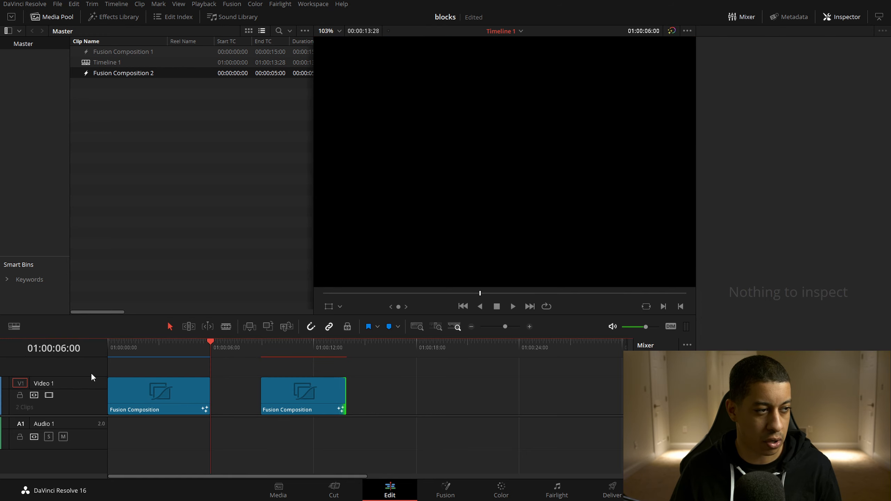
click(261, 349)
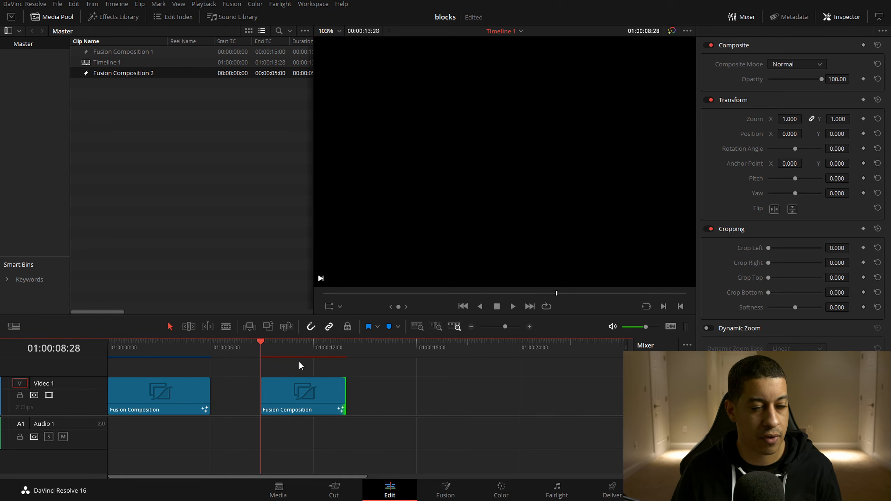
click(512, 307)
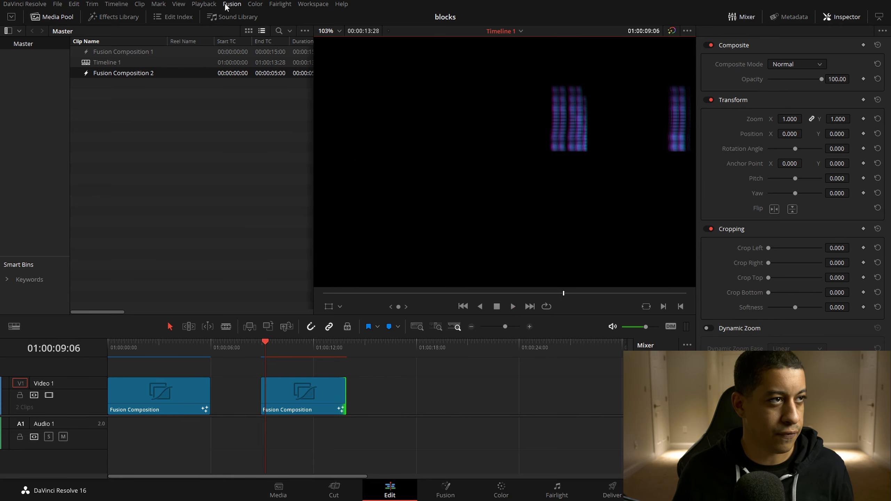
Set the render cache mode to Smart so the Fusion compositions are cached
click(204, 5)
mouse_move(262, 49)
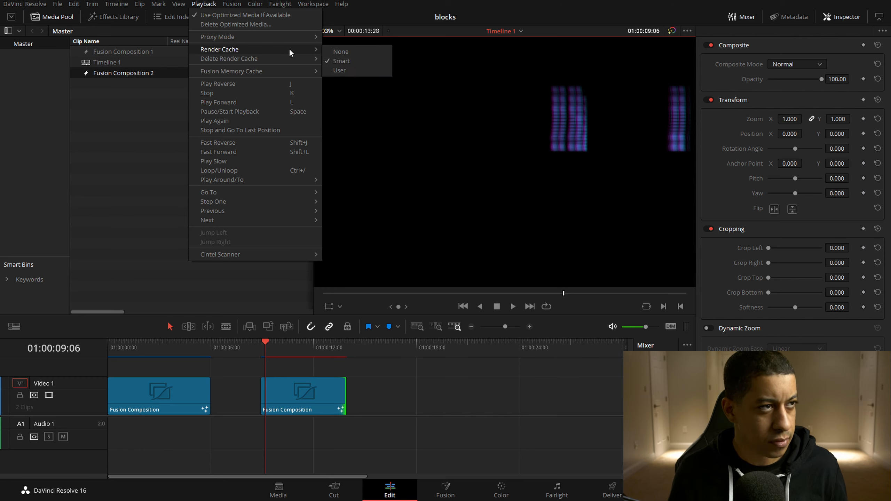
click(363, 61)
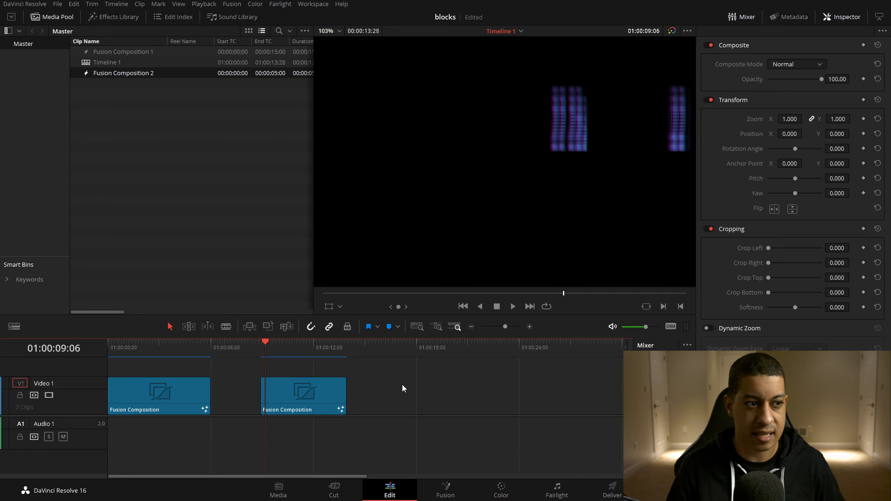
Fit the whole frame in the timeline viewer and review the cached title animation by playing the second clip from its start
key(space)
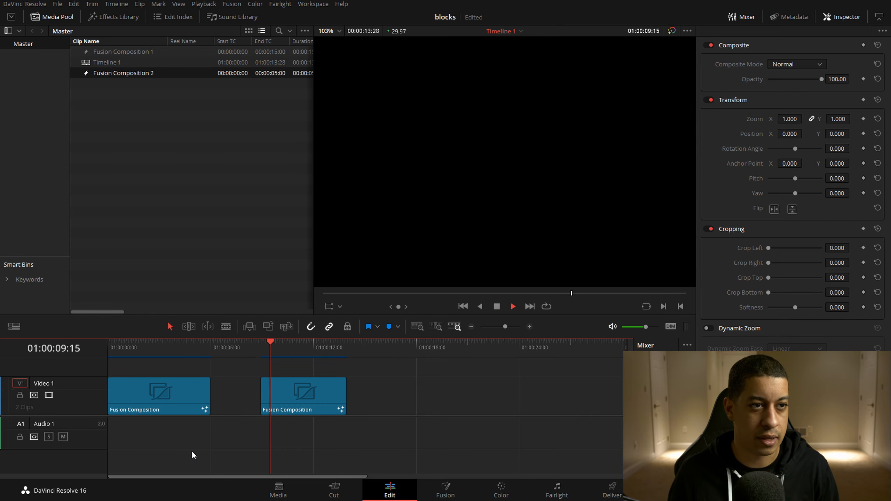
click(338, 30)
click(332, 44)
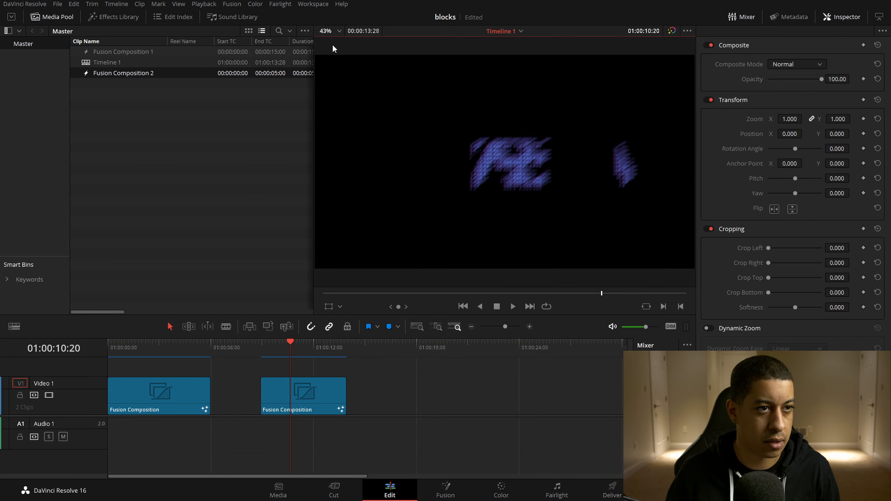
click(258, 349)
key(space)
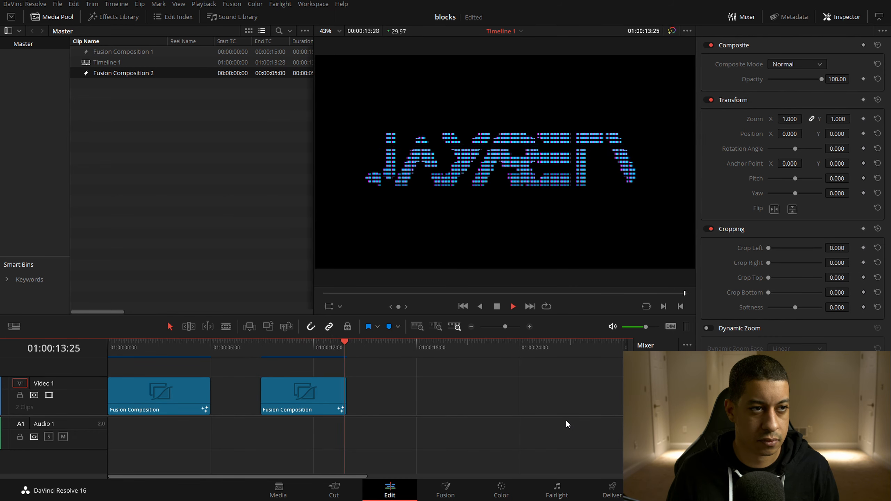
click(257, 350)
key(space)
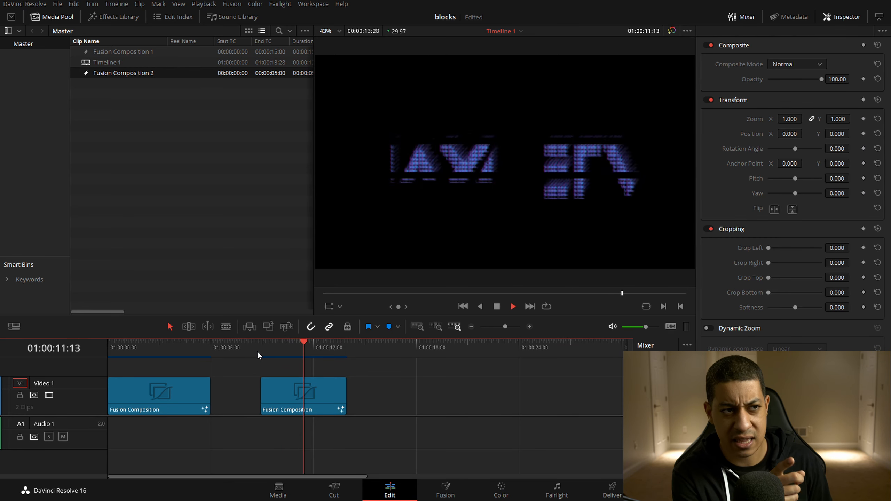
key(space)
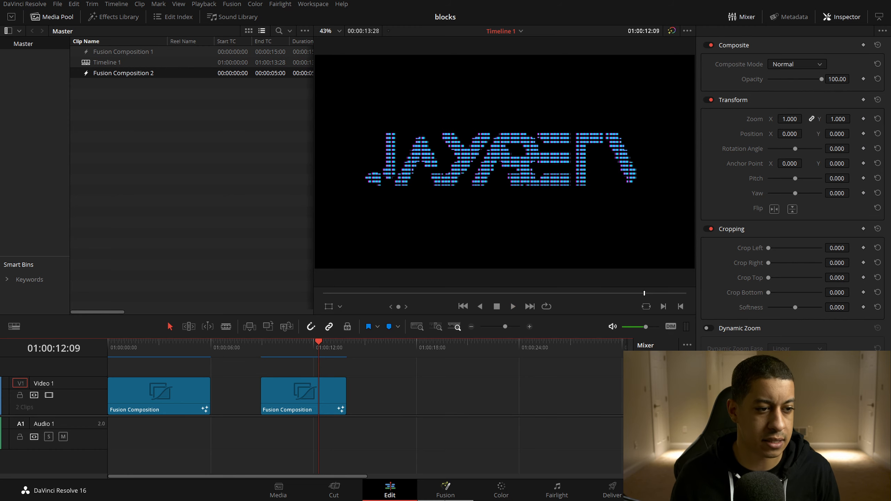
Switch to the Fusion page, select Transform1 and show its shake curves in the Spline editor
click(446, 497)
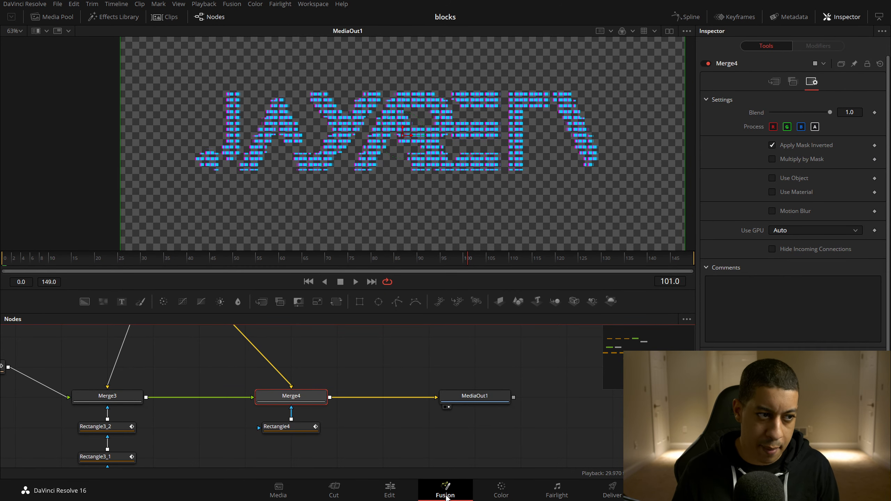
drag(185, 365, 285, 466)
drag(227, 387, 343, 374)
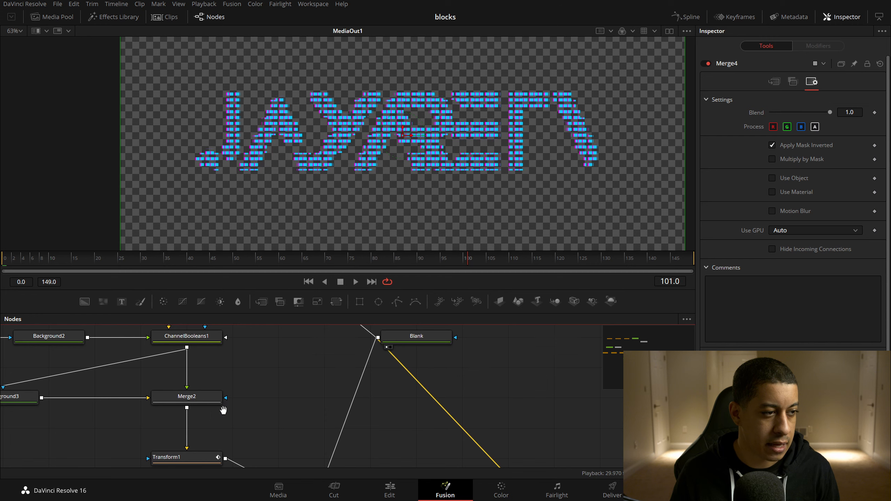
drag(212, 411, 295, 337)
click(269, 388)
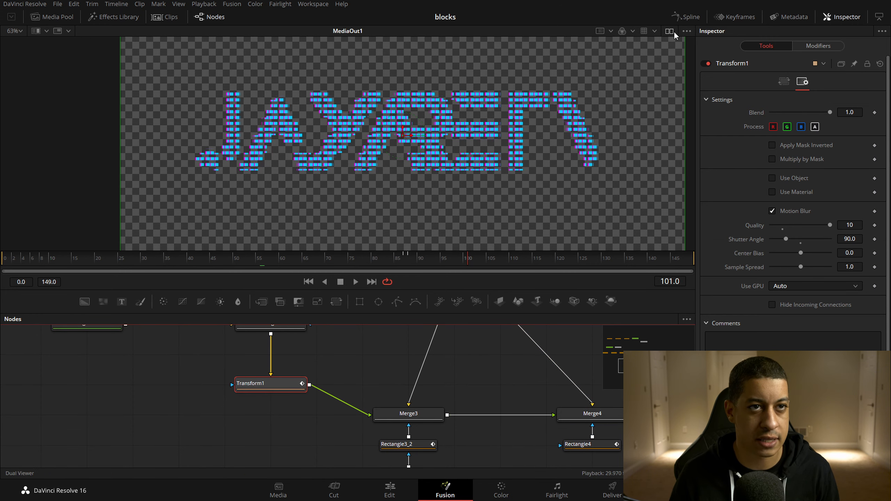
click(686, 17)
drag(518, 390, 575, 380)
scroll(558, 388, up, 3)
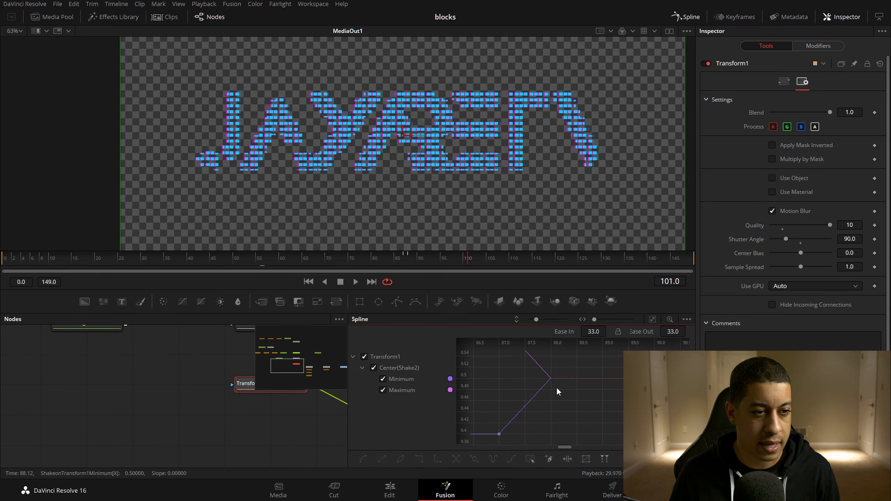
drag(473, 390, 497, 397)
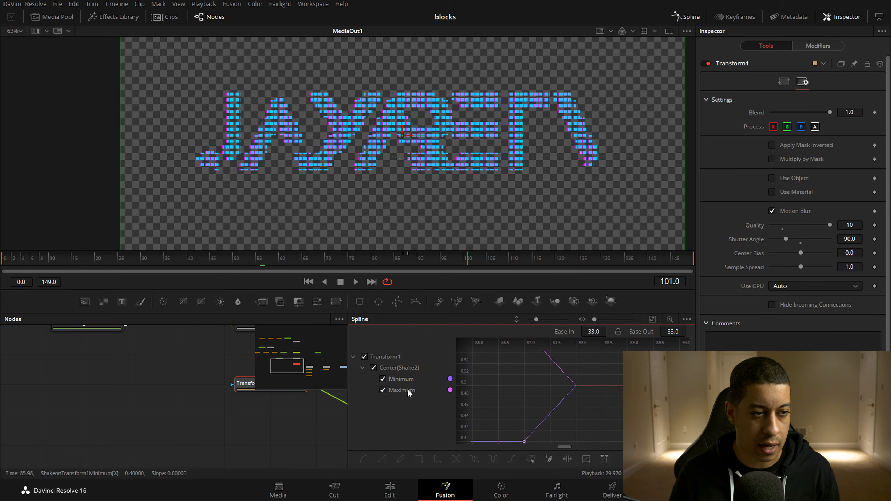
Enlarge the Spline editor and move the shake's Minimum and Maximum keyframes at frame 87 to the playhead at frame 60
drag(389, 262, 281, 270)
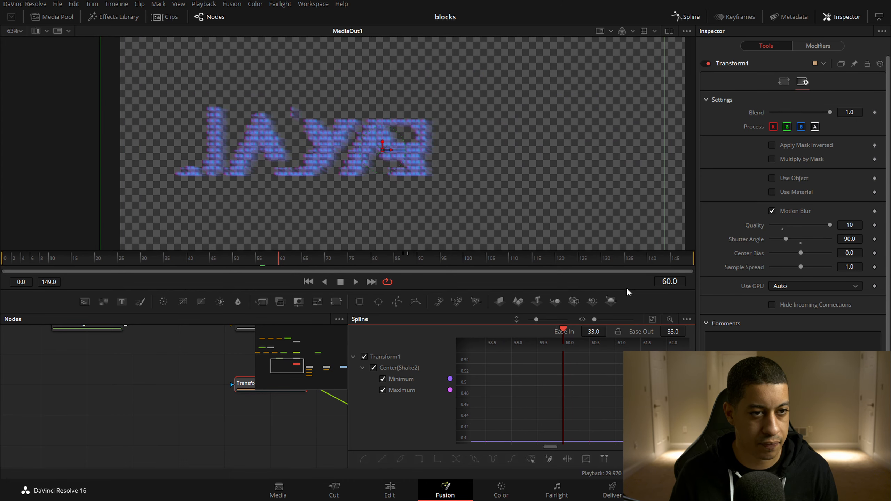
click(651, 320)
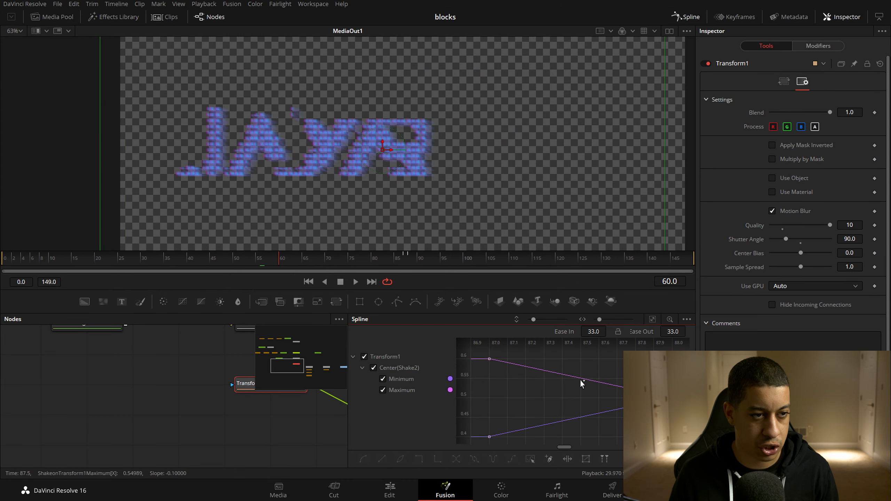
scroll(585, 380, down, 5)
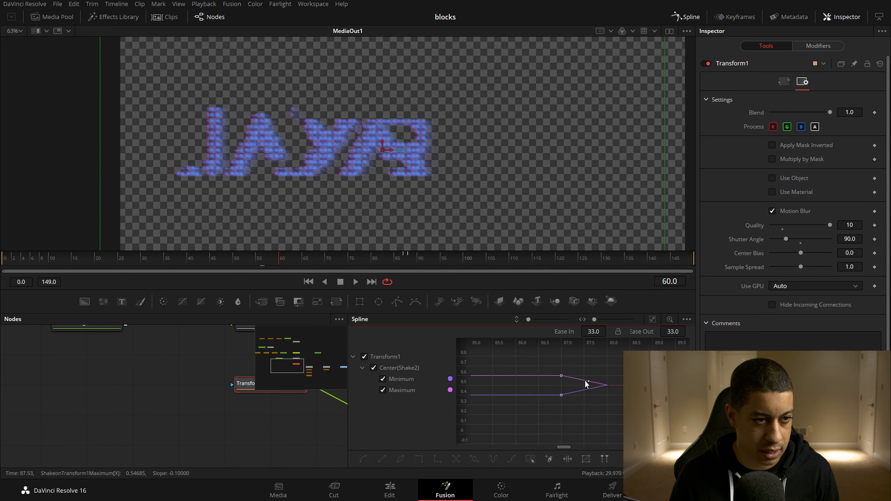
click(878, 17)
drag(523, 288, 522, 183)
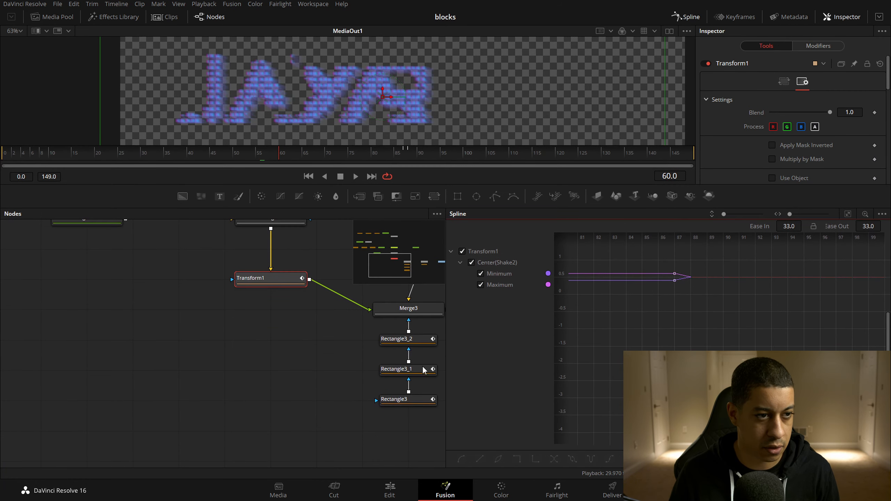
drag(446, 360, 281, 360)
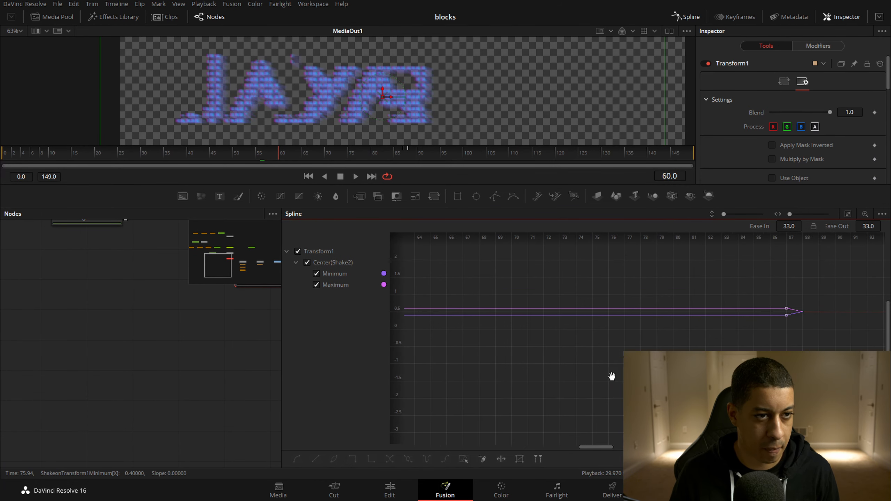
drag(278, 155, 281, 156)
scroll(667, 365, down, 5)
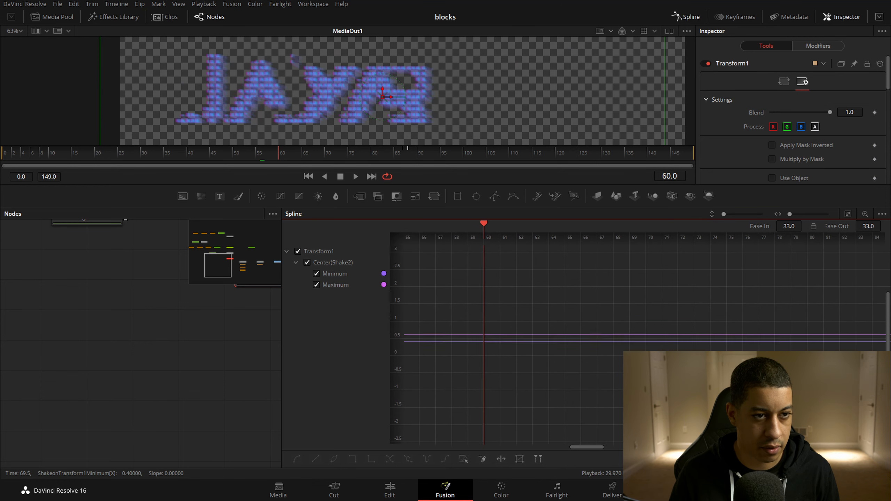
scroll(714, 343, up, 5)
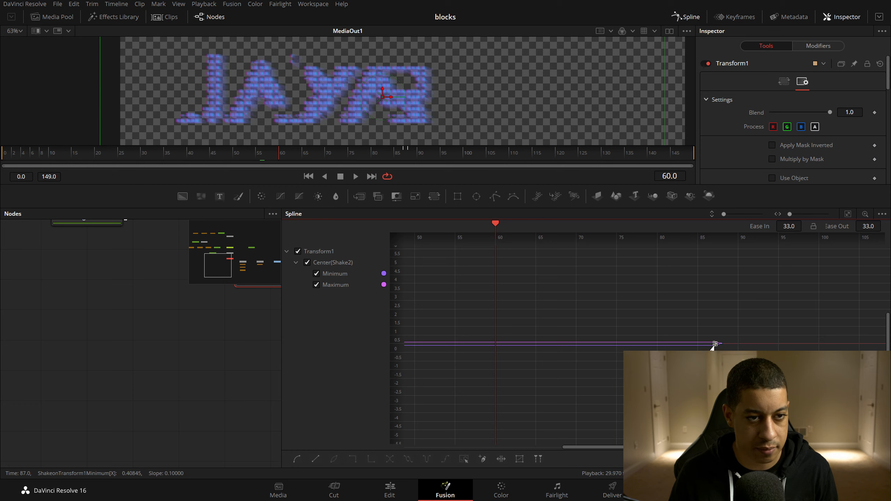
drag(695, 348, 539, 362)
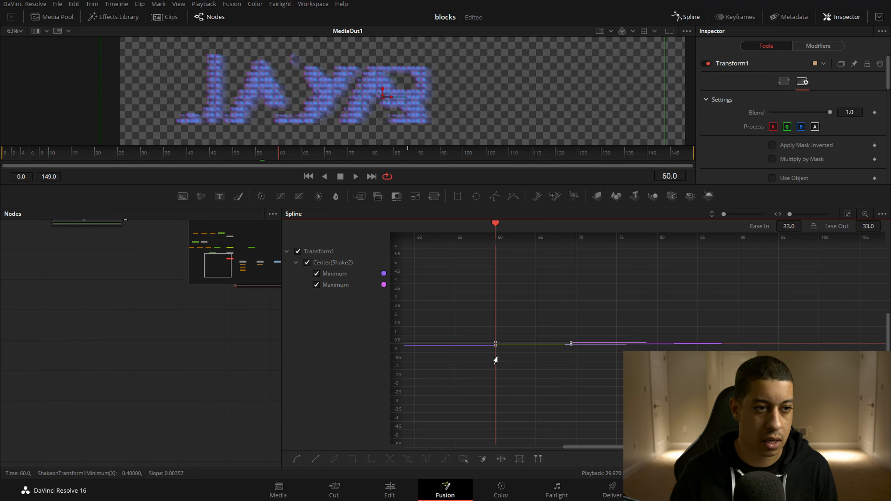
Save the project and smooth the end of the shake by setting Ease In to 92.8 on its keyframes at frame 88
scroll(559, 343, up, 5)
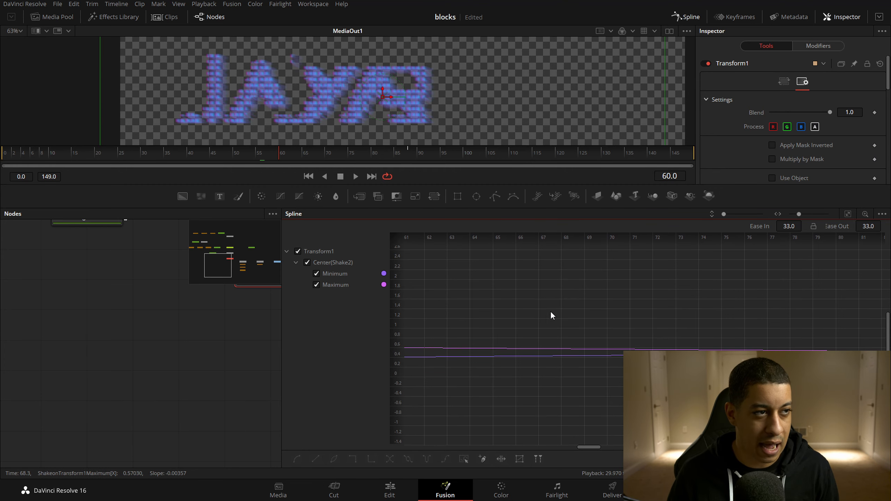
drag(284, 157, 411, 161)
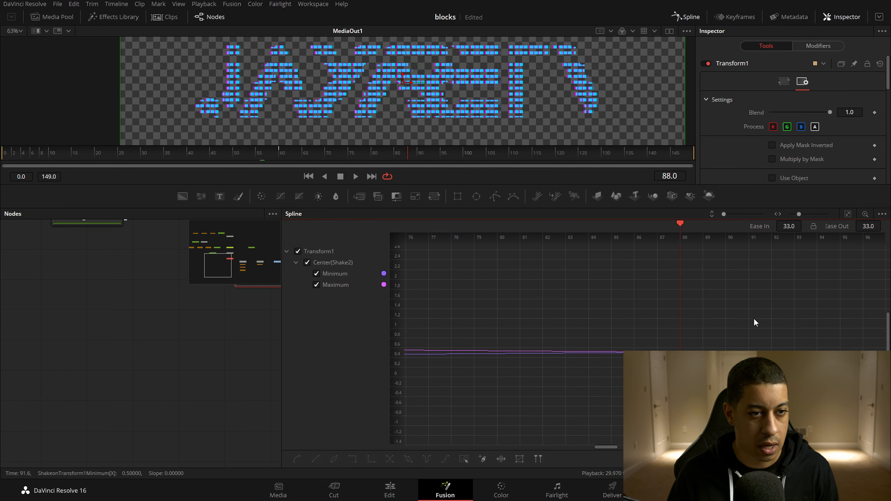
click(820, 295)
drag(565, 321, 666, 314)
key(ctrl+s)
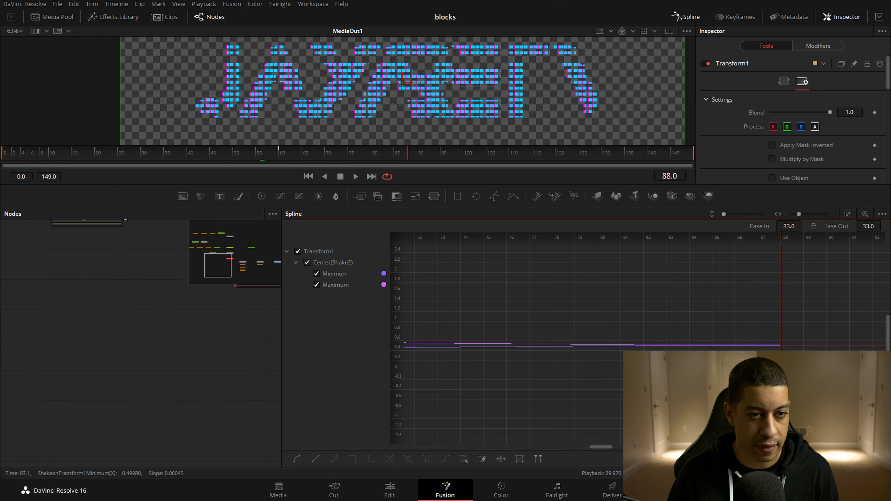
key(t)
key(t)
drag(788, 225, 795, 224)
scroll(659, 336, up, 5)
scroll(664, 337, down, 3)
scroll(663, 337, down, 5)
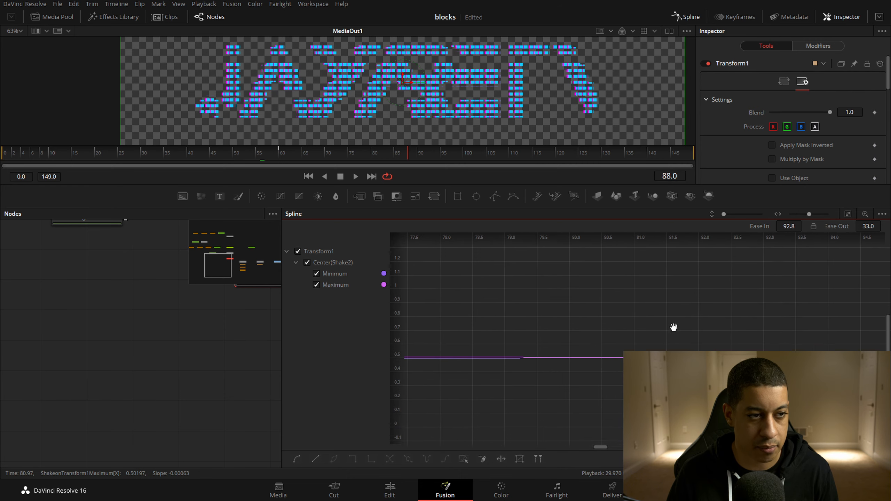
scroll(596, 330, up, 10)
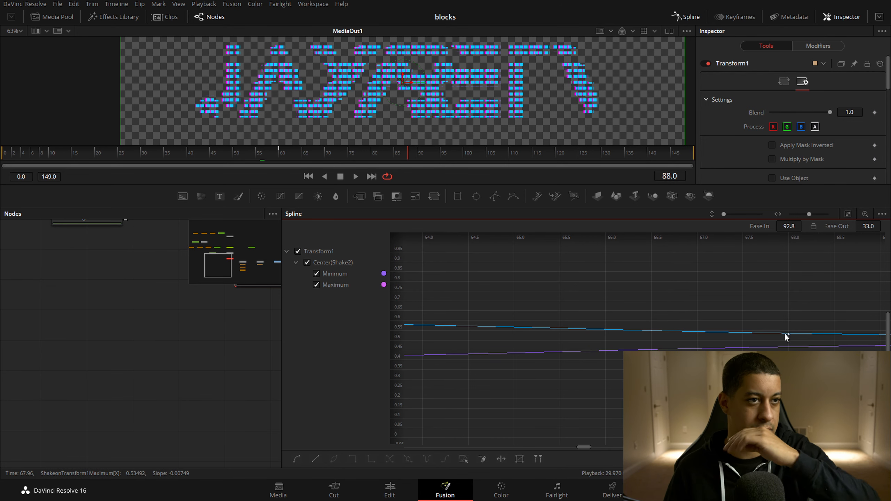
Switch to the Edit page and play the second Fusion composition from its start twice to review the shake
click(385, 491)
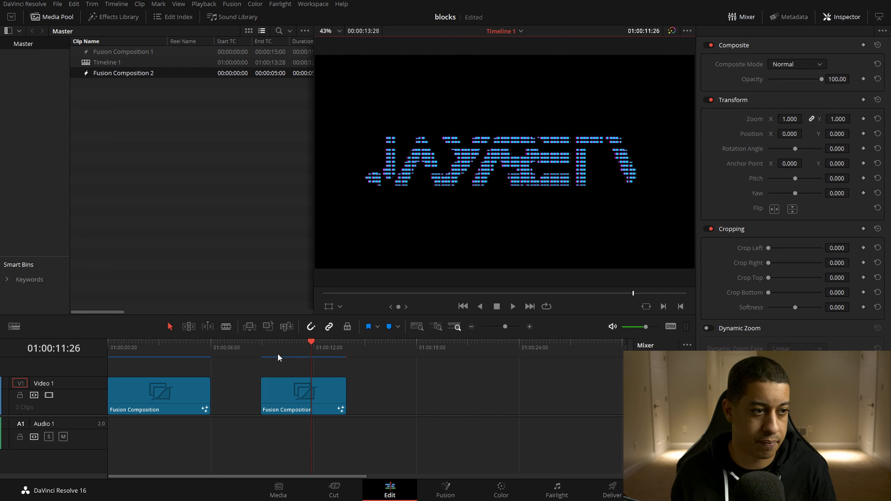
click(265, 348)
key(space)
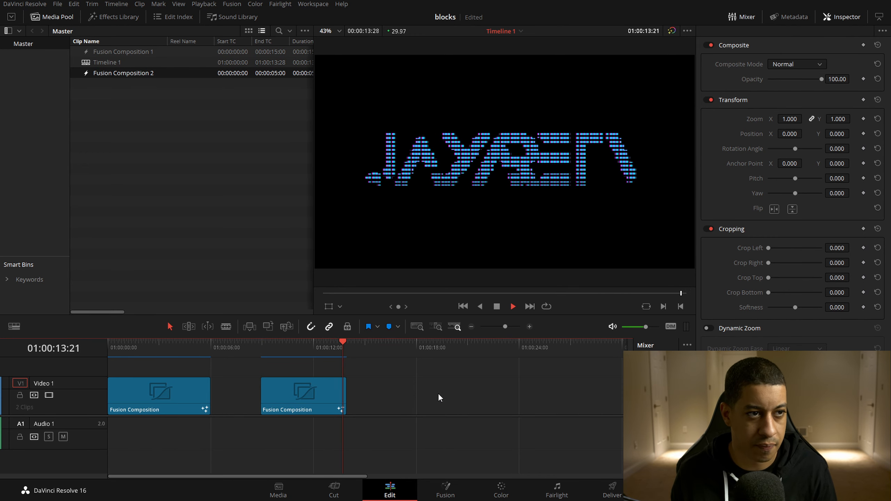
click(260, 350)
key(space)
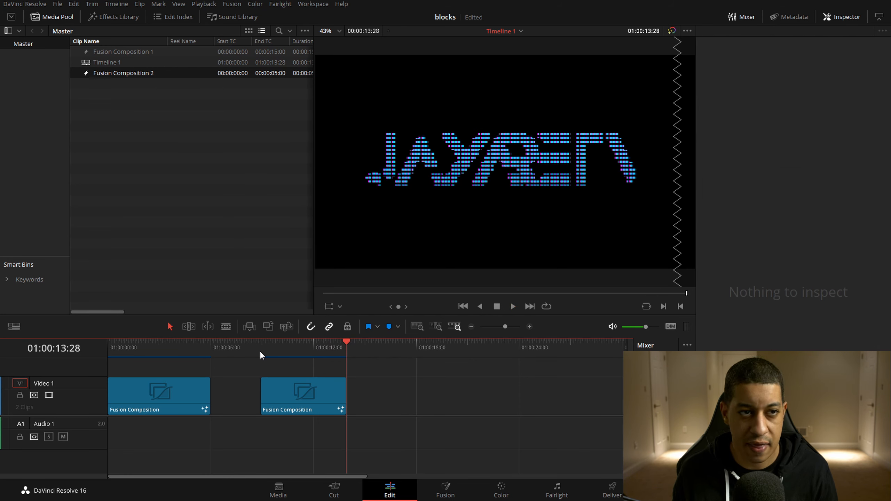
Return to the Fusion page at frame 99 and change Background2's solid colour to magenta with a hue of about 0.848
drag(150, 343, 317, 341)
click(468, 500)
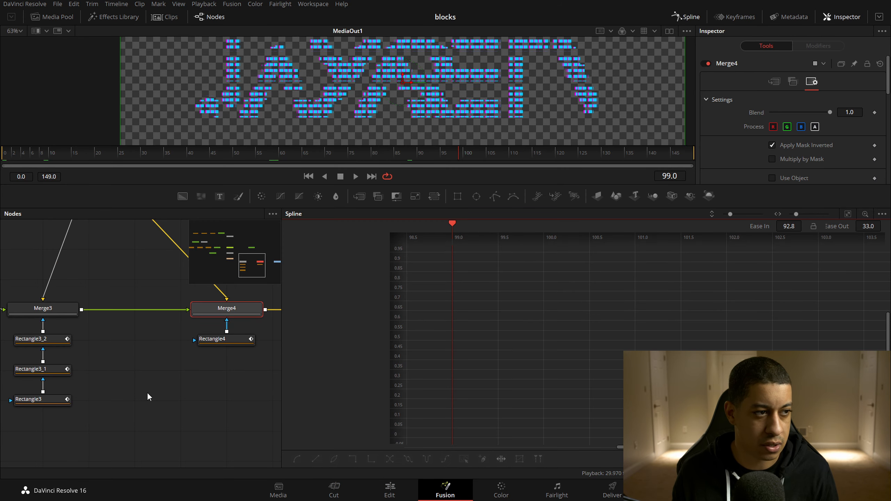
drag(148, 393, 215, 383)
scroll(169, 322, down, 4)
drag(81, 267, 113, 352)
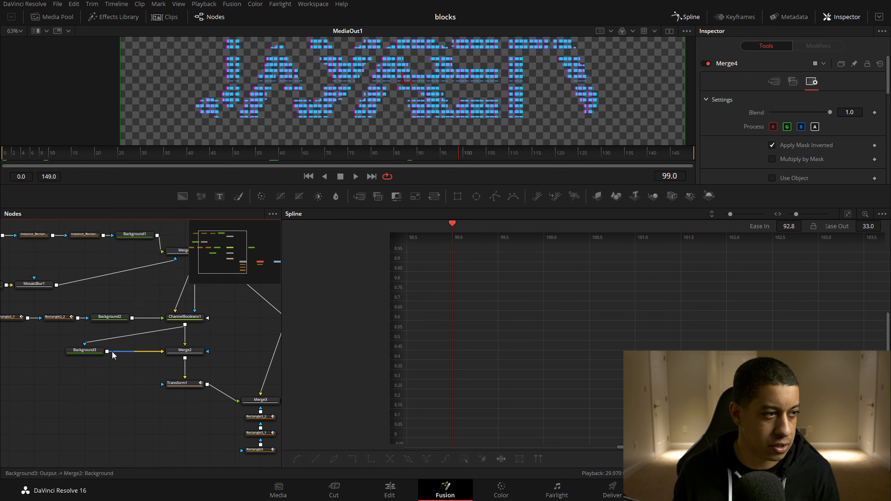
click(135, 320)
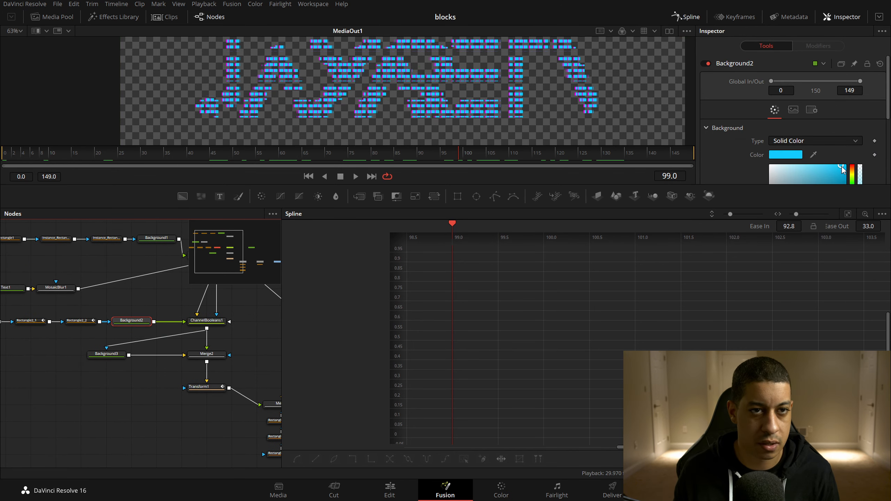
click(879, 16)
drag(851, 194, 854, 215)
click(107, 353)
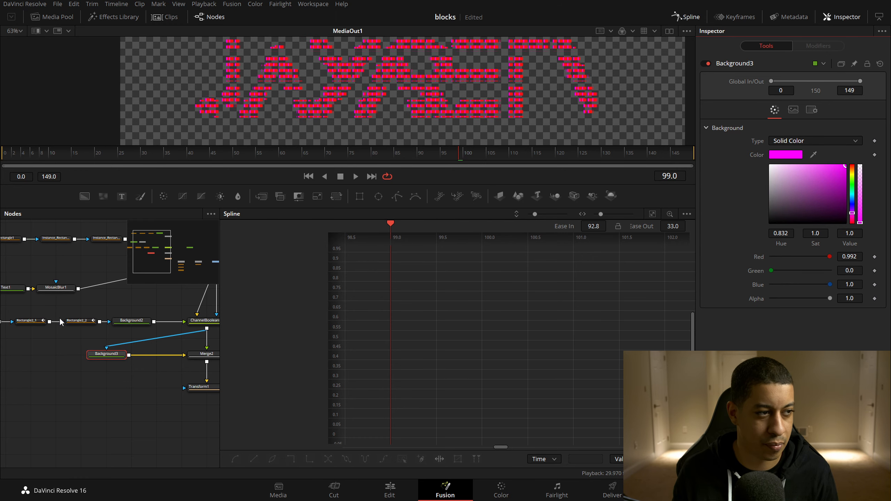
click(131, 321)
mouse_move(852, 219)
mouse_down()
mouse_move(852, 208)
mouse_move(853, 218)
mouse_up()
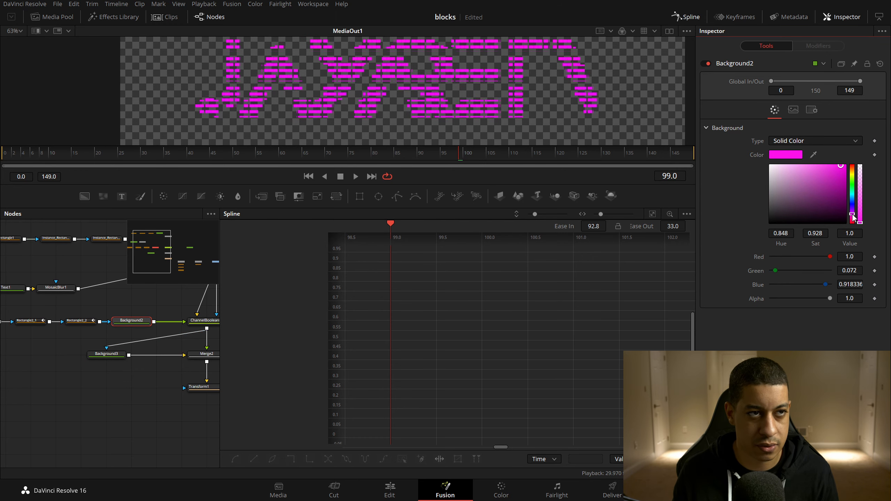
Change Background3's solid colour to turquoise with a hue of about 0.488
click(106, 354)
click(852, 200)
drag(853, 199, 852, 195)
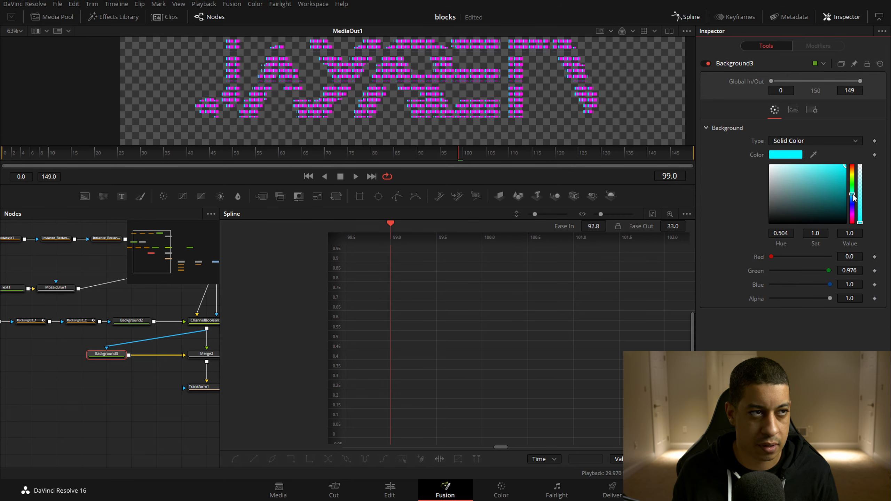
drag(141, 391, 129, 396)
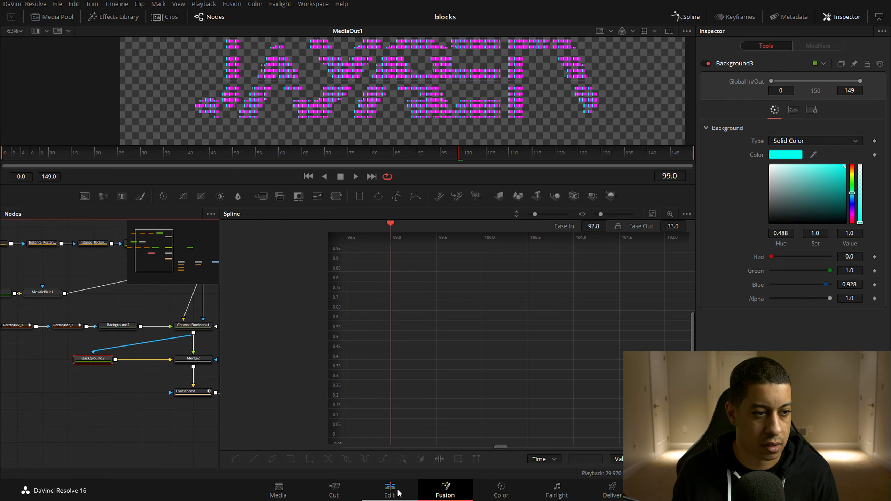
Switch to the Edit page, play the recoloured second clip and inspect the colour blocks enlarged in the timeline viewer
click(390, 490)
drag(307, 353, 265, 353)
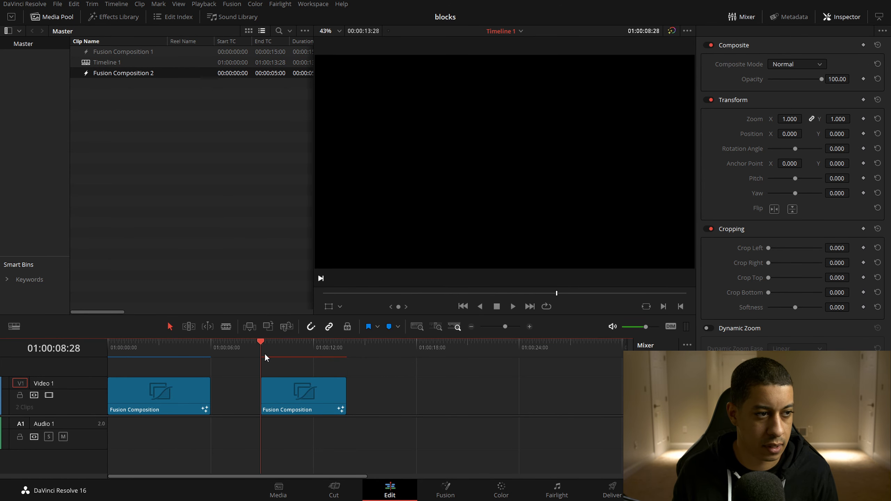
key(space)
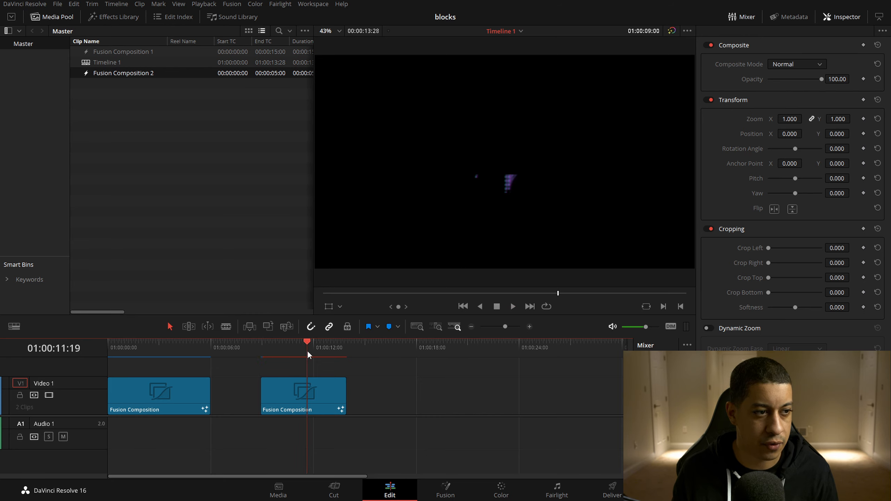
scroll(570, 236, up, 3)
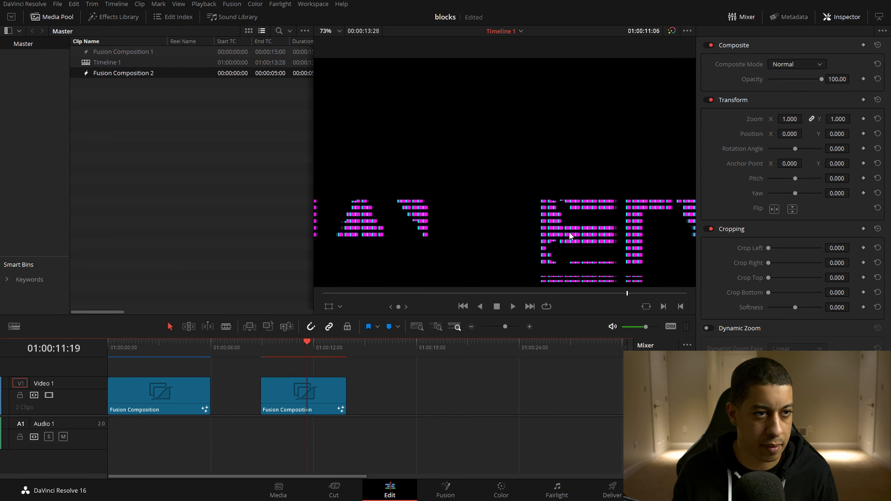
scroll(570, 236, up, 4)
drag(620, 287, 516, 92)
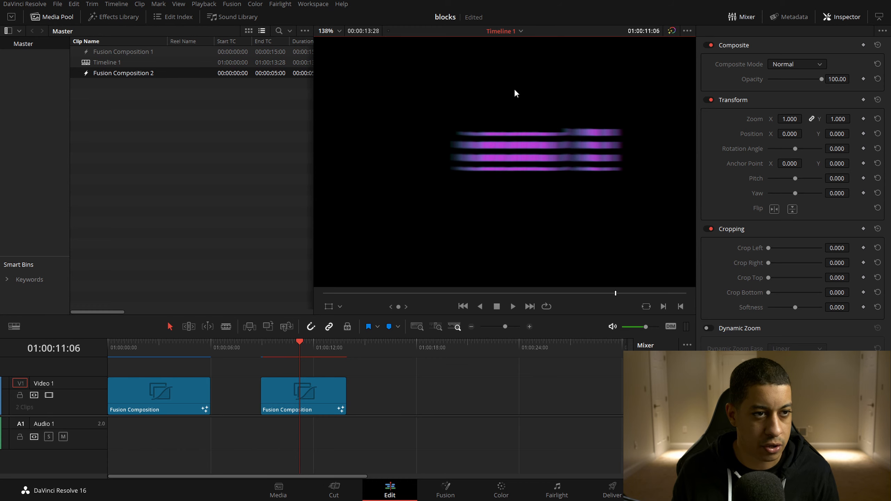
Return to the Fusion page, zoom in on the blocks at frame 120 and set Merge2's Center X to 0.5033
click(445, 490)
drag(197, 337, 185, 361)
click(183, 358)
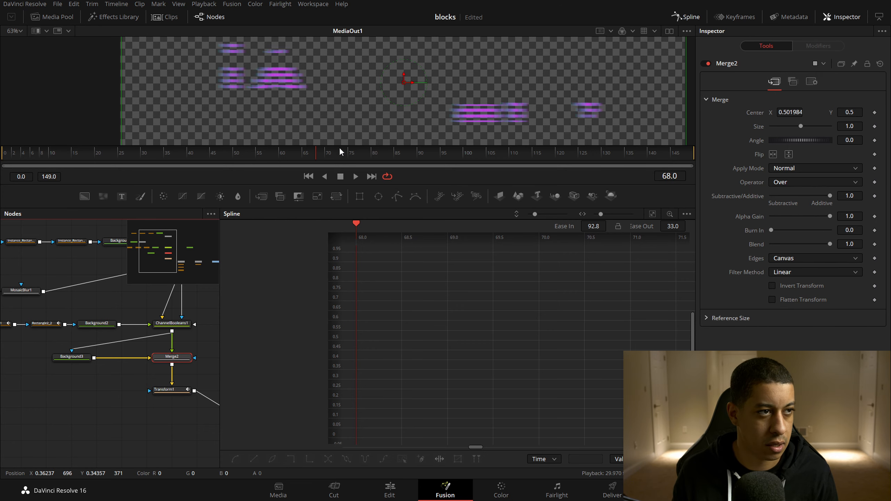
click(555, 154)
scroll(555, 84, up, 10)
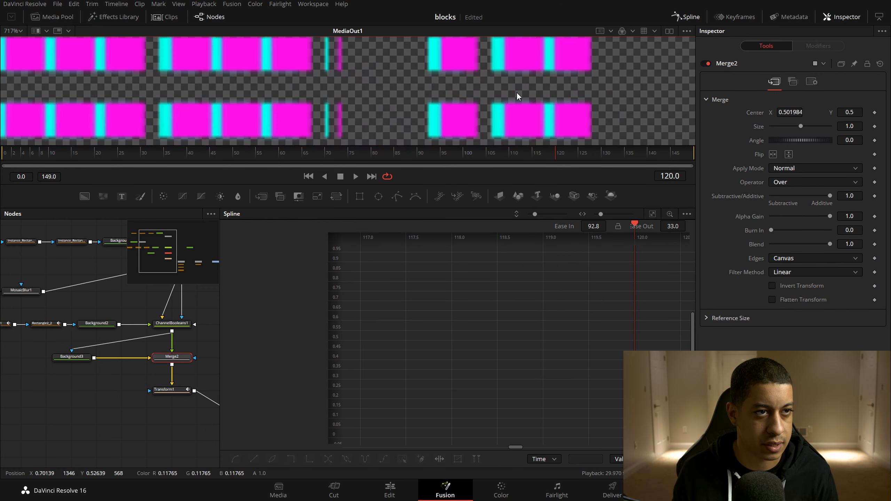
drag(790, 112, 761, 117)
drag(796, 112, 790, 112)
double_click(758, 114)
scroll(398, 96, down, 8)
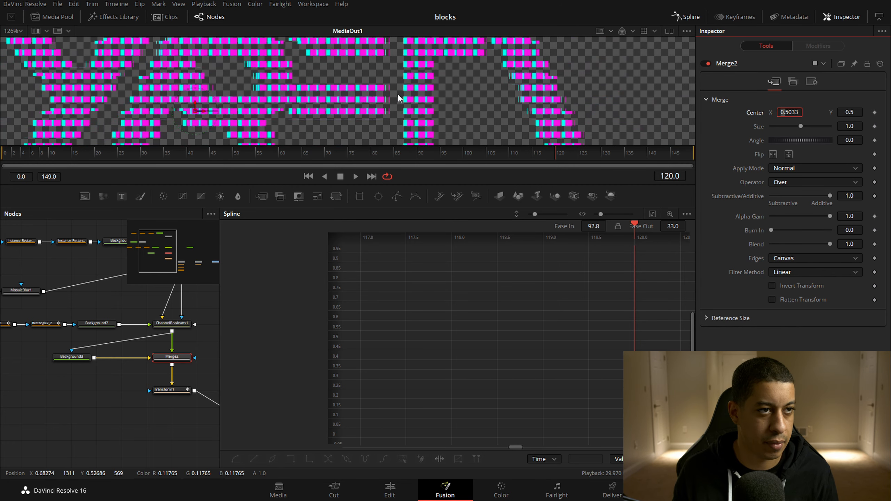
drag(444, 96, 553, 85)
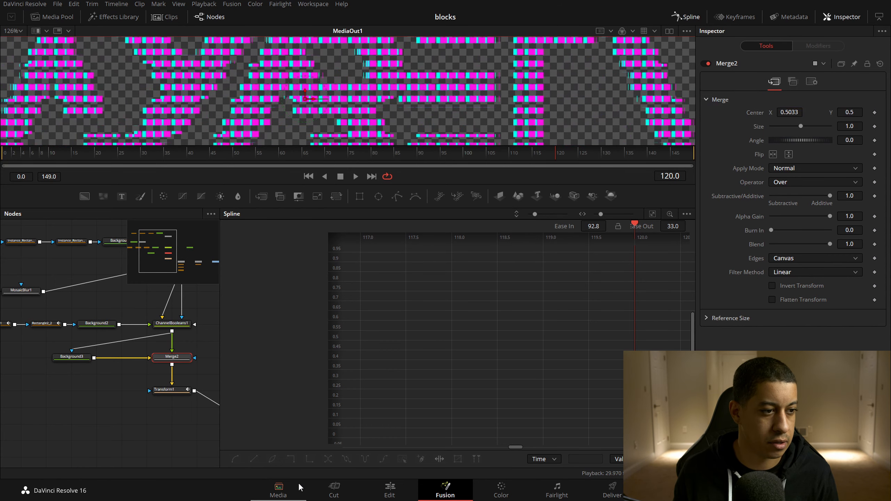
Go back to the Edit page and fit the whole frame in the timeline viewer
click(389, 490)
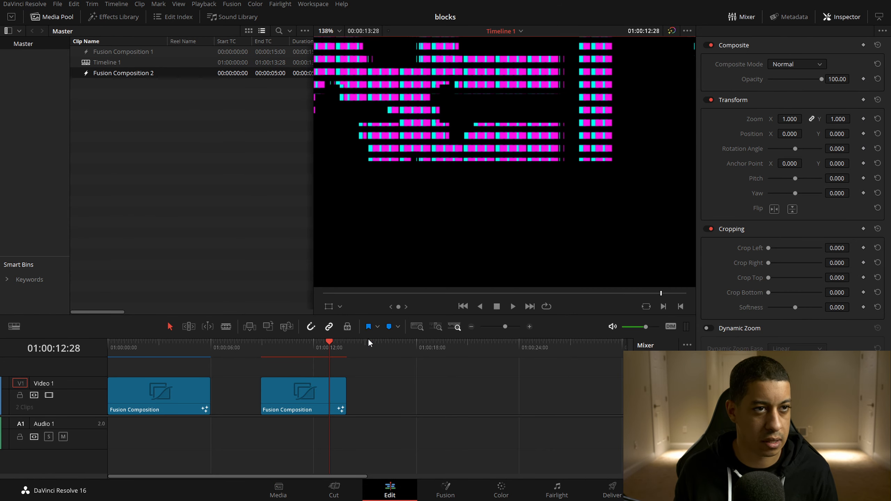
click(340, 31)
click(328, 42)
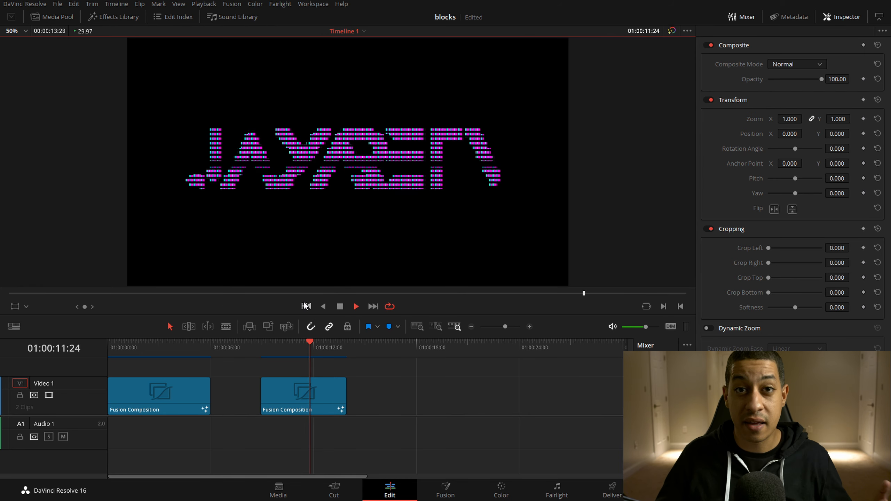